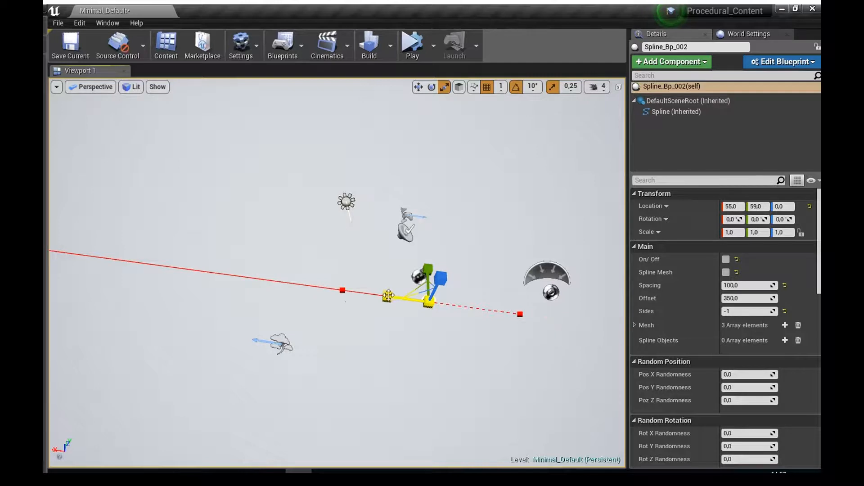
- Expand the Mesh array and review the spline blueprint's Main, Random Position, Random Rotation, Random Scale and start/end mesh settings
{"action": "right_click_drag", "start_coordinate": [386, 299], "coordinate": [311, 321]}
{"action": "right_click_drag", "start_coordinate": [347, 262], "coordinate": [361, 263]}
{"action": "left_click", "coordinate": [634, 325]}
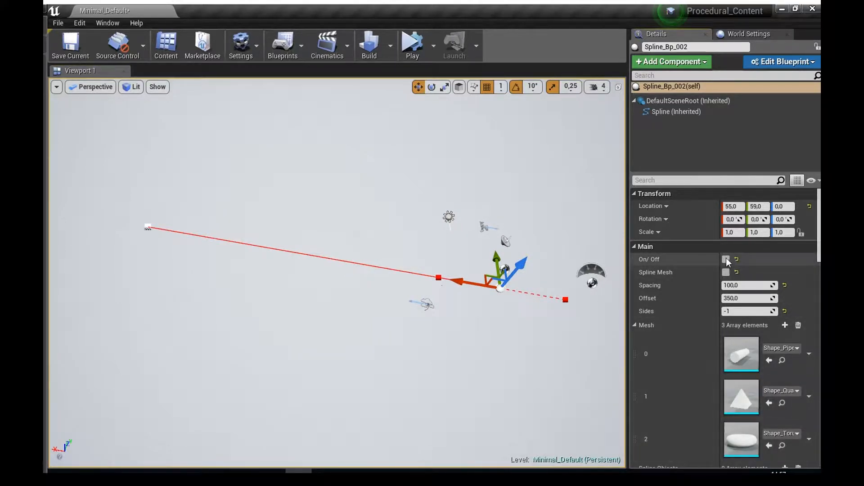
{"action": "scroll", "coordinate": [693, 269], "scroll_direction": "down", "scroll_amount": 10}
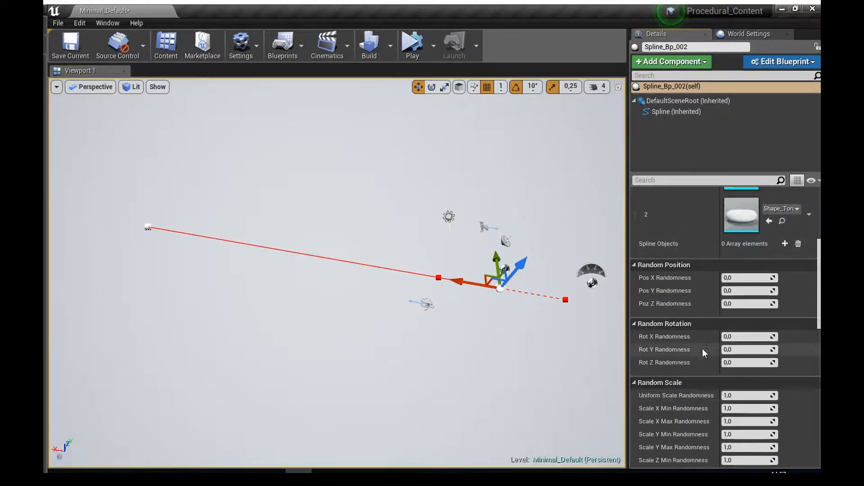
{"action": "scroll", "coordinate": [732, 299], "scroll_direction": "up", "scroll_amount": 5}
{"action": "scroll", "coordinate": [732, 299], "scroll_direction": "up", "scroll_amount": 4}
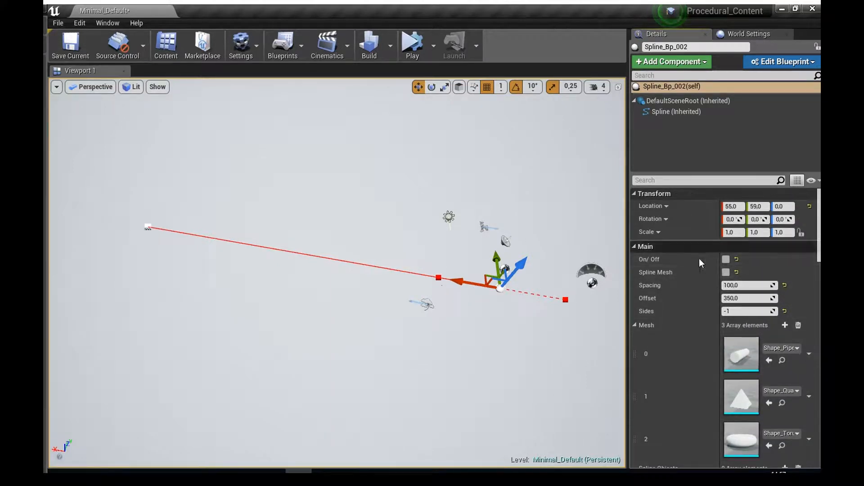
{"action": "scroll", "coordinate": [711, 257], "scroll_direction": "down", "scroll_amount": 10}
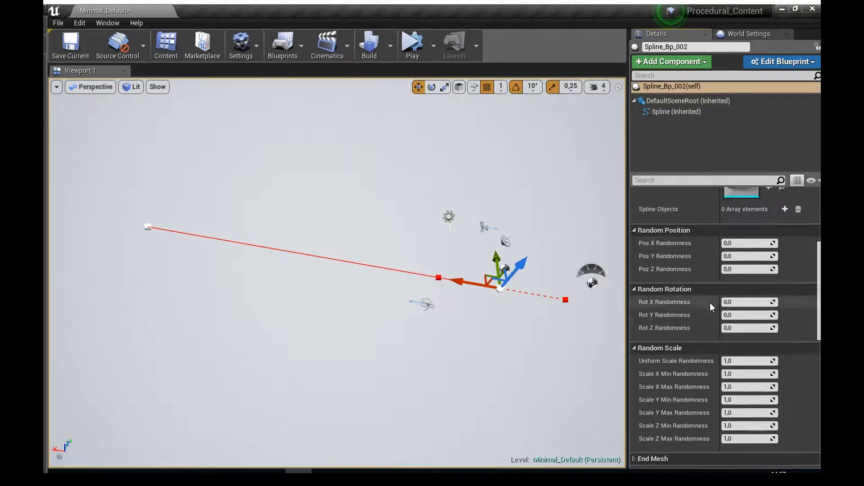
{"action": "scroll", "coordinate": [706, 304], "scroll_direction": "up", "scroll_amount": 4}
{"action": "scroll", "coordinate": [714, 309], "scroll_direction": "down", "scroll_amount": 6}
{"action": "left_click", "coordinate": [682, 294]}
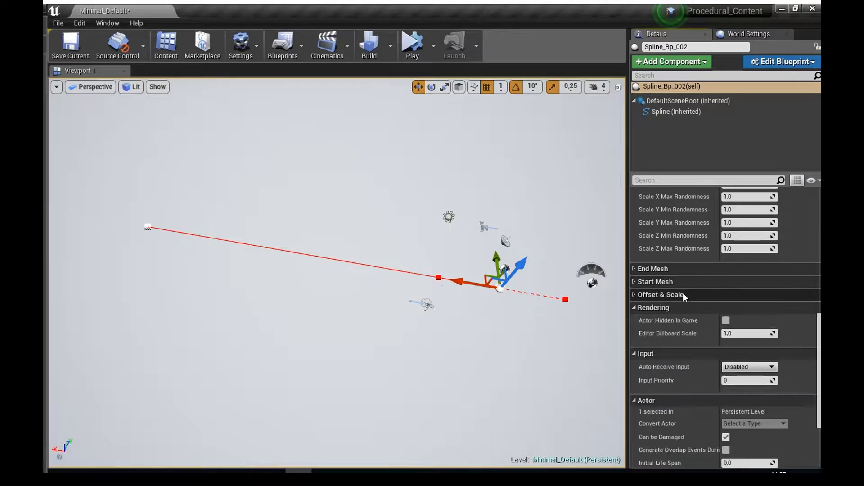
{"action": "scroll", "coordinate": [684, 280], "scroll_direction": "up", "scroll_amount": 8}
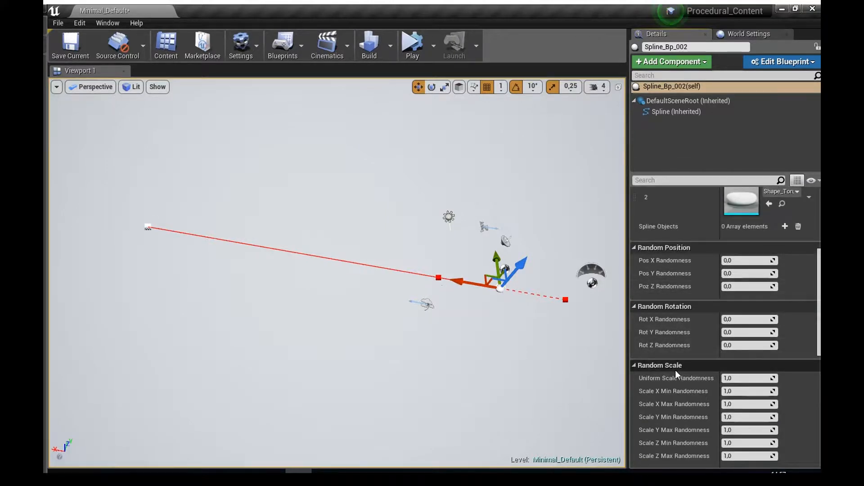
- Collapse the Random Scale, Random Rotation and Random Position sections and return to the Main settings
{"action": "left_click", "coordinate": [676, 365]}
{"action": "left_click", "coordinate": [672, 306]}
{"action": "left_click", "coordinate": [683, 247]}
{"action": "scroll", "coordinate": [744, 304], "scroll_direction": "up", "scroll_amount": 5}
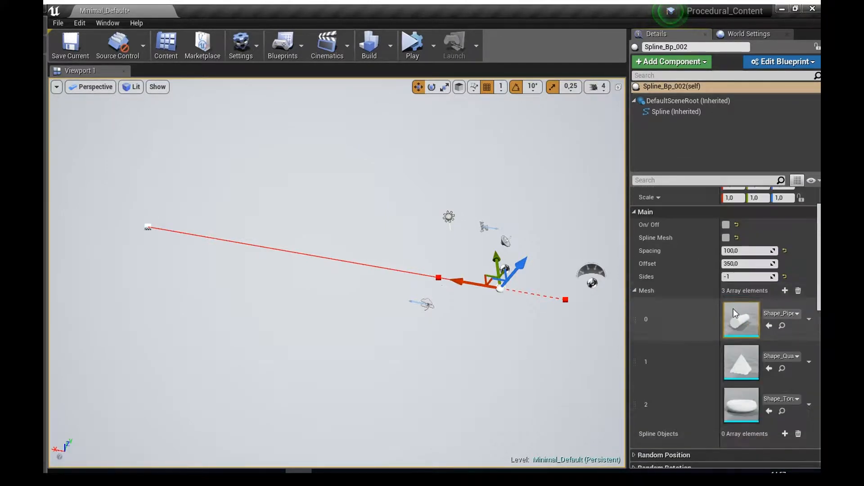
- Select the far end point of the spline and move it back toward the start to shorten the spline
{"action": "key", "text": "d"}
{"action": "key", "text": "w"}
{"action": "right_click_drag", "start_coordinate": [496, 262], "coordinate": [496, 261]}
{"action": "key", "text": "w"}
{"action": "key", "text": "d"}
{"action": "right_click_drag", "start_coordinate": [478, 301], "coordinate": [478, 300]}
{"action": "left_click", "coordinate": [230, 160]}
{"action": "left_click_drag", "start_coordinate": [212, 149], "coordinate": [317, 240]}
{"action": "key", "text": "a"}
{"action": "right_click_drag", "start_coordinate": [318, 239], "coordinate": [317, 240]}
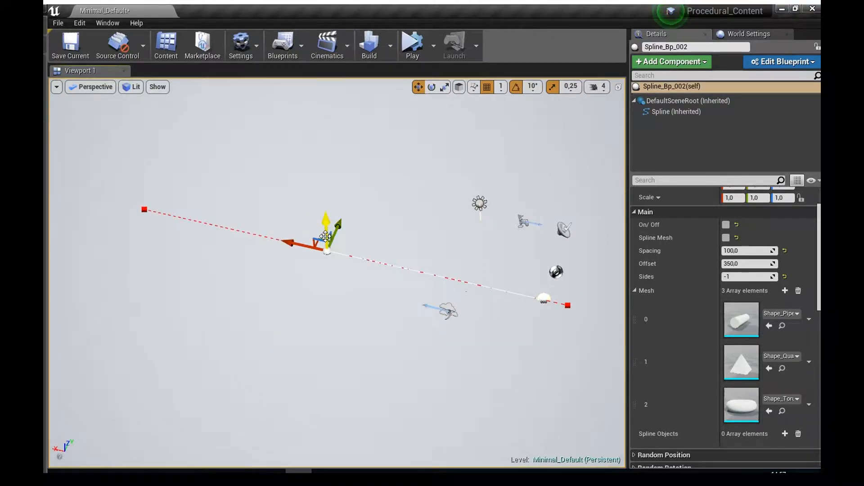
{"action": "key", "text": "a"}
{"action": "right_click_drag", "start_coordinate": [317, 239], "coordinate": [407, 230]}
{"action": "key", "text": "s"}
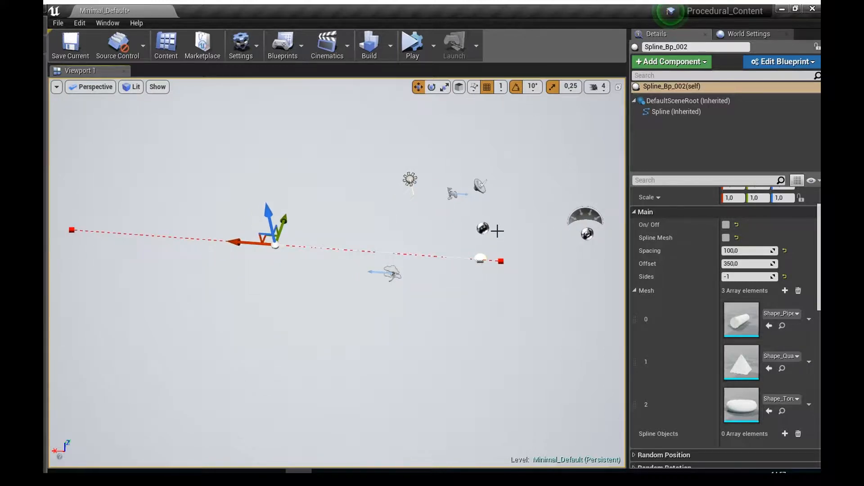
- Enable On/Off to spawn the meshes along the spline, and switch it off and on again to reshuffle them
{"action": "left_click", "coordinate": [729, 225]}
{"action": "mouse_move", "coordinate": [429, 234]}
{"action": "right_mouse_down"}
{"action": "mouse_move", "coordinate": [454, 234]}
{"action": "mouse_move", "coordinate": [411, 234]}
{"action": "mouse_move", "coordinate": [428, 232]}
{"action": "mouse_move", "coordinate": [431, 219]}
{"action": "right_mouse_up"}
{"action": "scroll", "coordinate": [429, 234], "scroll_direction": "down", "scroll_amount": 3}
{"action": "key", "text": "w"}
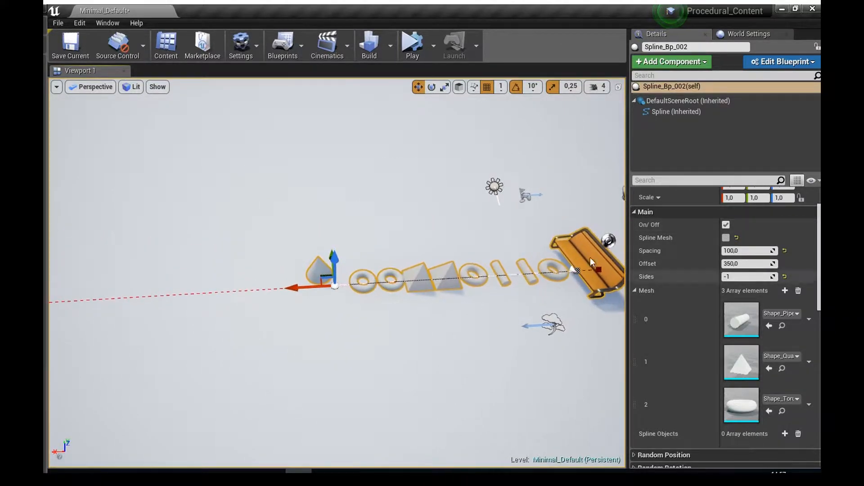
{"action": "left_click", "coordinate": [725, 224]}
{"action": "left_click", "coordinate": [726, 224]}
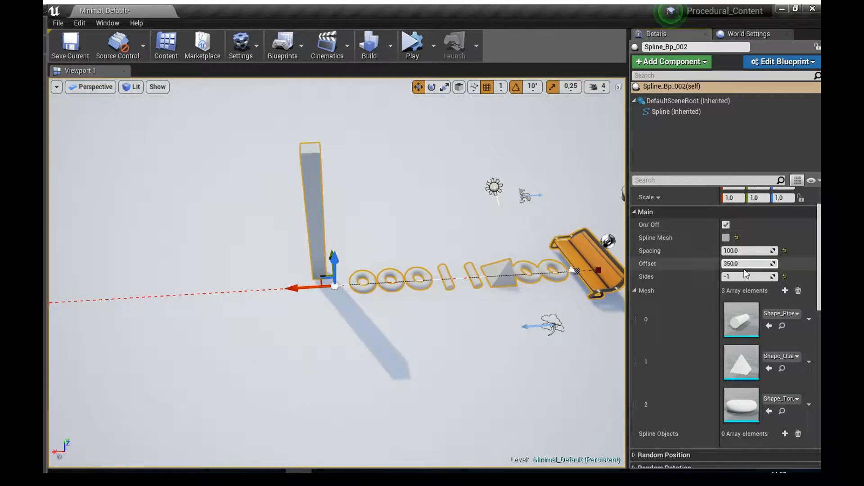
- Expand the End Mesh settings and reset End Pos X to its default value
{"action": "scroll", "coordinate": [745, 269], "scroll_direction": "down", "scroll_amount": 10}
{"action": "scroll", "coordinate": [734, 279], "scroll_direction": "up", "scroll_amount": 5}
{"action": "left_click", "coordinate": [677, 280]}
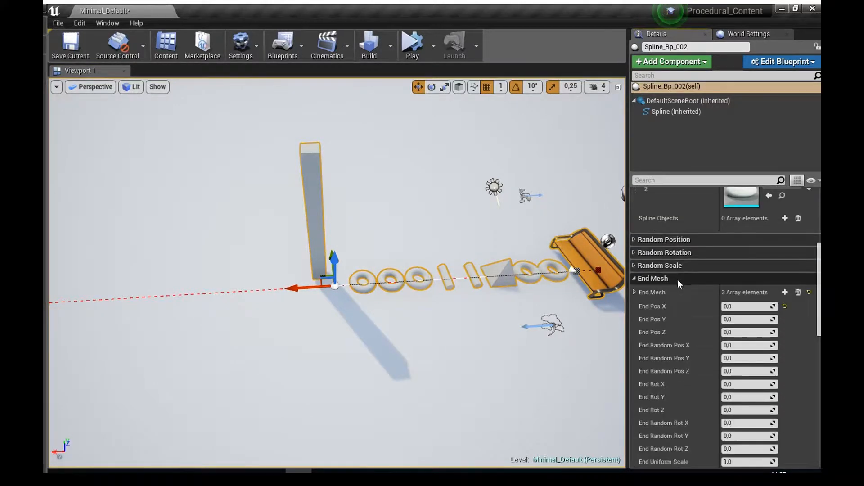
{"action": "left_click", "coordinate": [785, 305]}
{"action": "right_click_drag", "start_coordinate": [518, 297], "coordinate": [608, 302]}
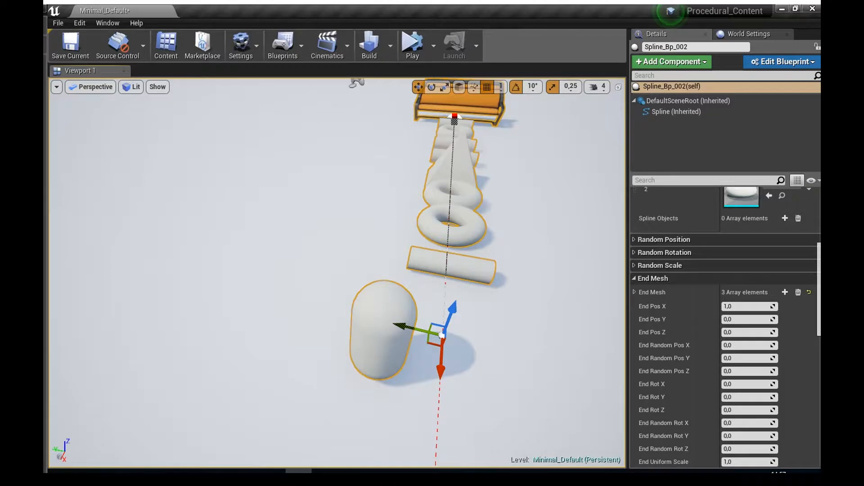
- Examine the End Mesh position, rotation and scale options, briefly opening the Random Position, Random Rotation and Random Scale sections for comparison
{"action": "scroll", "coordinate": [719, 308], "scroll_direction": "down", "scroll_amount": 5}
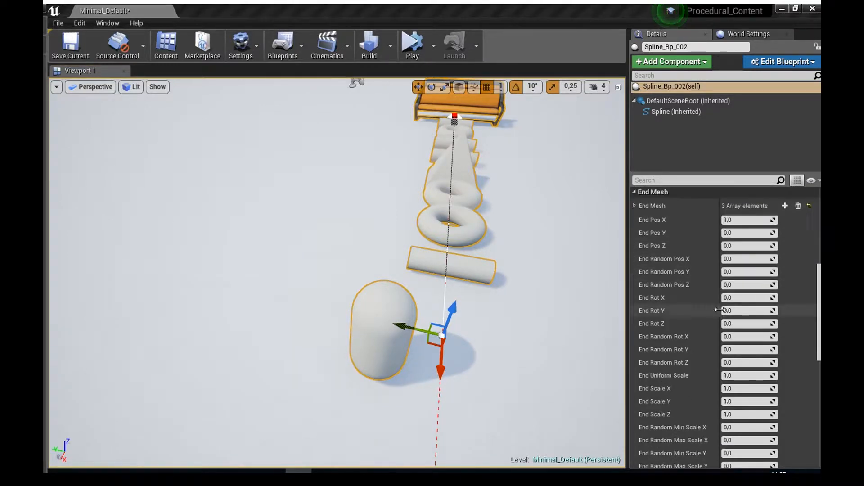
{"action": "scroll", "coordinate": [719, 308], "scroll_direction": "up", "scroll_amount": 3}
{"action": "scroll", "coordinate": [684, 319], "scroll_direction": "up", "scroll_amount": 4}
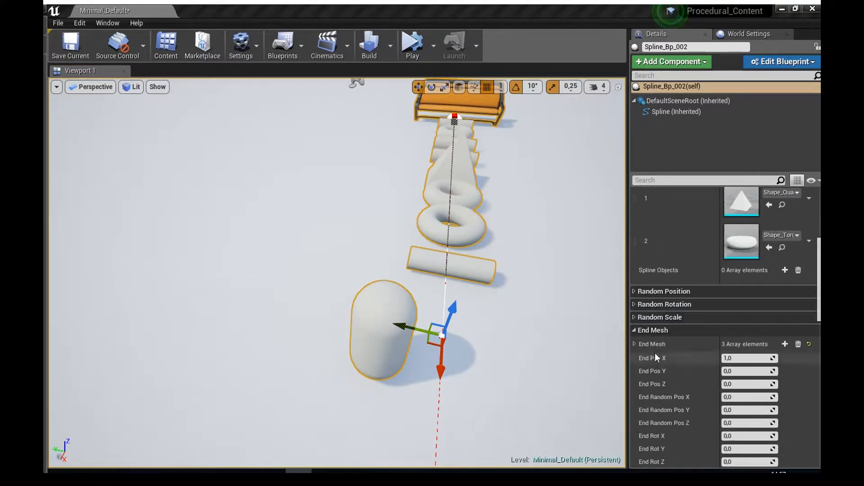
{"action": "left_click", "coordinate": [673, 318]}
{"action": "left_click", "coordinate": [678, 305]}
{"action": "left_click", "coordinate": [680, 291]}
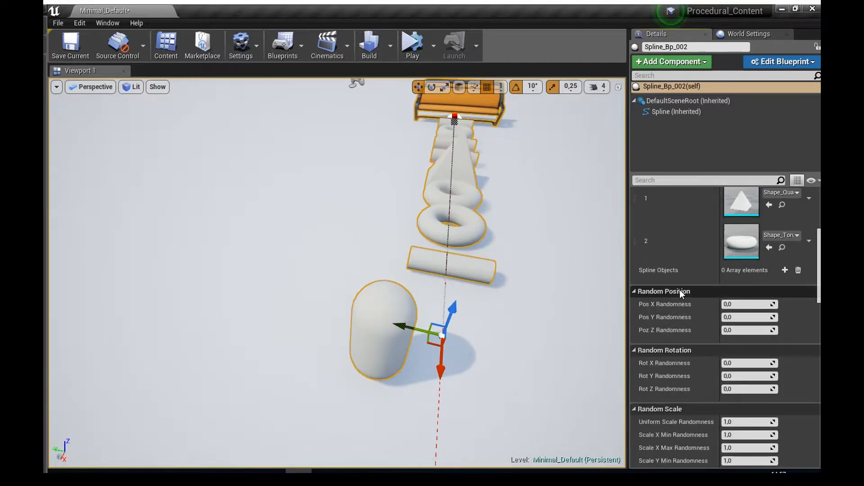
{"action": "left_click", "coordinate": [680, 292]}
{"action": "left_click", "coordinate": [680, 304]}
{"action": "left_click", "coordinate": [680, 304]}
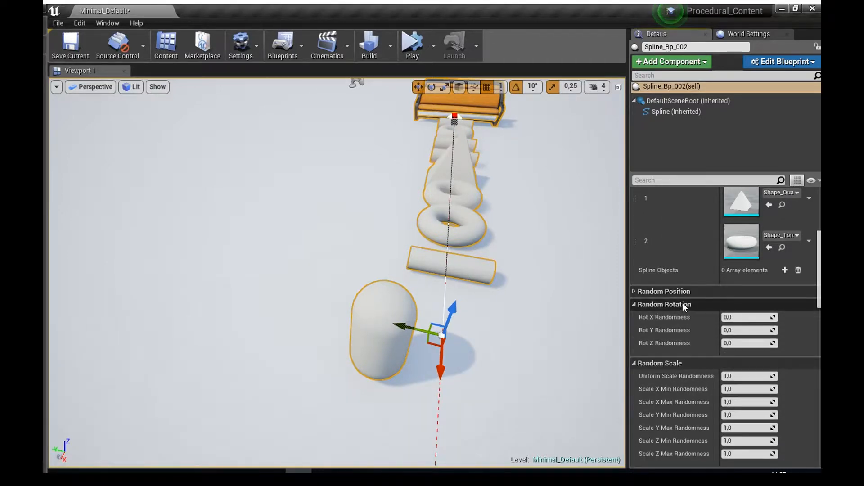
{"action": "left_click", "coordinate": [683, 303]}
{"action": "left_click", "coordinate": [682, 316]}
{"action": "scroll", "coordinate": [710, 325], "scroll_direction": "down", "scroll_amount": 3}
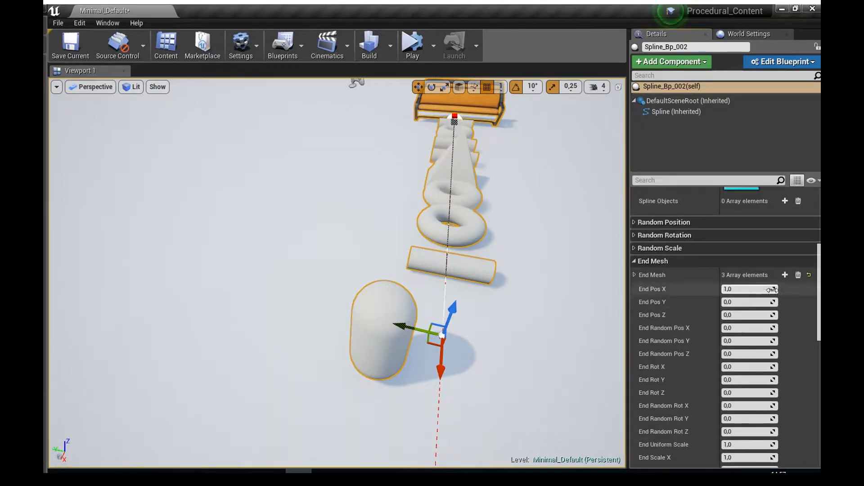
{"action": "scroll", "coordinate": [681, 380], "scroll_direction": "down", "scroll_amount": 8}
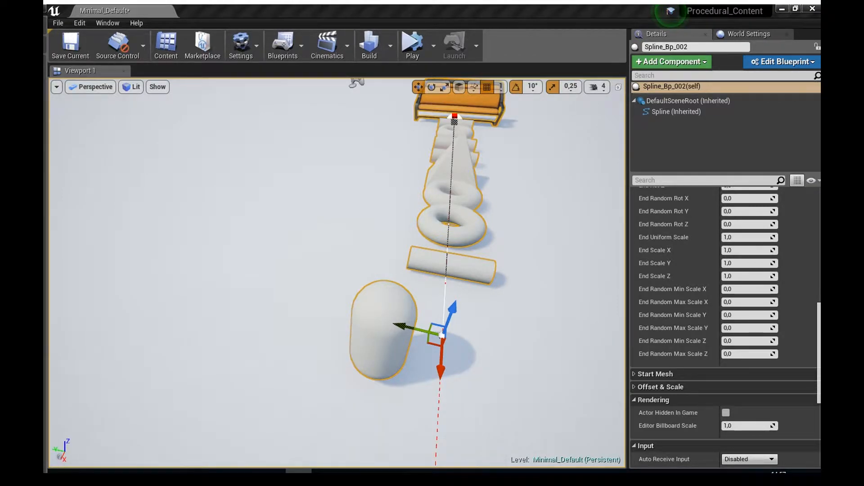
- Undo the End Pos X reset and pull the spline's end point outward along X to lengthen the row of meshes
{"action": "key", "text": "ctrl+z"}
{"action": "right_click_drag", "start_coordinate": [303, 350], "coordinate": [260, 281]}
{"action": "left_click", "coordinate": [193, 352]}
{"action": "right_click_drag", "start_coordinate": [193, 352], "coordinate": [266, 287]}
{"action": "left_click_drag", "start_coordinate": [265, 286], "coordinate": [221, 276]}
{"action": "right_click_drag", "start_coordinate": [220, 276], "coordinate": [234, 271]}
{"action": "mouse_move", "coordinate": [199, 352]}
{"action": "right_mouse_down"}
{"action": "mouse_move", "coordinate": [199, 373]}
{"action": "mouse_move", "coordinate": [199, 353]}
{"action": "right_mouse_up"}
{"action": "left_click_drag", "start_coordinate": [199, 352], "coordinate": [45, 460]}
{"action": "right_click_drag", "start_coordinate": [507, 96], "coordinate": [532, 86]}
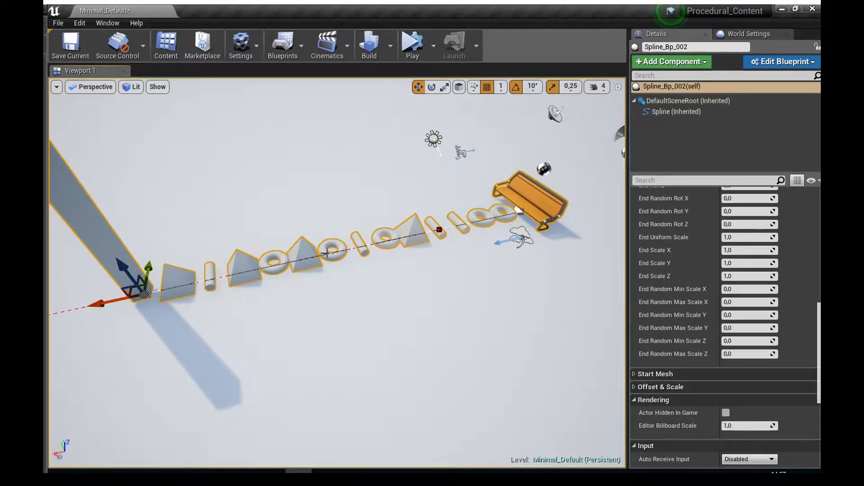
{"action": "right_click_drag", "start_coordinate": [334, 242], "coordinate": [537, 158]}
{"action": "left_click", "coordinate": [491, 183]}
{"action": "right_click_drag", "start_coordinate": [490, 182], "coordinate": [207, 266]}
{"action": "left_click", "coordinate": [134, 280]}
- Set the Spacing between the spline meshes to 500
{"action": "scroll", "coordinate": [731, 335], "scroll_direction": "up", "scroll_amount": 5}
{"action": "scroll", "coordinate": [730, 336], "scroll_direction": "up", "scroll_amount": 8}
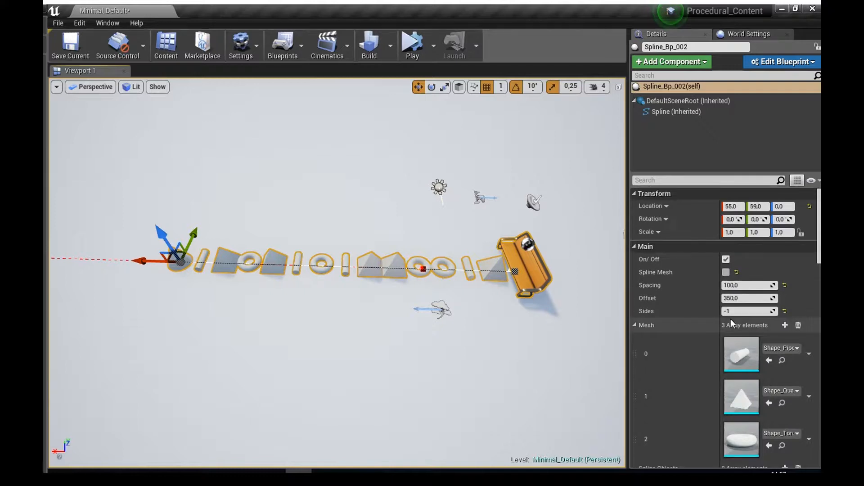
{"action": "left_click", "coordinate": [726, 259]}
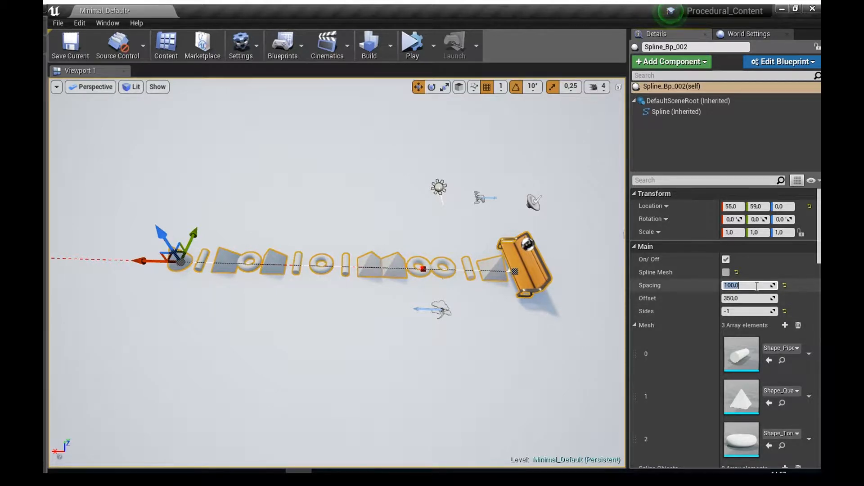
{"action": "type", "text": "00"}
{"action": "key", "text": "Return"}
{"action": "right_click_drag", "start_coordinate": [394, 270], "coordinate": [405, 270]}
{"action": "scroll", "coordinate": [315, 273], "scroll_direction": "up", "scroll_amount": 2}
{"action": "right_click_drag", "start_coordinate": [288, 275], "coordinate": [304, 272]}
{"action": "scroll", "coordinate": [290, 275], "scroll_direction": "down", "scroll_amount": 3}
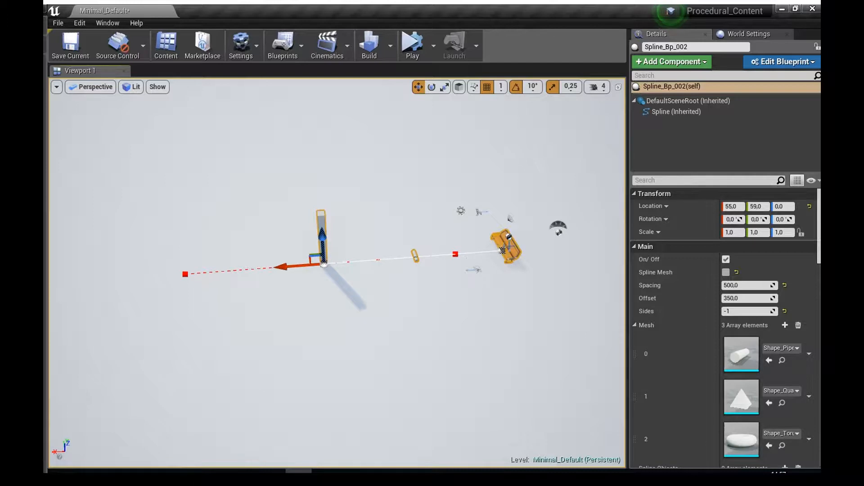
- Move the spline's end point farther out along X to make room for more widely spaced meshes
{"action": "left_click_drag", "start_coordinate": [303, 265], "coordinate": [50, 280]}
{"action": "mouse_move", "coordinate": [303, 264]}
{"action": "right_mouse_down"}
{"action": "mouse_move", "coordinate": [270, 264]}
{"action": "mouse_move", "coordinate": [292, 271]}
{"action": "right_mouse_up"}
{"action": "left_click_drag", "start_coordinate": [261, 285], "coordinate": [420, 289]}
{"action": "right_click_drag", "start_coordinate": [423, 291], "coordinate": [458, 291]}
{"action": "right_click_drag", "start_coordinate": [367, 230], "coordinate": [439, 253]}
{"action": "right_click_drag", "start_coordinate": [279, 206], "coordinate": [234, 203]}
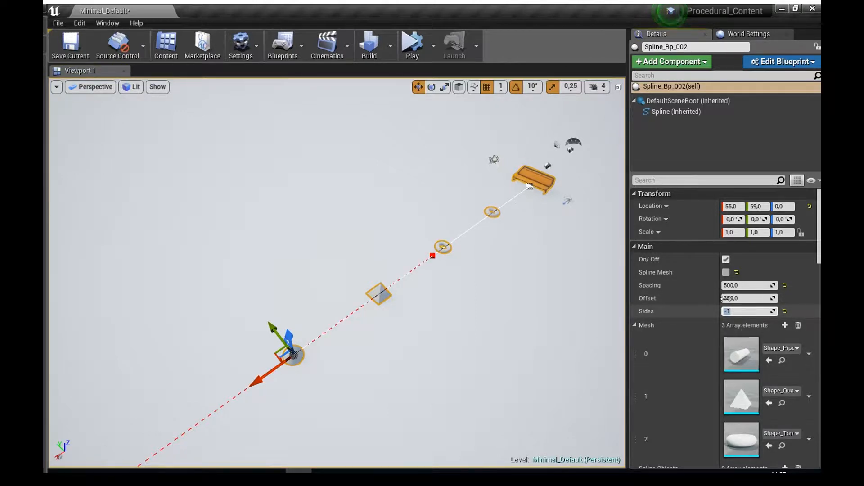
- Set Sides to 0 to add a second row of meshes beside the spline
{"action": "right_click_drag", "start_coordinate": [450, 270], "coordinate": [484, 264]}
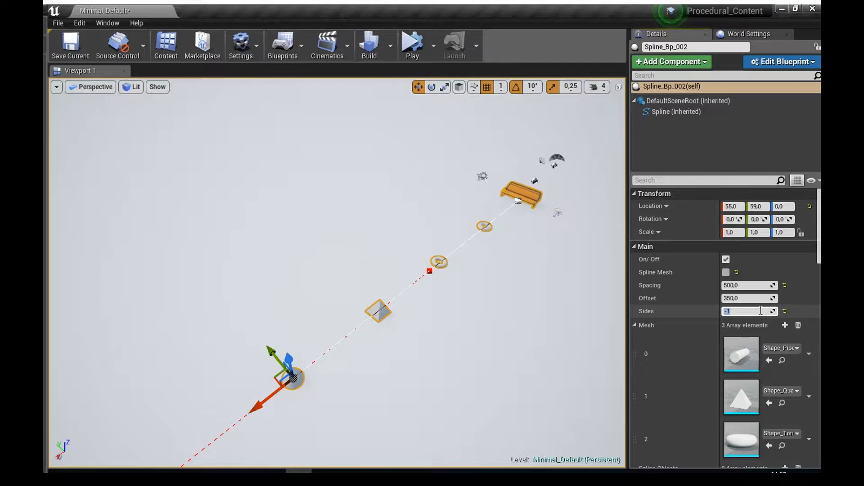
{"action": "key", "text": "Return"}
{"action": "right_click_drag", "start_coordinate": [403, 180], "coordinate": [403, 179]}
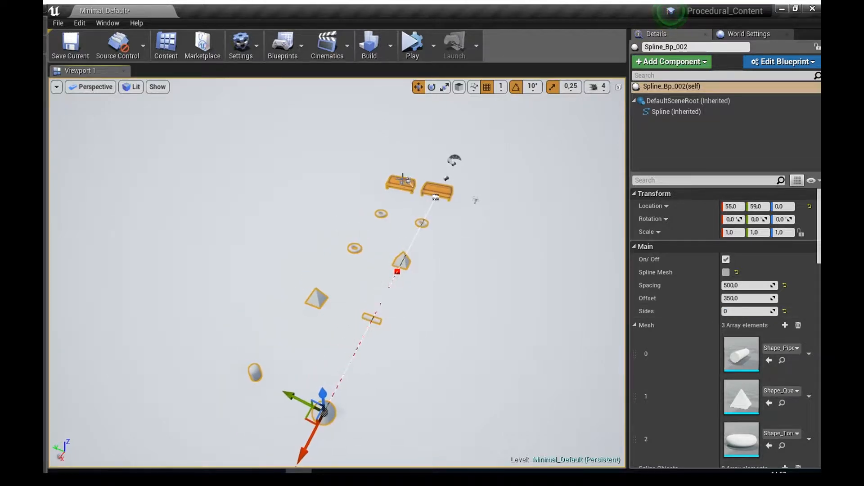
- Raise Sides one step at a time through 1, 2, 3 and 4 to 5 to add more parallel mesh rows
{"action": "left_click", "coordinate": [757, 311]}
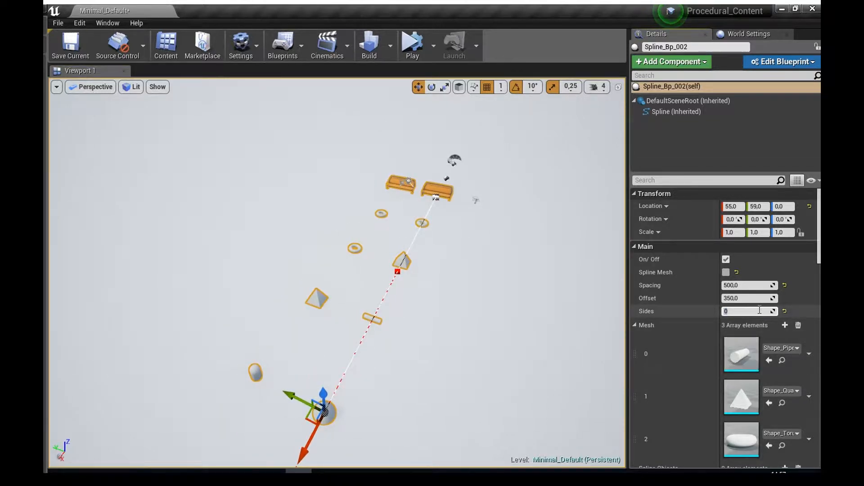
{"action": "type", "text": "1"}
{"action": "key", "text": "Return"}
{"action": "type", "text": "2"}
{"action": "key", "text": "Return"}
{"action": "type", "text": "3"}
{"action": "key", "text": "Return"}
{"action": "type", "text": "4"}
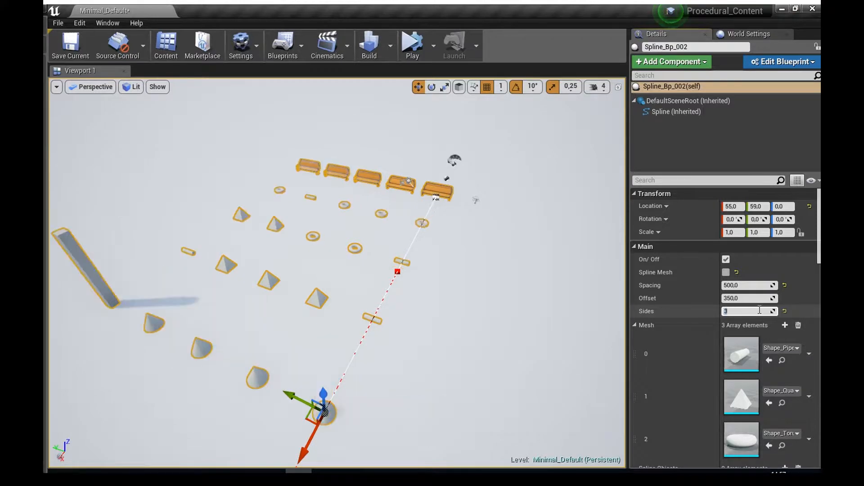
{"action": "key", "text": "Return"}
{"action": "key", "text": "Return"}
{"action": "right_click_drag", "start_coordinate": [297, 240], "coordinate": [297, 240]}
{"action": "key", "text": "e"}
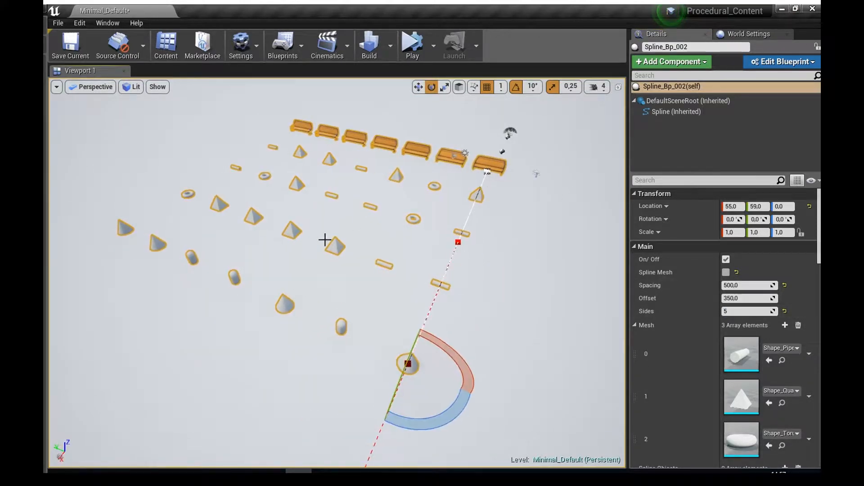
{"action": "right_click_drag", "start_coordinate": [427, 222], "coordinate": [427, 222]}
{"action": "key", "text": "w"}
- Try an Offset of 100 between the parallel rows and change it to 500
{"action": "scroll", "coordinate": [733, 298], "scroll_direction": "down", "scroll_amount": 5}
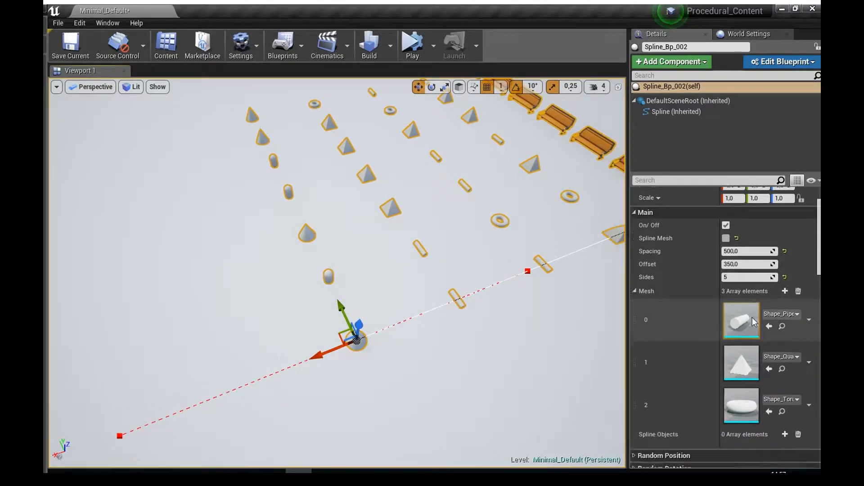
{"action": "scroll", "coordinate": [736, 286], "scroll_direction": "up", "scroll_amount": 5}
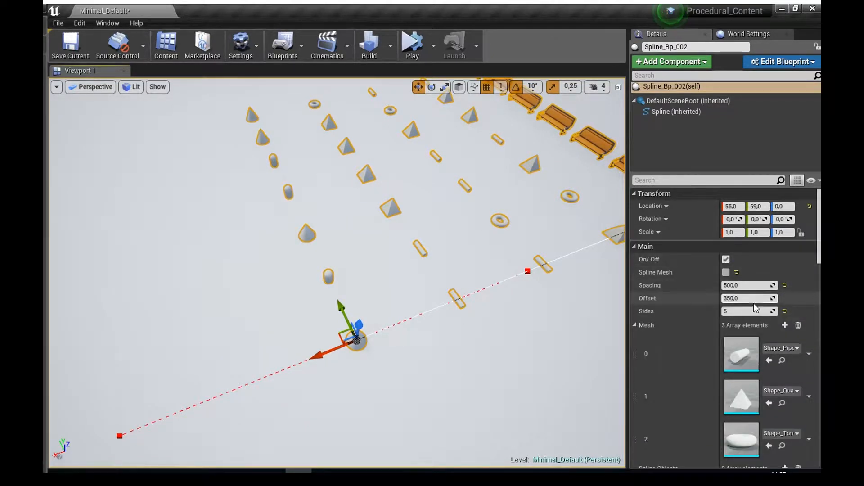
{"action": "left_click", "coordinate": [747, 296]}
{"action": "right_click_drag", "start_coordinate": [446, 243], "coordinate": [446, 244]}
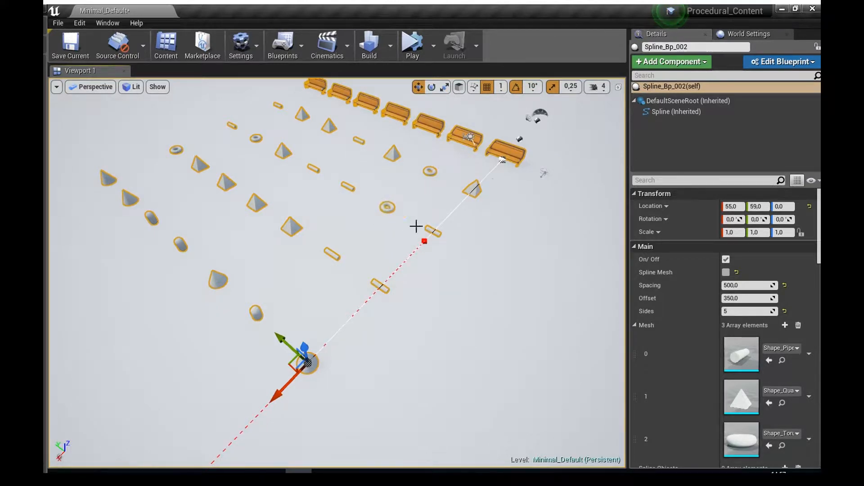
{"action": "left_click", "coordinate": [774, 300]}
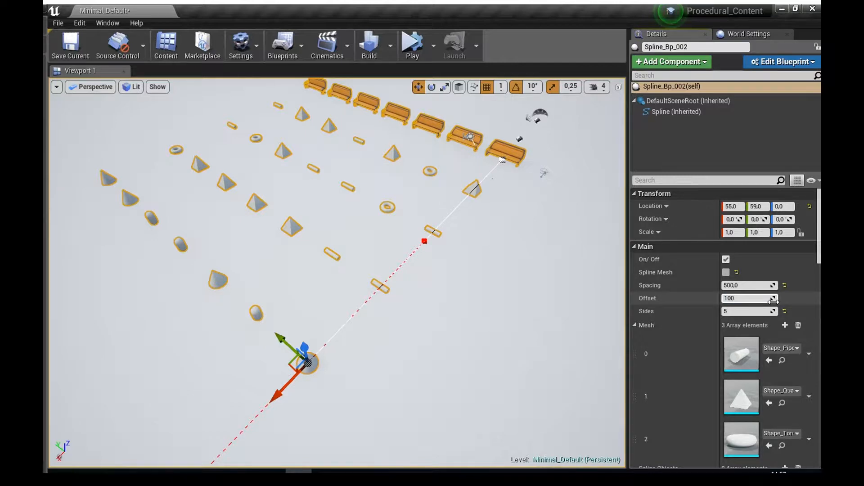
{"action": "type", "text": "100"}
{"action": "key", "text": "Return"}
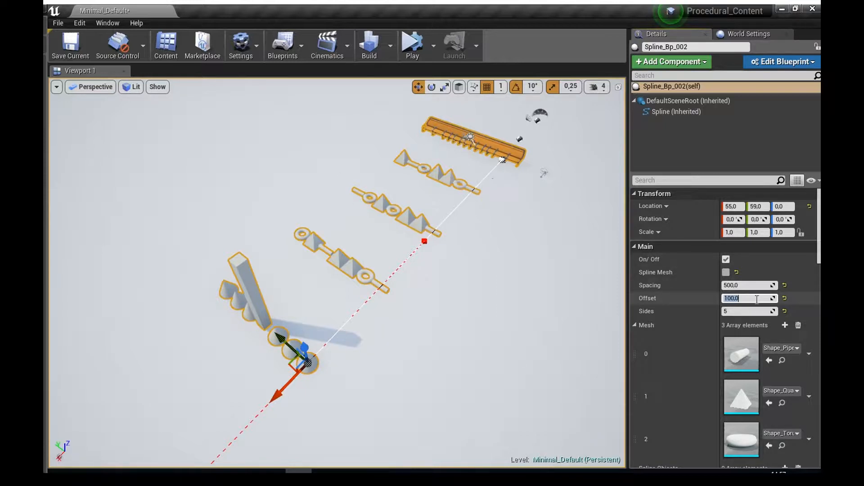
{"action": "key", "text": "Return"}
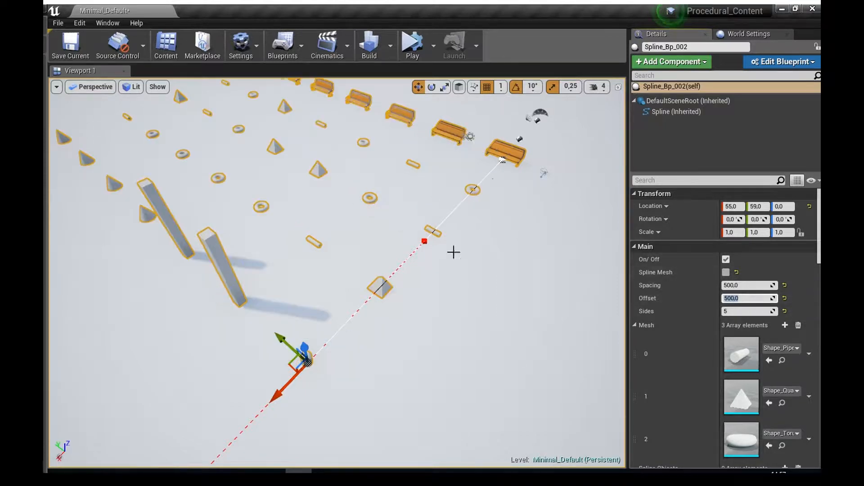
- Extend the spline with a new end point pulled out along the X axis
{"action": "right_click_drag", "start_coordinate": [453, 251], "coordinate": [453, 257]}
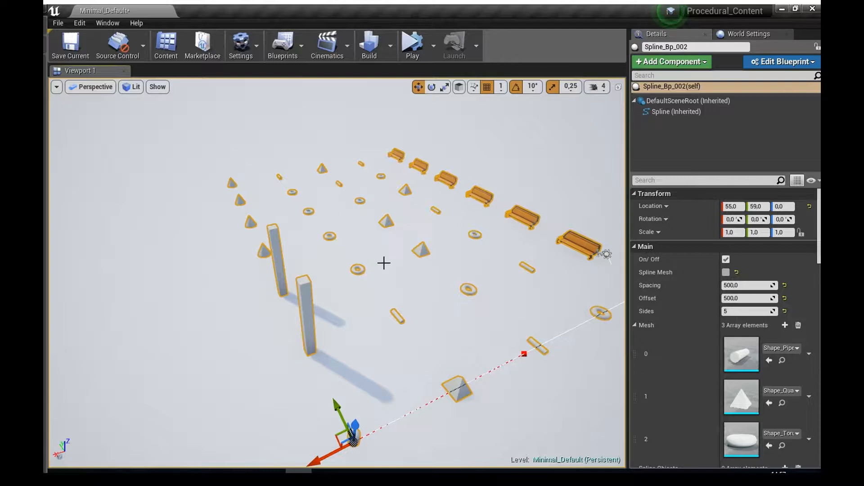
{"action": "right_click_drag", "start_coordinate": [338, 177], "coordinate": [344, 179]}
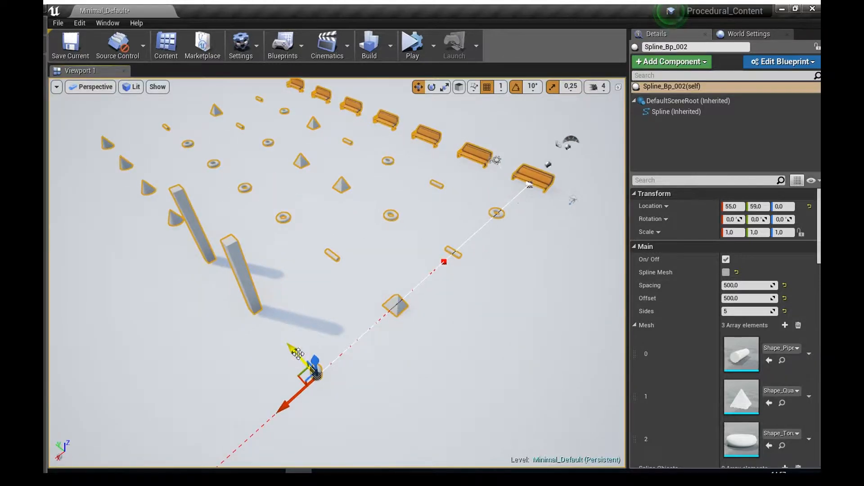
{"action": "right_click_drag", "start_coordinate": [345, 318], "coordinate": [343, 320]}
{"action": "right_click_drag", "start_coordinate": [350, 379], "coordinate": [357, 344]}
{"action": "left_click_drag", "start_coordinate": [343, 330], "coordinate": [80, 349]}
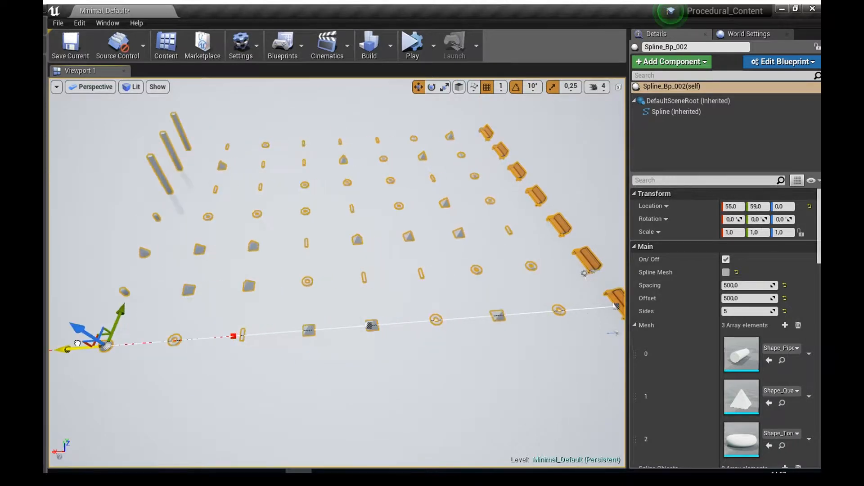
- Reposition and rotate the new end point and scale up its tangents to curve the spline
{"action": "right_click_drag", "start_coordinate": [228, 302], "coordinate": [227, 302]}
{"action": "left_click_drag", "start_coordinate": [220, 307], "coordinate": [237, 378]}
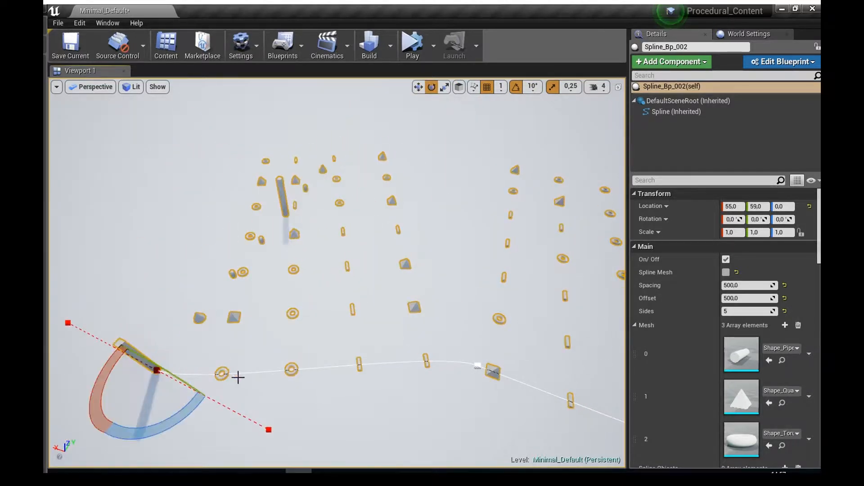
{"action": "left_click_drag", "start_coordinate": [179, 417], "coordinate": [163, 356]}
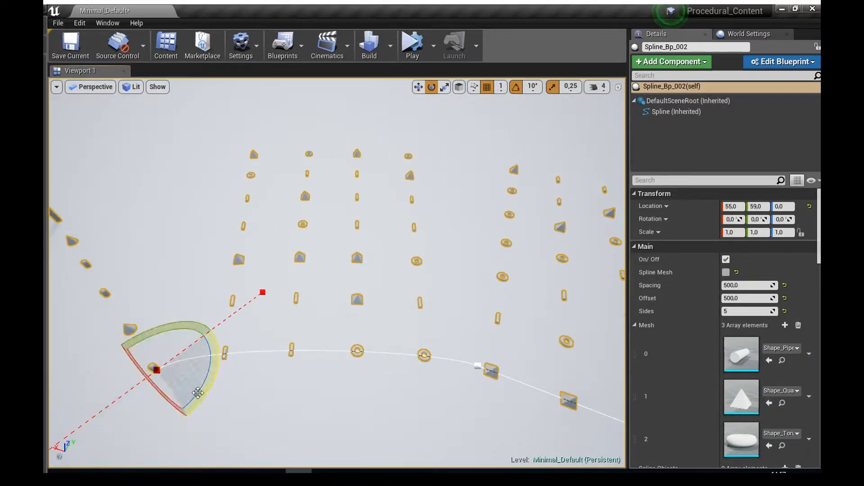
{"action": "key", "text": "r"}
{"action": "left_click_drag", "start_coordinate": [121, 405], "coordinate": [352, 351]}
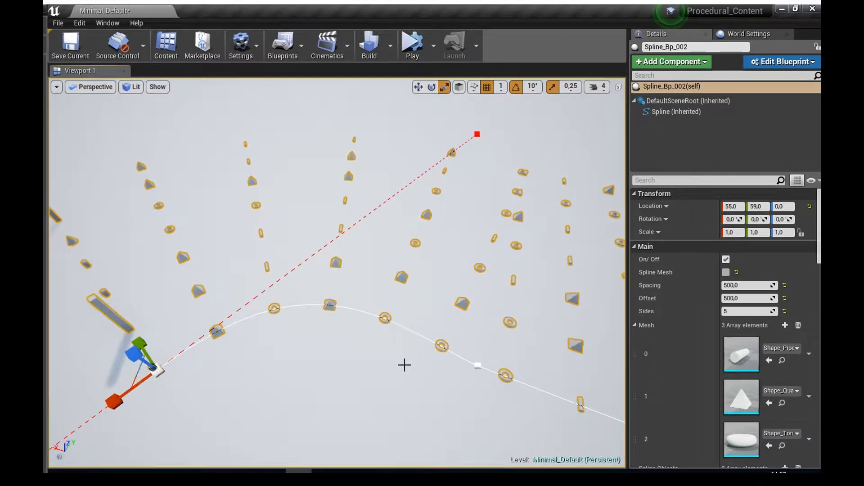
- Move and rotate the spline's middle point to shape a smooth arc through it
{"action": "left_click", "coordinate": [477, 366]}
{"action": "right_click_drag", "start_coordinate": [472, 363], "coordinate": [494, 369]}
{"action": "left_click_drag", "start_coordinate": [407, 324], "coordinate": [380, 318]}
{"action": "key", "text": "e"}
{"action": "left_click_drag", "start_coordinate": [451, 298], "coordinate": [453, 228]}
{"action": "right_click_drag", "start_coordinate": [419, 259], "coordinate": [411, 285]}
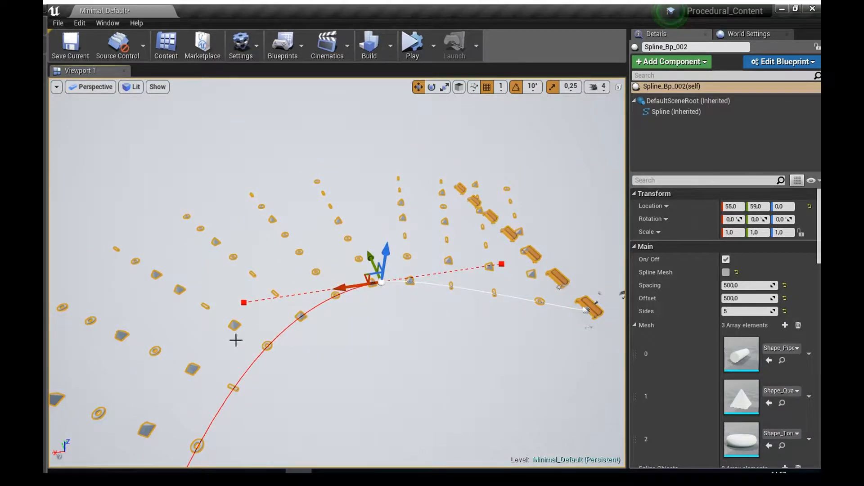
{"action": "right_click_drag", "start_coordinate": [473, 288], "coordinate": [385, 278]}
{"action": "left_click_drag", "start_coordinate": [350, 258], "coordinate": [330, 261]}
- Rotate the spline's far end point at the benches by about 30 degrees in the ground plane
{"action": "right_click_drag", "start_coordinate": [481, 289], "coordinate": [464, 194]}
{"action": "right_click_drag", "start_coordinate": [288, 243], "coordinate": [350, 214]}
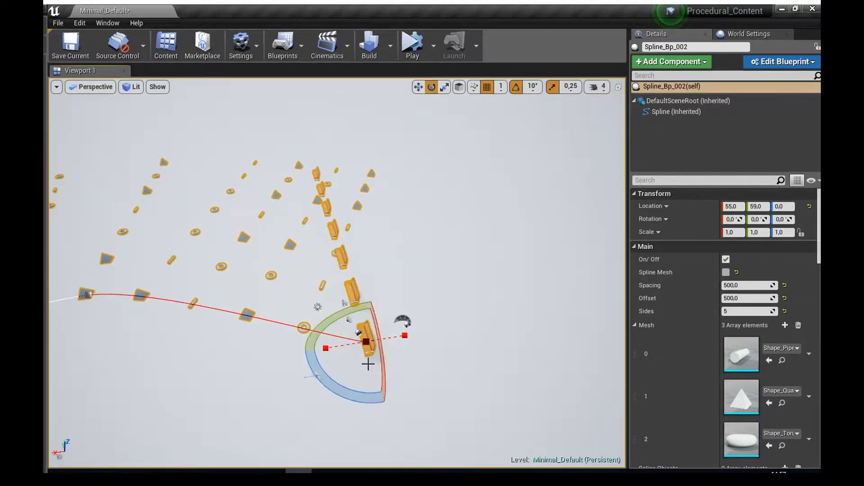
{"action": "left_click_drag", "start_coordinate": [314, 381], "coordinate": [315, 376]}
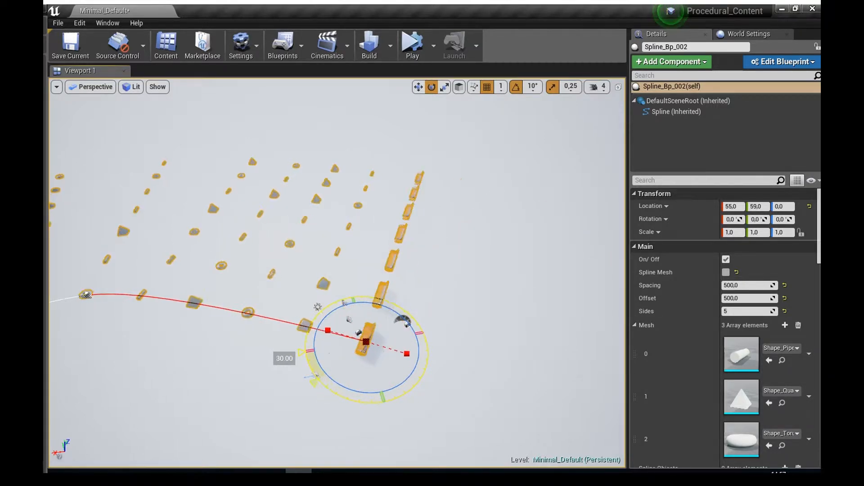
{"action": "right_click_drag", "start_coordinate": [315, 375], "coordinate": [203, 354]}
- Collapse the Mesh array and enable Spline Mesh for the blueprint
{"action": "scroll", "coordinate": [721, 296], "scroll_direction": "down", "scroll_amount": 4}
{"action": "left_click", "coordinate": [633, 240]}
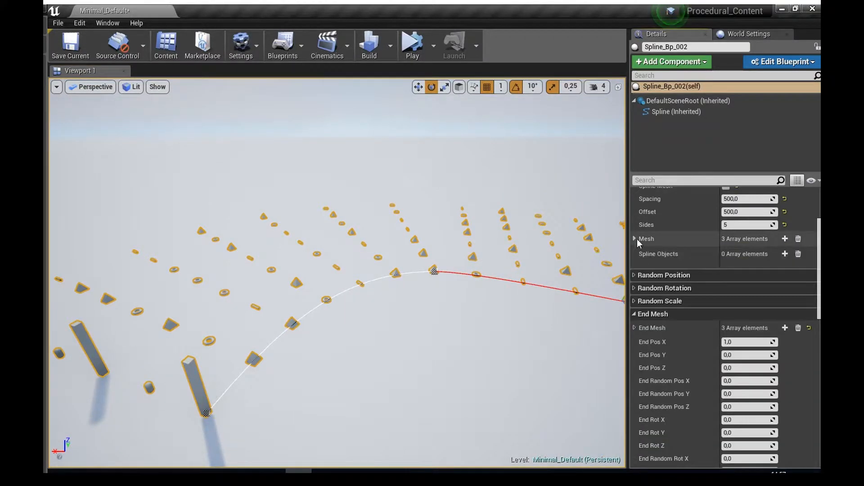
{"action": "scroll", "coordinate": [674, 243], "scroll_direction": "up", "scroll_amount": 3}
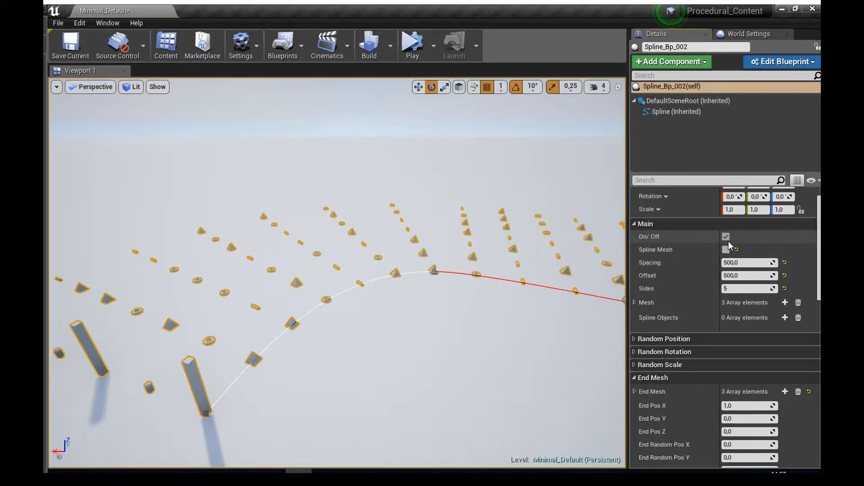
{"action": "mouse_move", "coordinate": [531, 288]}
{"action": "right_mouse_down"}
{"action": "mouse_move", "coordinate": [520, 318]}
{"action": "mouse_move", "coordinate": [538, 293]}
{"action": "right_mouse_up"}
{"action": "key", "text": "w"}
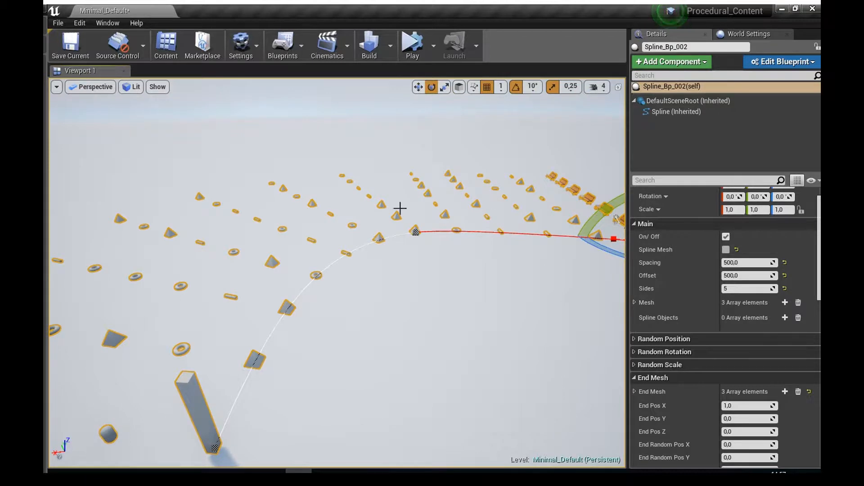
{"action": "mouse_move", "coordinate": [249, 240]}
{"action": "right_mouse_down"}
{"action": "mouse_move", "coordinate": [207, 265]}
{"action": "mouse_move", "coordinate": [240, 244]}
{"action": "right_mouse_up"}
{"action": "left_click", "coordinate": [726, 250]}
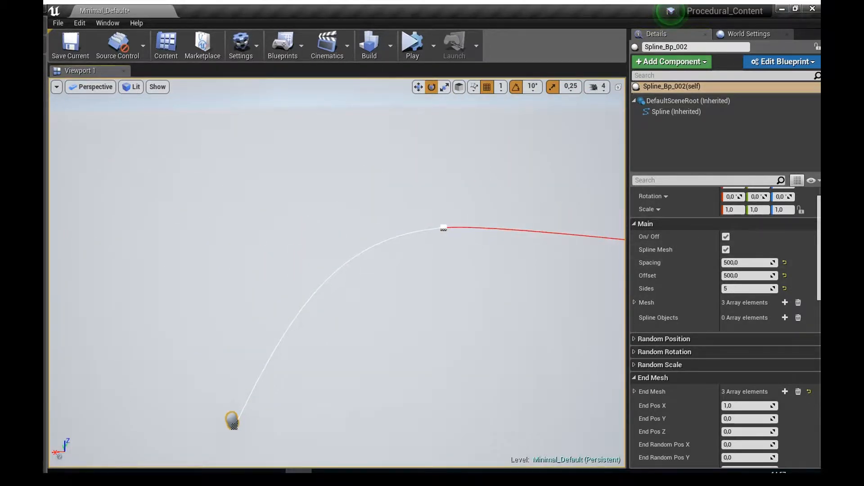
{"action": "key", "text": "w"}
{"action": "right_click_drag", "start_coordinate": [337, 270], "coordinate": [471, 218]}
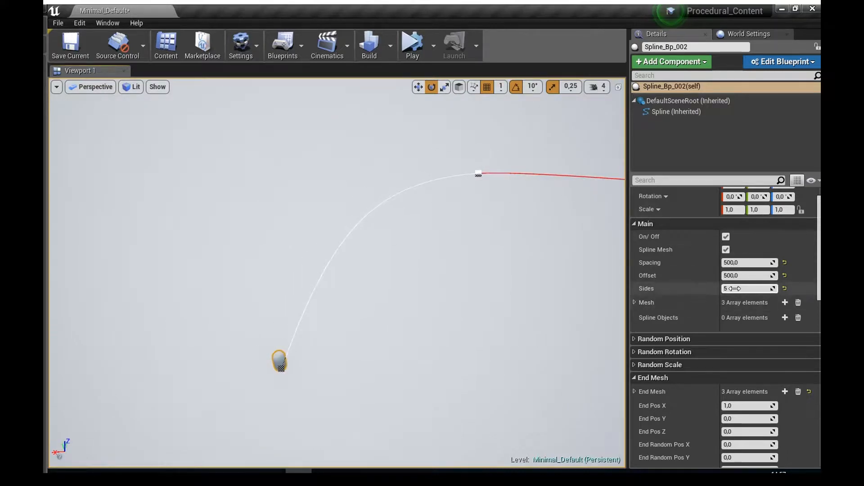
- Add one Spline Objects element, assign the tall pillar mesh to it and keep Spline Mesh enabled
{"action": "left_click", "coordinate": [785, 317]}
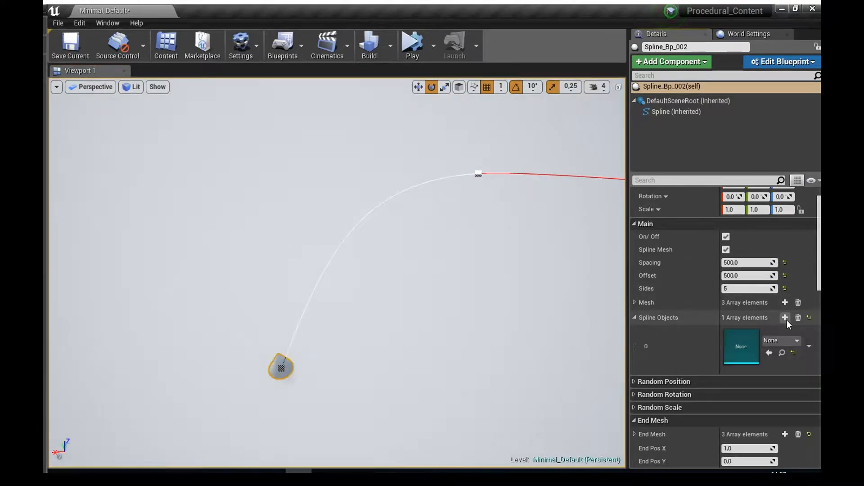
{"action": "left_click", "coordinate": [784, 343]}
{"action": "left_click", "coordinate": [745, 296]}
{"action": "right_click_drag", "start_coordinate": [536, 290], "coordinate": [608, 282]}
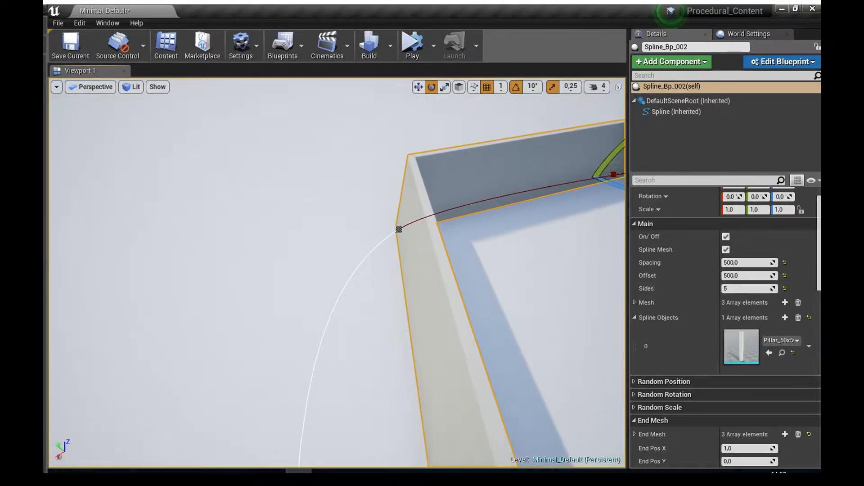
{"action": "right_click_drag", "start_coordinate": [175, 170], "coordinate": [131, 180]}
{"action": "scroll", "coordinate": [706, 270], "scroll_direction": "up", "scroll_amount": 1}
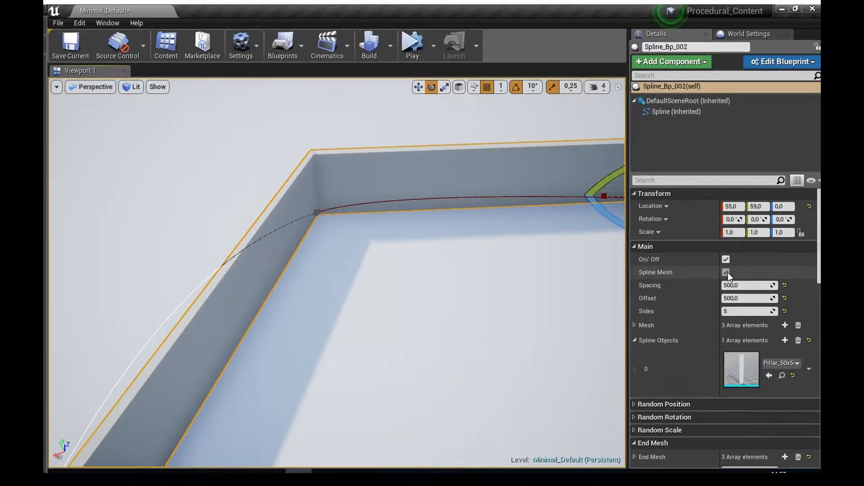
{"action": "left_click", "coordinate": [728, 270]}
{"action": "right_click_drag", "start_coordinate": [353, 227], "coordinate": [450, 212]}
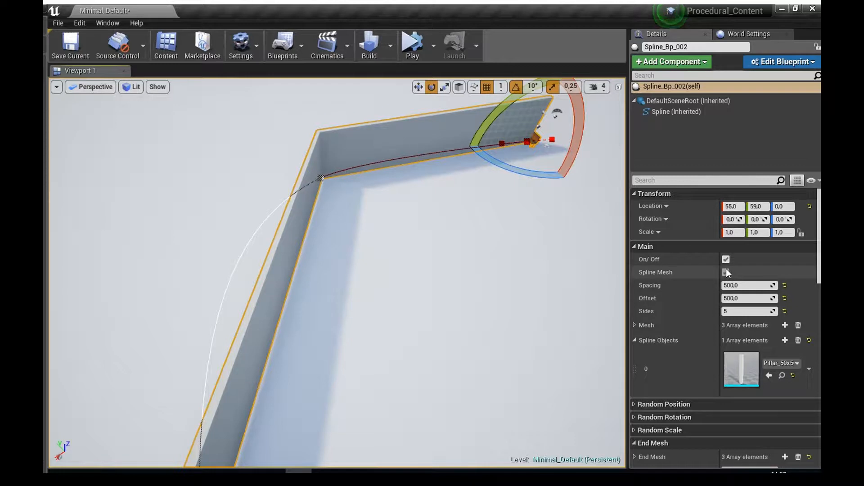
- Add two more Spline Objects elements and assign the cube shape and the cylinder shape to them
{"action": "scroll", "coordinate": [756, 276], "scroll_direction": "down", "scroll_amount": 3}
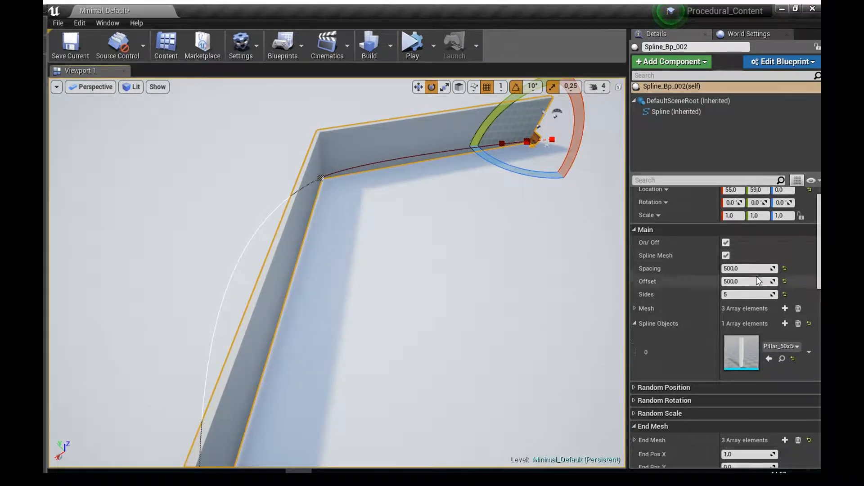
{"action": "scroll", "coordinate": [782, 249], "scroll_direction": "down", "scroll_amount": 2}
{"action": "scroll", "coordinate": [787, 239], "scroll_direction": "up", "scroll_amount": 1}
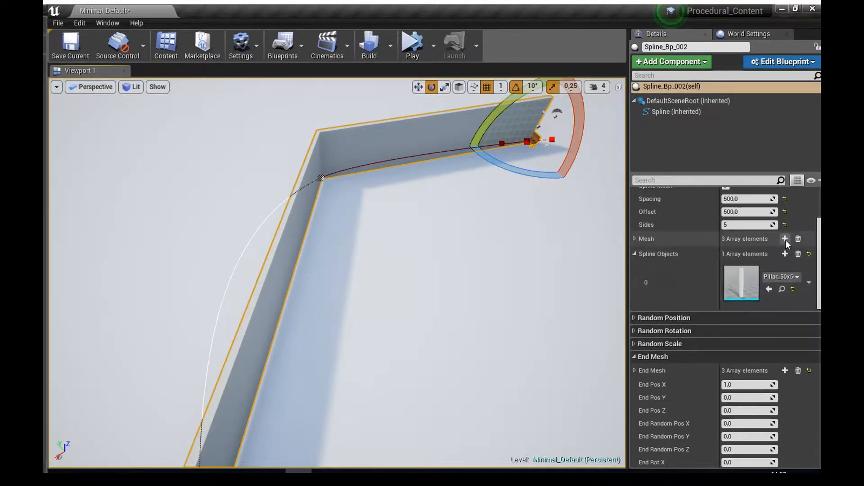
{"action": "left_click", "coordinate": [785, 254]}
{"action": "left_click", "coordinate": [788, 255]}
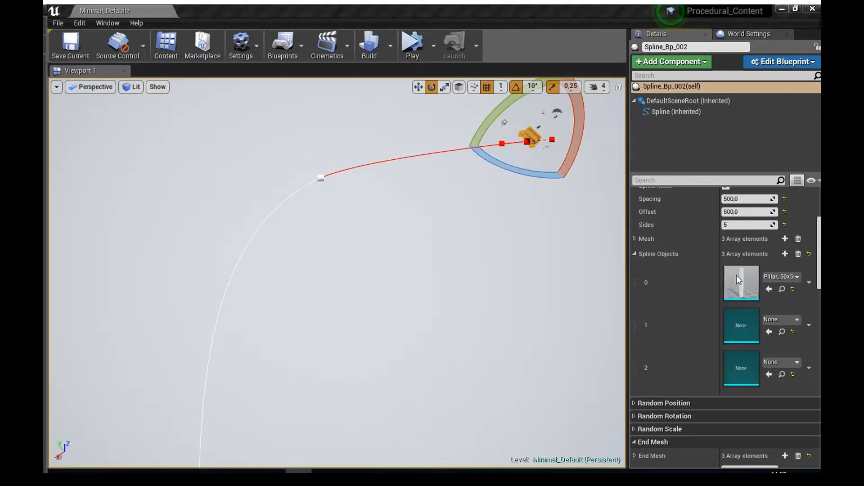
{"action": "left_click", "coordinate": [770, 332]}
{"action": "left_click", "coordinate": [769, 375]}
- Move the spline's points and rotate the middle one to reshape the meshes deformed along the curve
{"action": "left_click_drag", "start_coordinate": [344, 251], "coordinate": [189, 251], "text": "alt"}
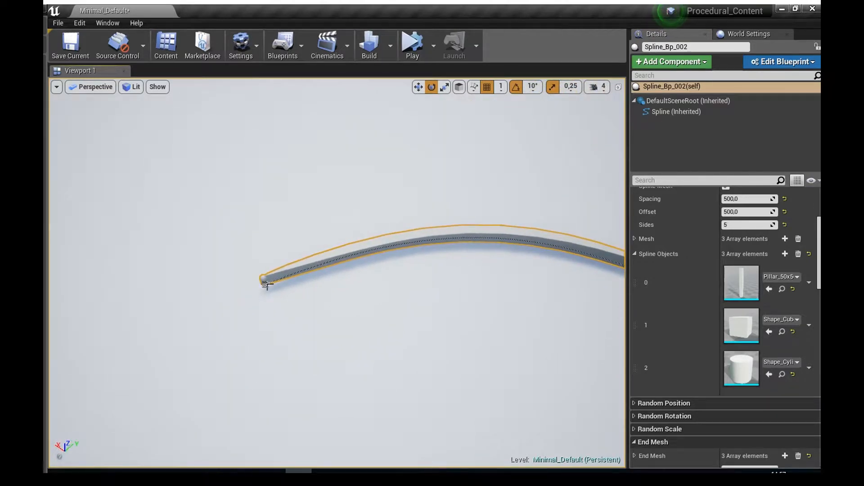
{"action": "left_click", "coordinate": [265, 282]}
{"action": "key", "text": "w"}
{"action": "left_click_drag", "start_coordinate": [242, 296], "coordinate": [432, 243]}
{"action": "left_click_drag", "start_coordinate": [467, 236], "coordinate": [608, 236], "text": "alt"}
{"action": "left_click_drag", "start_coordinate": [406, 274], "coordinate": [354, 180]}
{"action": "right_click_drag", "start_coordinate": [355, 180], "coordinate": [408, 184]}
{"action": "key", "text": "e"}
{"action": "left_click_drag", "start_coordinate": [401, 338], "coordinate": [331, 333]}
{"action": "right_click_drag", "start_coordinate": [422, 294], "coordinate": [423, 268]}
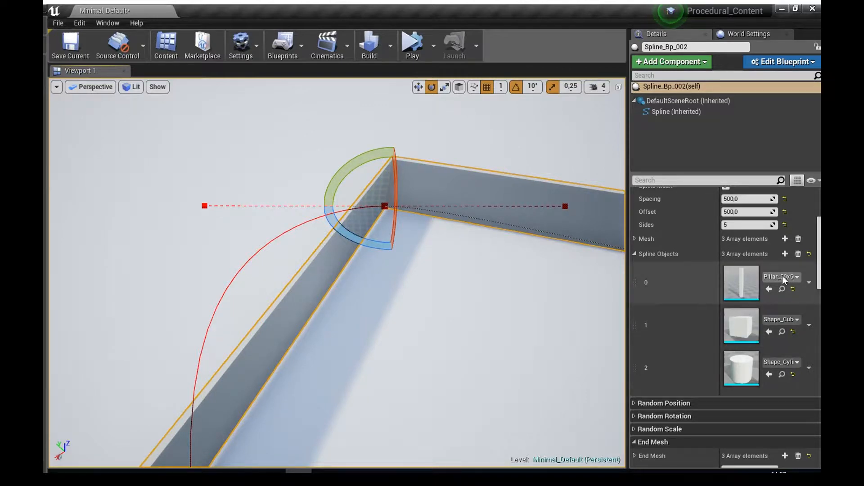
- Try SM_Arrows instead of the pillar as the mesh of Spline Objects element 0
{"action": "mouse_move", "coordinate": [459, 239]}
{"action": "right_mouse_down"}
{"action": "mouse_move", "coordinate": [432, 252]}
{"action": "mouse_move", "coordinate": [450, 243]}
{"action": "right_mouse_up"}
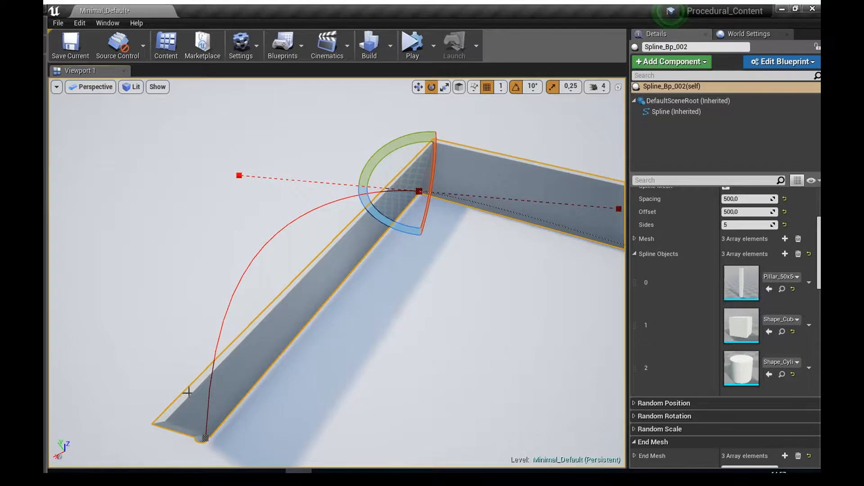
{"action": "right_click_drag", "start_coordinate": [473, 216], "coordinate": [544, 171]}
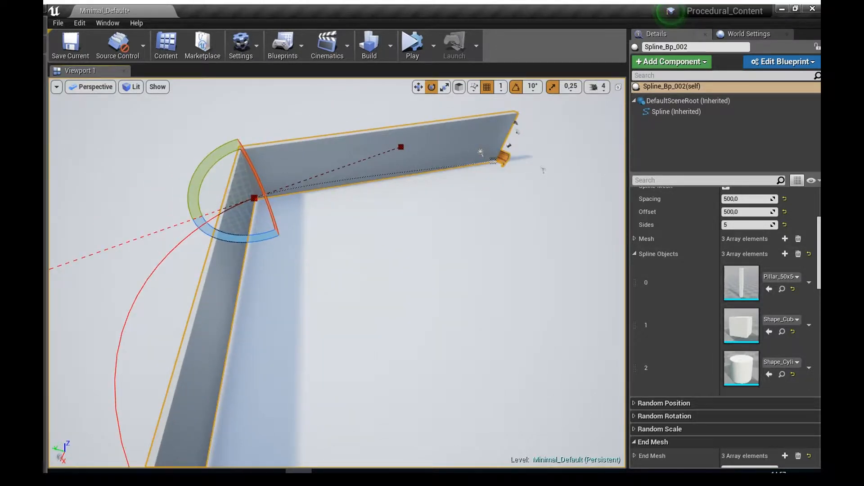
{"action": "right_click_drag", "start_coordinate": [302, 215], "coordinate": [270, 234]}
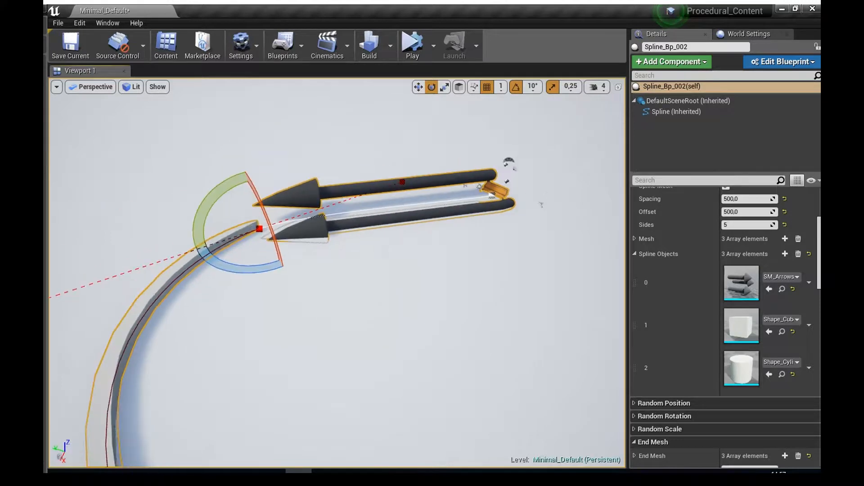
{"action": "mouse_move", "coordinate": [440, 297]}
{"action": "left_mouse_down", "text": "alt"}
{"action": "mouse_move", "coordinate": [387, 298]}
{"action": "mouse_move", "coordinate": [440, 297]}
{"action": "left_mouse_up", "text": "alt"}
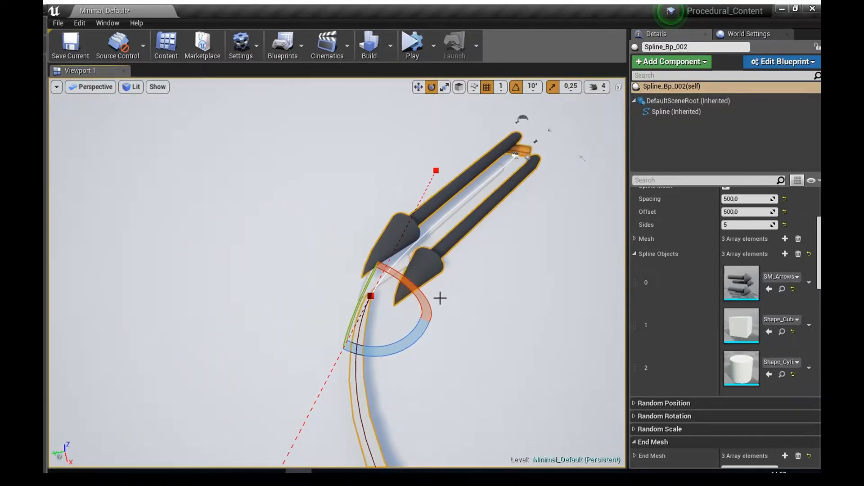
- Adjust the rotation and position of the spline's middle point between the wall and the arrows
{"action": "mouse_move", "coordinate": [366, 326]}
{"action": "left_mouse_down"}
{"action": "mouse_move", "coordinate": [360, 331]}
{"action": "mouse_move", "coordinate": [366, 326]}
{"action": "left_mouse_up"}
{"action": "key", "text": "w"}
{"action": "mouse_move", "coordinate": [342, 295]}
{"action": "left_mouse_down"}
{"action": "mouse_move", "coordinate": [470, 308]}
{"action": "mouse_move", "coordinate": [338, 291]}
{"action": "mouse_move", "coordinate": [355, 302]}
{"action": "left_mouse_up"}
{"action": "middle_click_drag", "start_coordinate": [432, 209], "coordinate": [537, 208]}
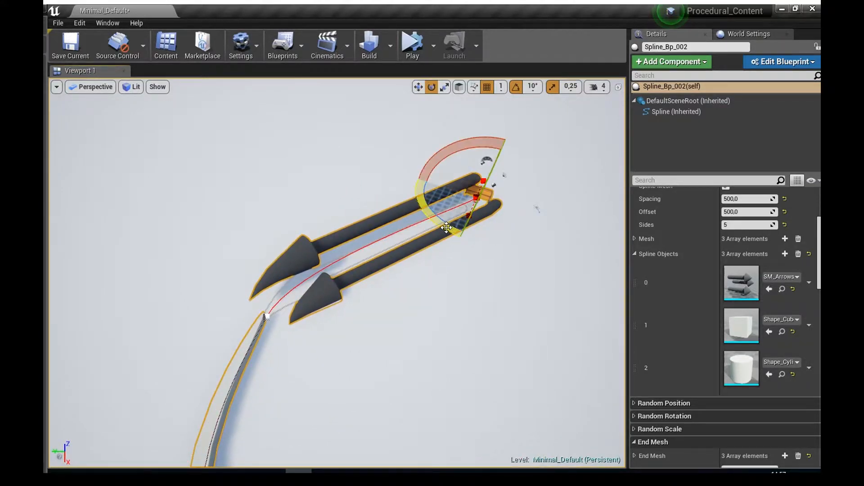
- Rotate and move the spline's end point beside the bench to bend the last segment
{"action": "left_click_drag", "start_coordinate": [446, 227], "coordinate": [453, 253]}
{"action": "key", "text": "w"}
{"action": "left_click_drag", "start_coordinate": [444, 206], "coordinate": [273, 247]}
{"action": "right_click_drag", "start_coordinate": [311, 270], "coordinate": [348, 278]}
{"action": "key", "text": "e"}
{"action": "left_click_drag", "start_coordinate": [360, 227], "coordinate": [405, 308]}
{"action": "scroll", "coordinate": [303, 302], "scroll_direction": "up", "scroll_amount": 5}
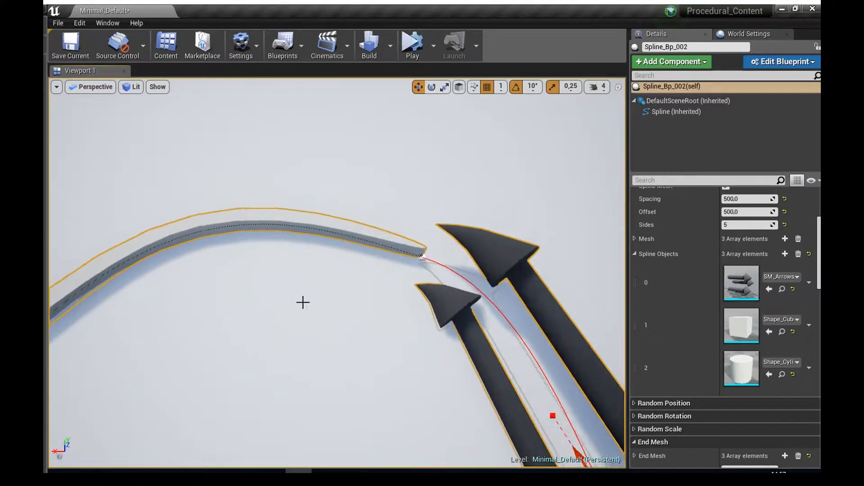
- Select the spline's middle point, rotate it and scale its tangents to change the curvature
{"action": "right_click_drag", "start_coordinate": [303, 302], "coordinate": [295, 300]}
{"action": "left_click", "coordinate": [439, 260]}
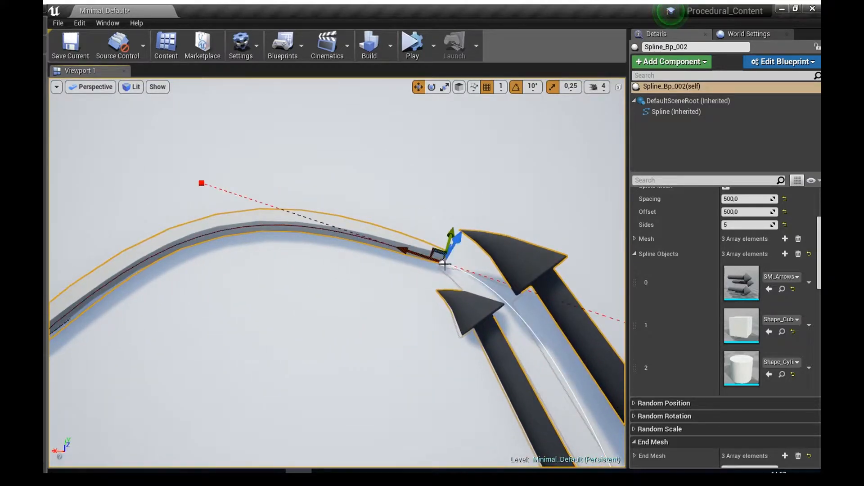
{"action": "left_click_drag", "start_coordinate": [425, 294], "coordinate": [433, 278]}
{"action": "key", "text": "r"}
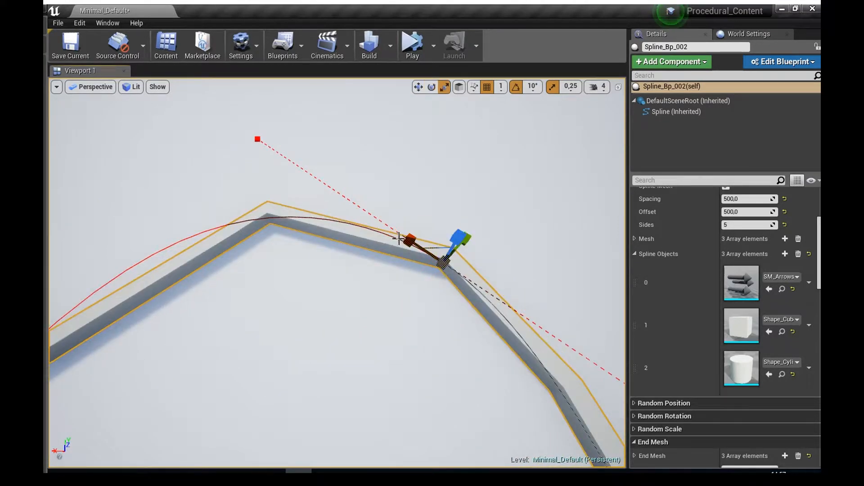
{"action": "right_click_drag", "start_coordinate": [398, 238], "coordinate": [410, 239]}
{"action": "left_click_drag", "start_coordinate": [356, 226], "coordinate": [382, 234]}
{"action": "right_click_drag", "start_coordinate": [383, 234], "coordinate": [311, 232]}
{"action": "right_click_drag", "start_coordinate": [248, 265], "coordinate": [340, 265]}
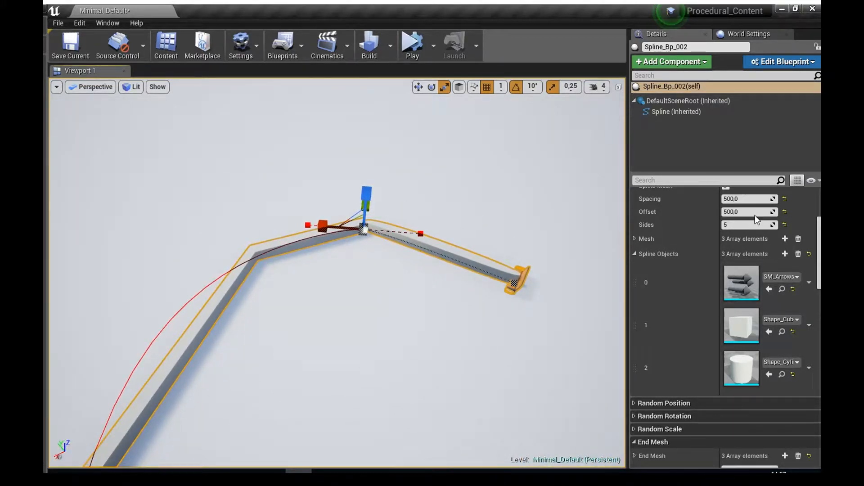
- Assign the SM_PillarFrame mesh to Spline Objects element 0
{"action": "left_click", "coordinate": [736, 153]}
{"action": "mouse_move", "coordinate": [561, 262]}
{"action": "right_mouse_down"}
{"action": "mouse_move", "coordinate": [590, 248]}
{"action": "mouse_move", "coordinate": [575, 256]}
{"action": "right_mouse_up"}
{"action": "right_click_drag", "start_coordinate": [391, 250], "coordinate": [266, 277]}
{"action": "right_click_drag", "start_coordinate": [435, 259], "coordinate": [478, 267]}
{"action": "right_click_drag", "start_coordinate": [387, 268], "coordinate": [414, 264]}
- Extend the spline to five points by pulling new points out along X
{"action": "key", "text": "w"}
{"action": "left_click_drag", "start_coordinate": [405, 258], "coordinate": [239, 258], "text": "alt"}
{"action": "right_click_drag", "start_coordinate": [239, 257], "coordinate": [227, 251]}
{"action": "mouse_move", "coordinate": [303, 260]}
{"action": "right_mouse_down"}
{"action": "mouse_move", "coordinate": [295, 265]}
{"action": "mouse_move", "coordinate": [303, 261]}
{"action": "right_mouse_up"}
{"action": "left_click_drag", "start_coordinate": [292, 254], "coordinate": [100, 263]}
{"action": "right_click_drag", "start_coordinate": [100, 263], "coordinate": [92, 266]}
{"action": "left_click_drag", "start_coordinate": [273, 273], "coordinate": [135, 282], "text": "alt"}
{"action": "right_click_drag", "start_coordinate": [135, 283], "coordinate": [63, 285]}
{"action": "key", "text": "s"}
{"action": "left_click_drag", "start_coordinate": [279, 272], "coordinate": [316, 315]}
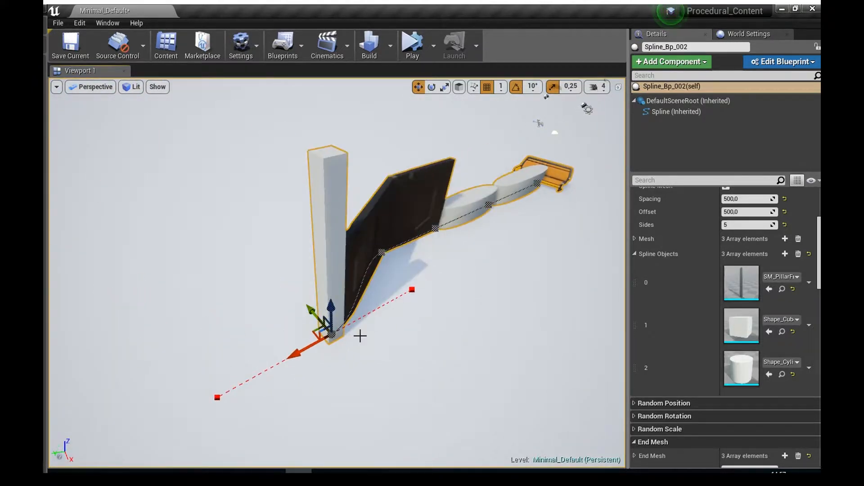
- Rotate the spline's newest end point and shift a neighbouring point to bend the chain of different meshes
{"action": "key", "text": "e"}
{"action": "left_click_drag", "start_coordinate": [334, 374], "coordinate": [370, 374]}
{"action": "right_click_drag", "start_coordinate": [407, 295], "coordinate": [424, 277]}
{"action": "left_click", "coordinate": [410, 298]}
{"action": "left_click_drag", "start_coordinate": [398, 287], "coordinate": [391, 274]}
{"action": "right_click_drag", "start_coordinate": [391, 274], "coordinate": [568, 276]}
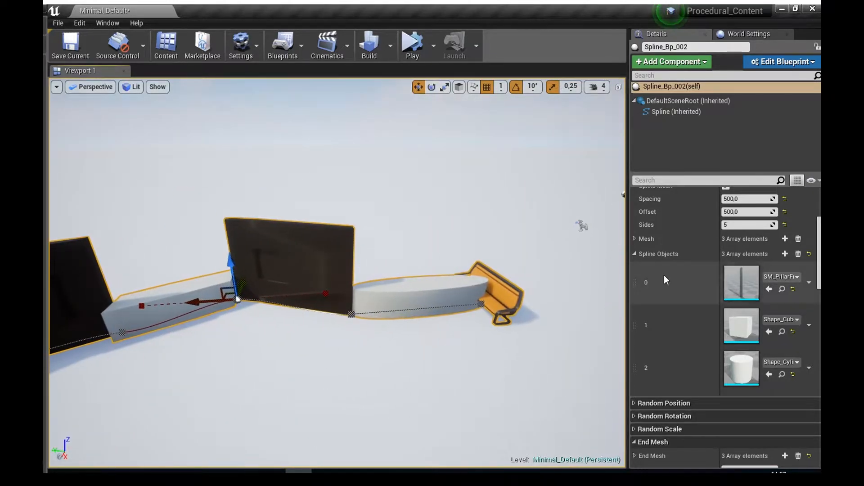
{"action": "right_click_drag", "start_coordinate": [472, 308], "coordinate": [347, 258]}
{"action": "right_click_drag", "start_coordinate": [262, 280], "coordinate": [268, 287]}
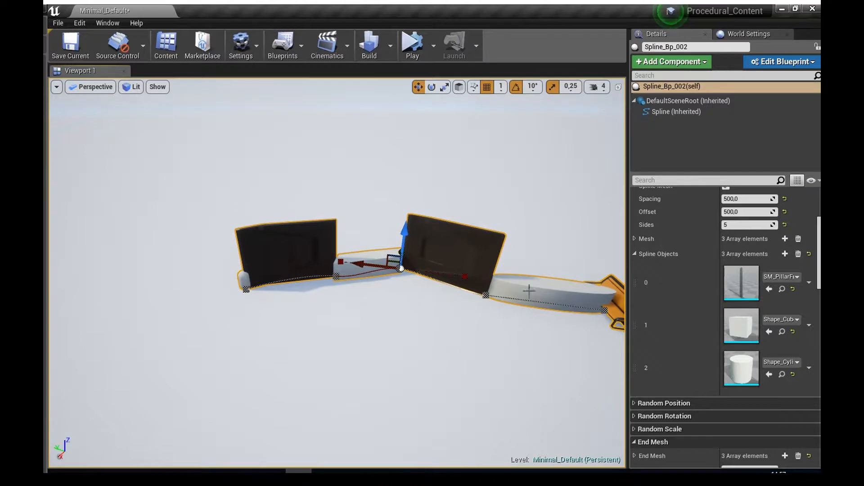
- Expand the End Mesh array and remove all its elements
{"action": "scroll", "coordinate": [687, 397], "scroll_direction": "down", "scroll_amount": 2}
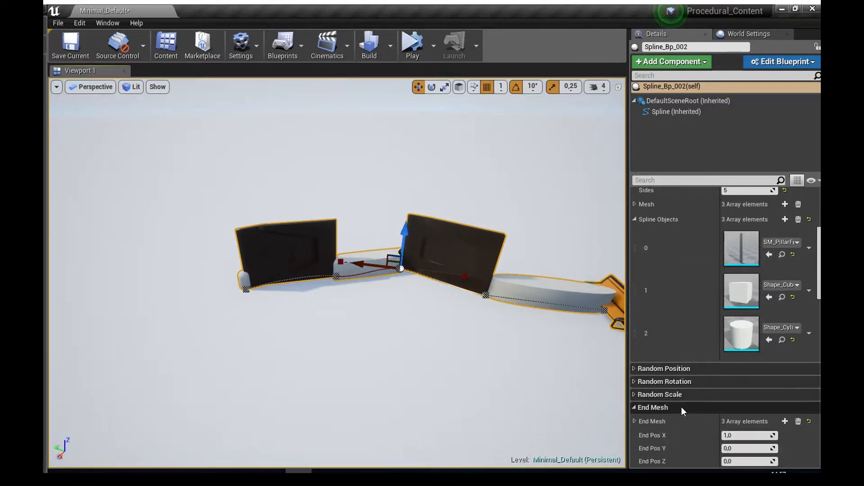
{"action": "scroll", "coordinate": [788, 389], "scroll_direction": "down", "scroll_amount": 5}
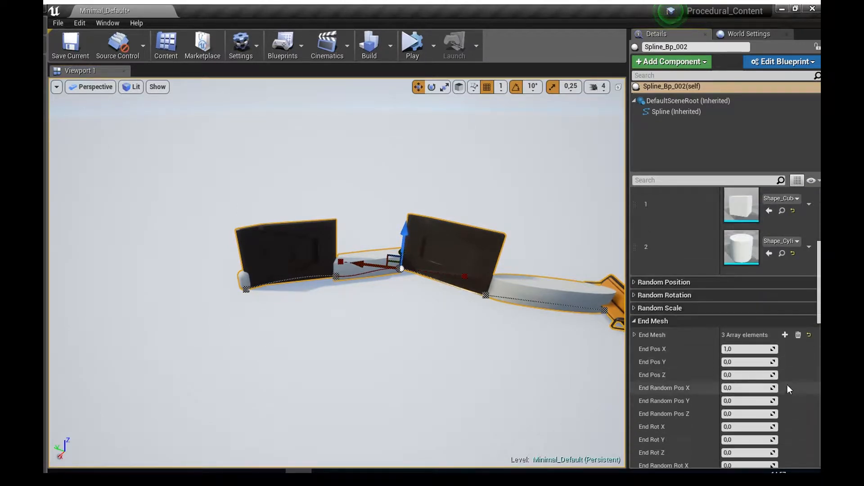
{"action": "left_click", "coordinate": [635, 335]}
{"action": "left_click", "coordinate": [797, 335]}
{"action": "right_click_drag", "start_coordinate": [531, 303], "coordinate": [574, 316]}
{"action": "right_click_drag", "start_coordinate": [425, 310], "coordinate": [481, 317]}
- Collapse the End Mesh settings, expand the Start Mesh settings and empty the Start Mesh array
{"action": "left_click", "coordinate": [672, 318]}
{"action": "left_click", "coordinate": [677, 335]}
{"action": "left_click", "coordinate": [799, 351]}
{"action": "mouse_move", "coordinate": [456, 311]}
{"action": "right_mouse_down"}
{"action": "mouse_move", "coordinate": [405, 311]}
{"action": "mouse_move", "coordinate": [455, 311]}
{"action": "mouse_move", "coordinate": [449, 316]}
{"action": "right_mouse_up"}
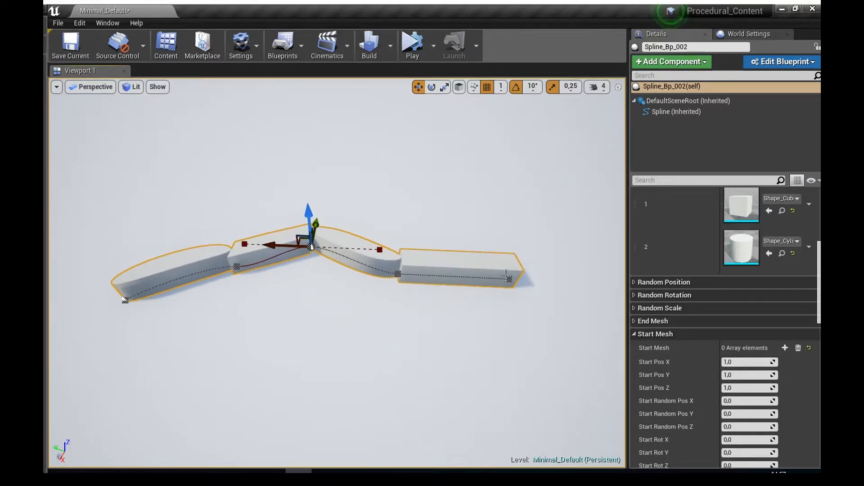
- Delete element 2 from the Spline Objects array and add four empty elements
{"action": "scroll", "coordinate": [760, 265], "scroll_direction": "up", "scroll_amount": 5}
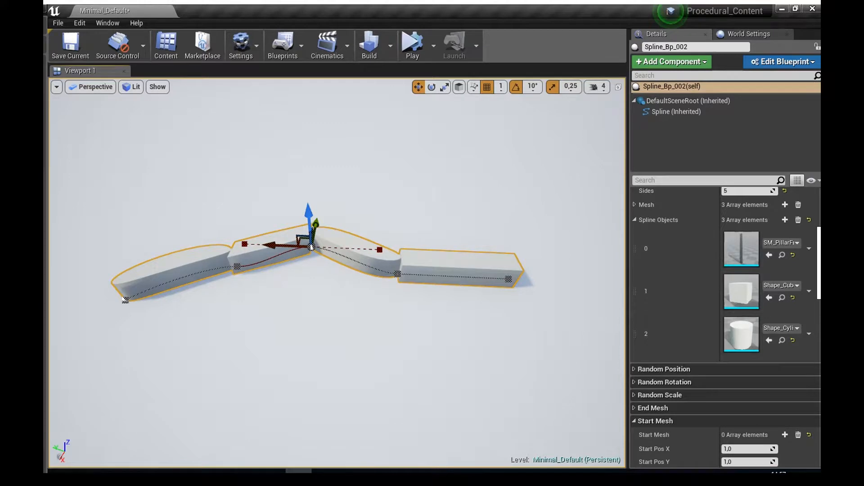
{"action": "left_click", "coordinate": [808, 366]}
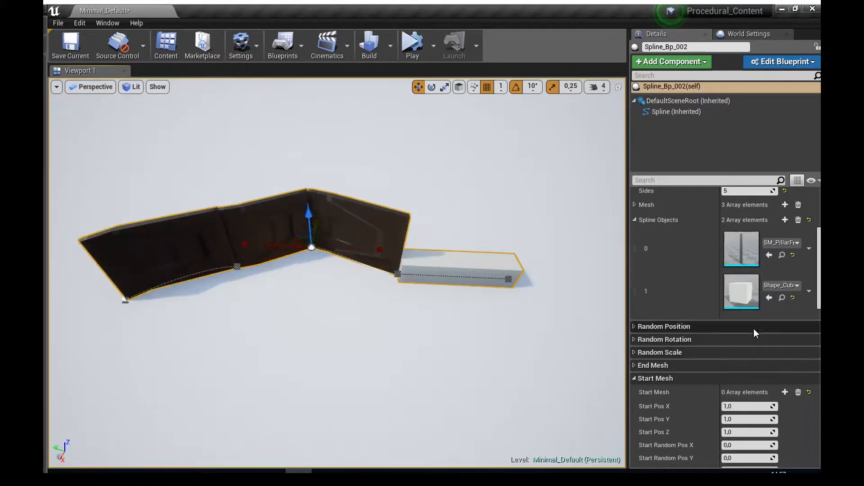
{"action": "left_click", "coordinate": [786, 220]}
{"action": "scroll", "coordinate": [388, 276], "scroll_direction": "up", "scroll_amount": 2}
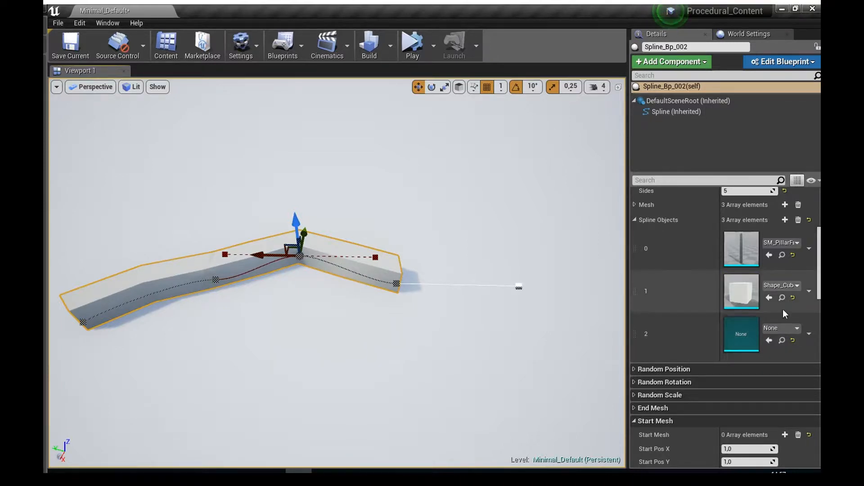
{"action": "left_click", "coordinate": [785, 220]}
{"action": "left_click", "coordinate": [785, 220]}
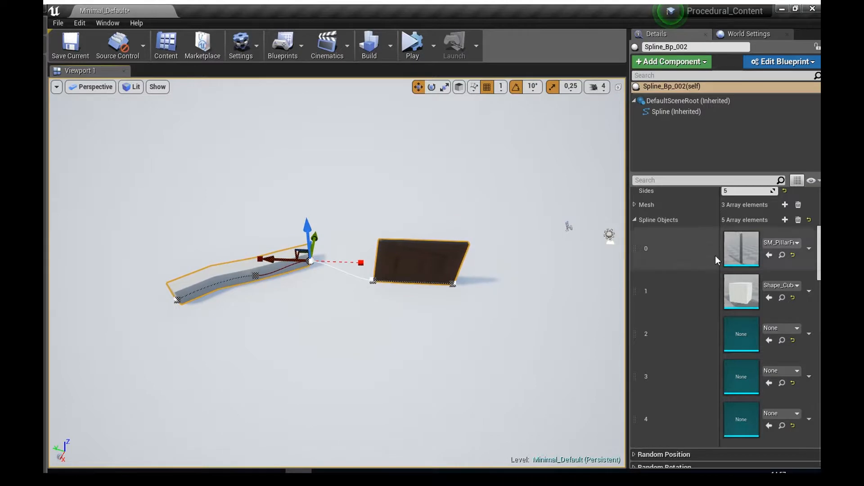
{"action": "left_click", "coordinate": [784, 219]}
- Reposition the spline's end point to change the curve's shape
{"action": "right_click_drag", "start_coordinate": [374, 260], "coordinate": [363, 261]}
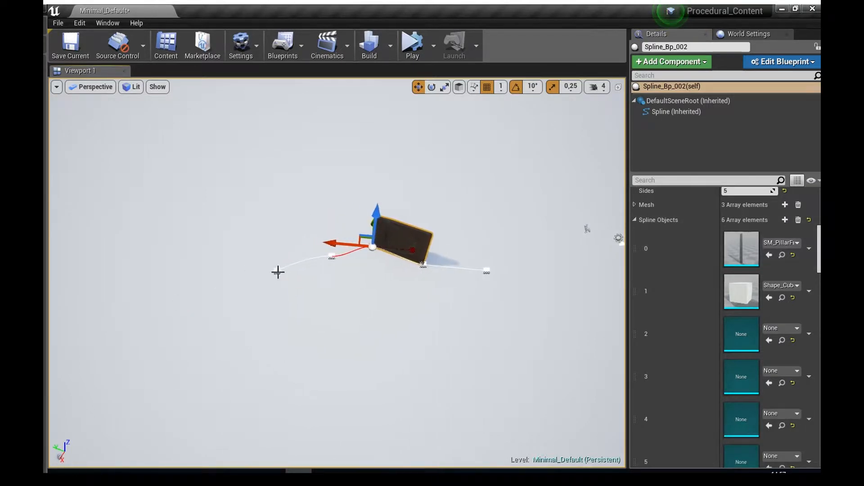
{"action": "left_click_drag", "start_coordinate": [246, 276], "coordinate": [321, 298]}
{"action": "key", "text": "e"}
{"action": "key", "text": "w"}
{"action": "left_click_drag", "start_coordinate": [312, 268], "coordinate": [245, 296]}
- Select the spline's middle point, then move and rotate it to bend the curve further
{"action": "left_click", "coordinate": [373, 248]}
{"action": "right_click_drag", "start_coordinate": [373, 249], "coordinate": [408, 248]}
{"action": "left_click_drag", "start_coordinate": [380, 233], "coordinate": [297, 243]}
{"action": "key", "text": "e"}
{"action": "mouse_move", "coordinate": [324, 285]}
{"action": "left_mouse_down"}
{"action": "mouse_move", "coordinate": [315, 290]}
{"action": "mouse_move", "coordinate": [329, 291]}
{"action": "left_mouse_up"}
{"action": "key", "text": "w"}
{"action": "left_click_drag", "start_coordinate": [324, 245], "coordinate": [343, 234]}
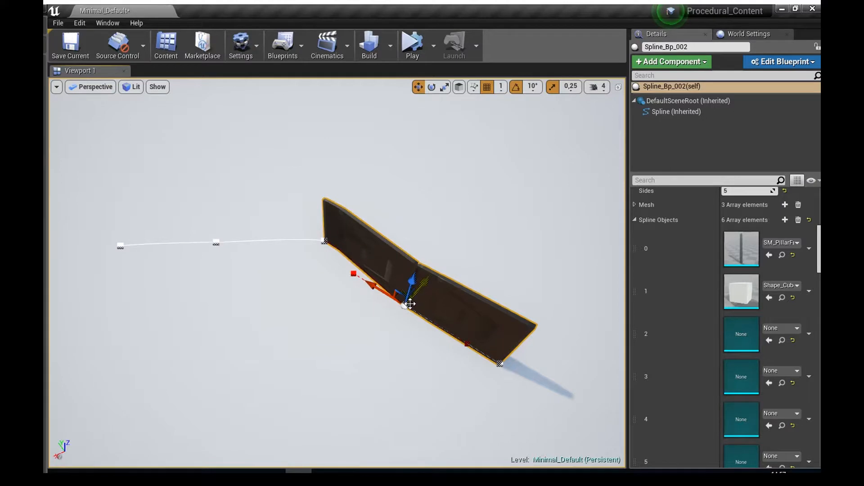
- Shift the spline point next to the end point sideways to form a corner in the curve
{"action": "left_click_drag", "start_coordinate": [410, 304], "coordinate": [460, 263]}
{"action": "right_click_drag", "start_coordinate": [460, 263], "coordinate": [477, 234]}
{"action": "right_click_drag", "start_coordinate": [337, 303], "coordinate": [358, 320]}
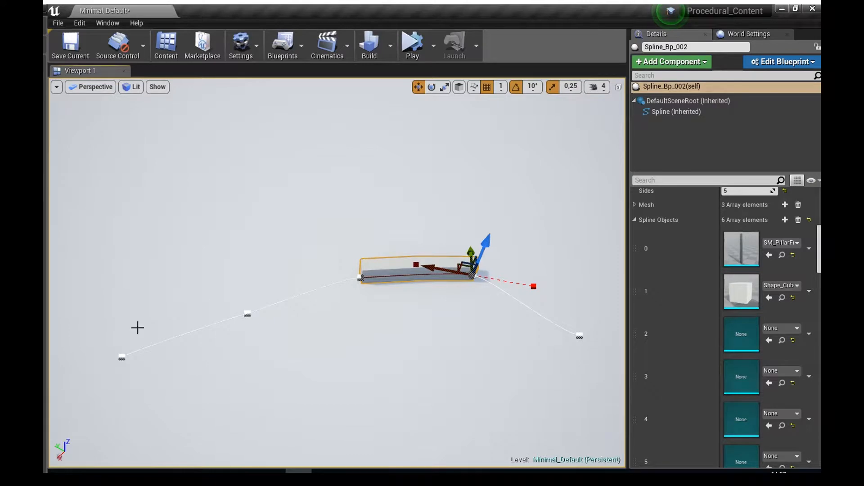
{"action": "right_click_drag", "start_coordinate": [418, 266], "coordinate": [461, 279]}
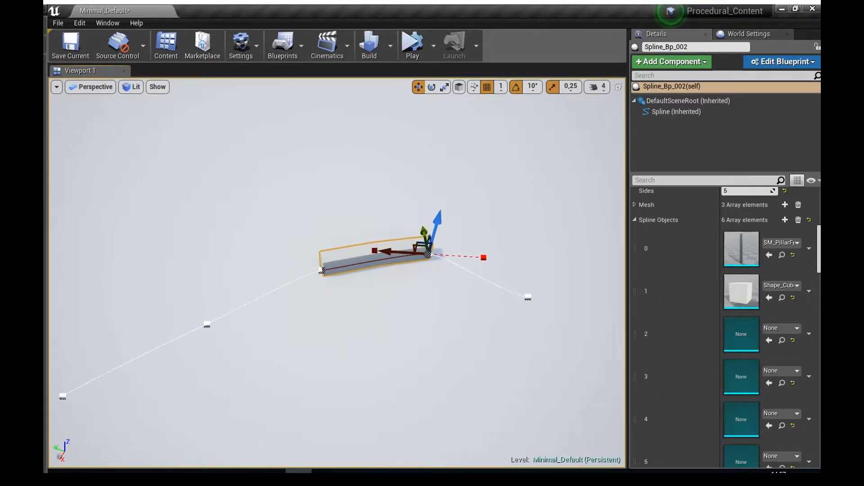
- Replace the Spline Objects list with a single element that uses the Pillar_50x5 mesh
{"action": "left_click", "coordinate": [798, 219]}
{"action": "left_click", "coordinate": [785, 219]}
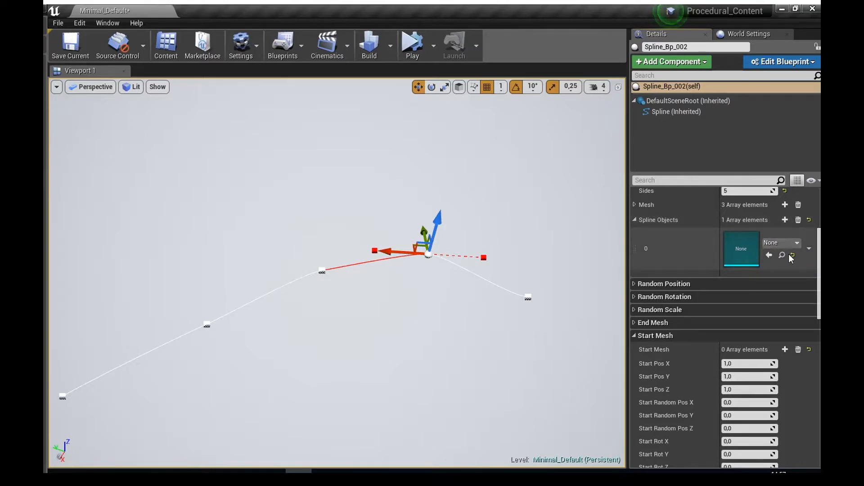
{"action": "left_click", "coordinate": [728, 178]}
{"action": "mouse_move", "coordinate": [518, 228]}
{"action": "right_mouse_down"}
{"action": "mouse_move", "coordinate": [501, 228]}
{"action": "mouse_move", "coordinate": [522, 233]}
{"action": "right_mouse_up"}
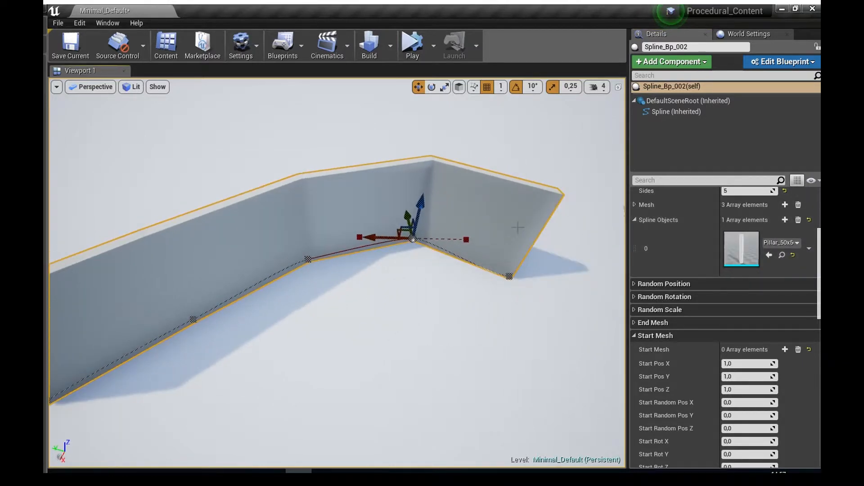
- Collapse the Start Mesh settings and expand the Random Position, Random Rotation and Random Scale settings
{"action": "scroll", "coordinate": [726, 257], "scroll_direction": "down", "scroll_amount": 4}
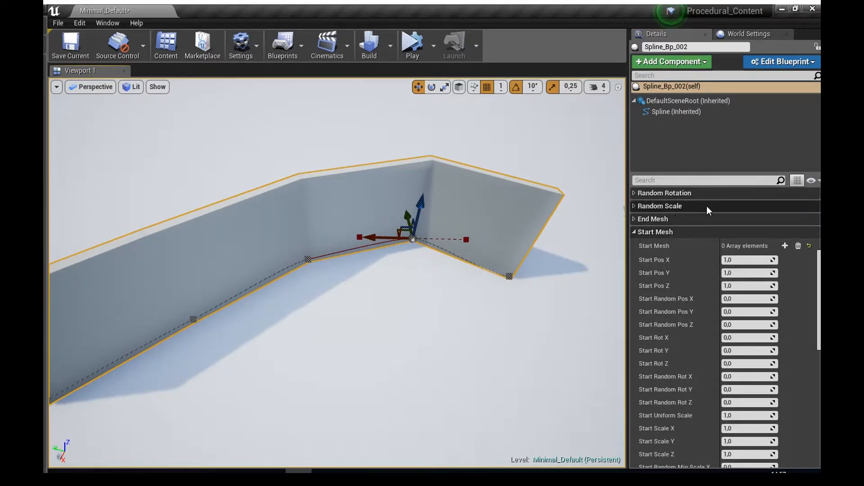
{"action": "left_click", "coordinate": [653, 232]}
{"action": "scroll", "coordinate": [664, 231], "scroll_direction": "up", "scroll_amount": 3}
{"action": "left_click", "coordinate": [694, 246]}
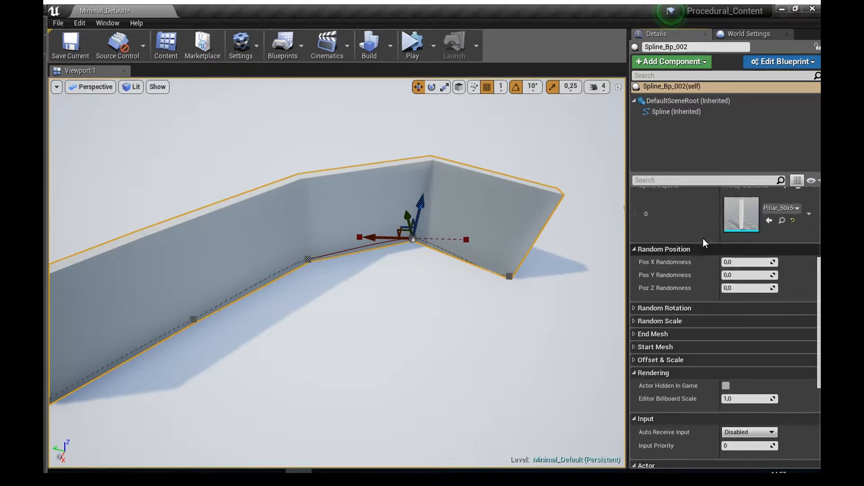
{"action": "left_click", "coordinate": [696, 308]}
{"action": "left_click", "coordinate": [674, 367]}
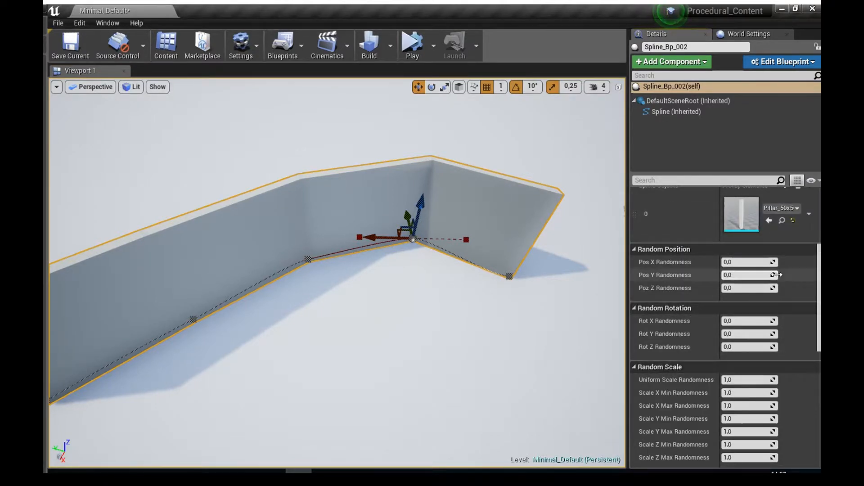
{"action": "scroll", "coordinate": [756, 283], "scroll_direction": "down", "scroll_amount": 3}
{"action": "scroll", "coordinate": [739, 234], "scroll_direction": "up", "scroll_amount": 2}
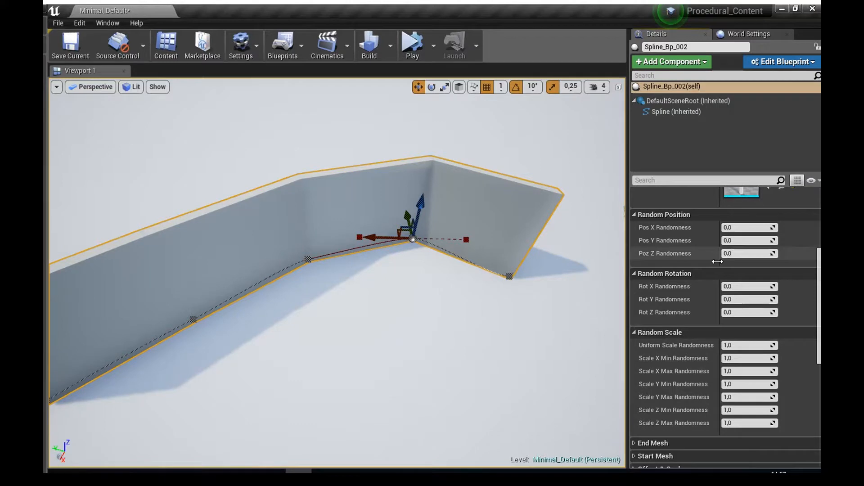
{"action": "scroll", "coordinate": [702, 277], "scroll_direction": "up", "scroll_amount": 6}
{"action": "scroll", "coordinate": [701, 278], "scroll_direction": "up", "scroll_amount": 2}
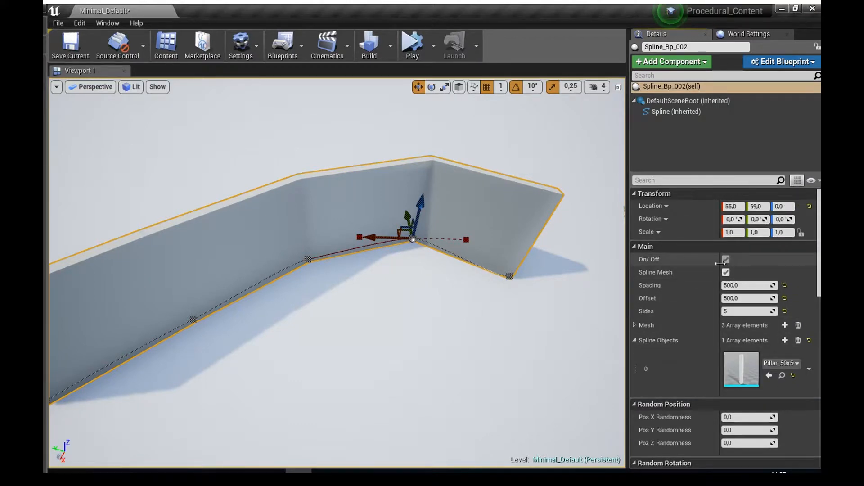
{"action": "right_click_drag", "start_coordinate": [471, 233], "coordinate": [470, 239]}
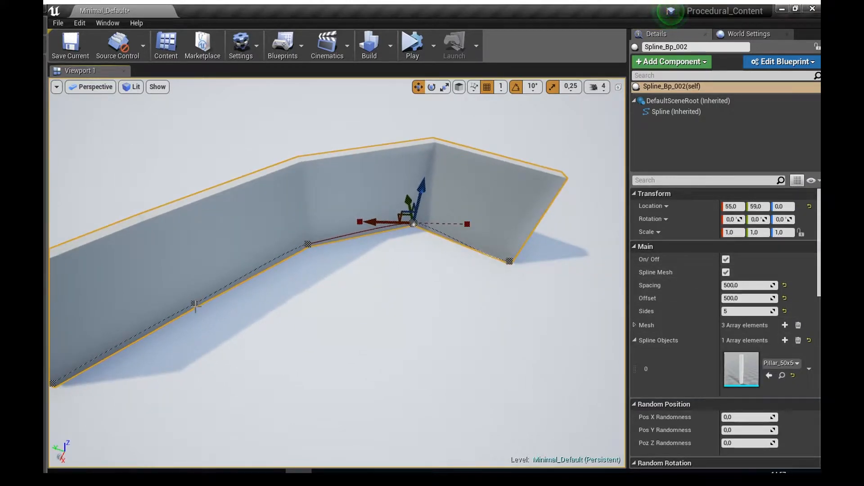
- Set Pos X Randomness to 150 and view the offset wall segments from another angle
{"action": "scroll", "coordinate": [747, 279], "scroll_direction": "down", "scroll_amount": 8}
{"action": "left_click", "coordinate": [753, 227]}
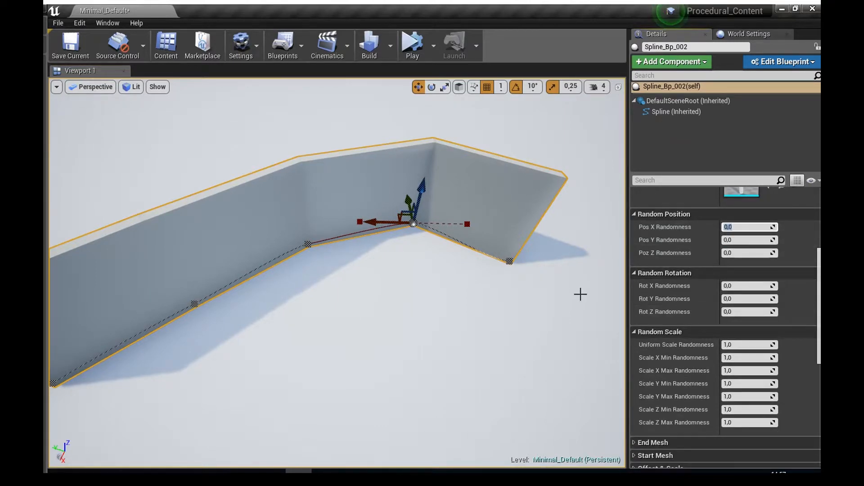
{"action": "type", "text": "150"}
{"action": "key", "text": "Return"}
{"action": "left_click_drag", "start_coordinate": [343, 185], "coordinate": [562, 206], "text": "alt"}
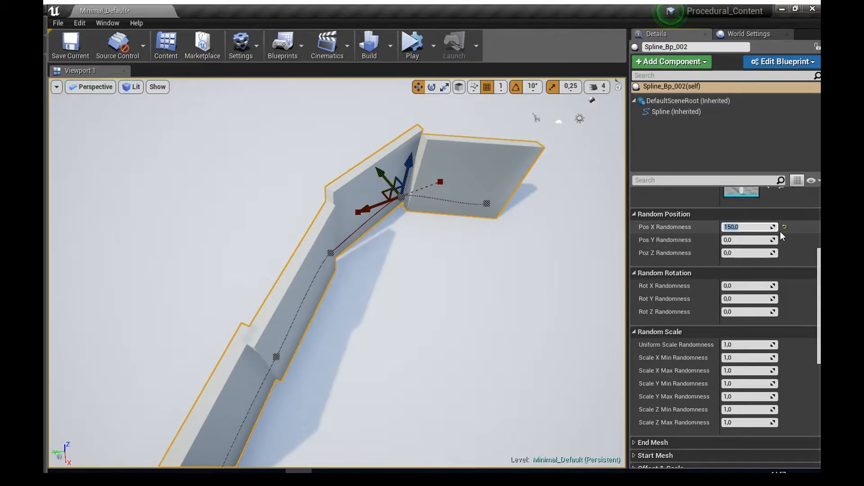
- Try Pos X Randomness at 500, then reset it to 0
{"action": "type", "text": "500"}
{"action": "key", "text": "Return"}
{"action": "right_click_drag", "start_coordinate": [534, 233], "coordinate": [479, 252]}
{"action": "left_click", "coordinate": [748, 227]}
{"action": "type", "text": "0"}
{"action": "key", "text": "Return"}
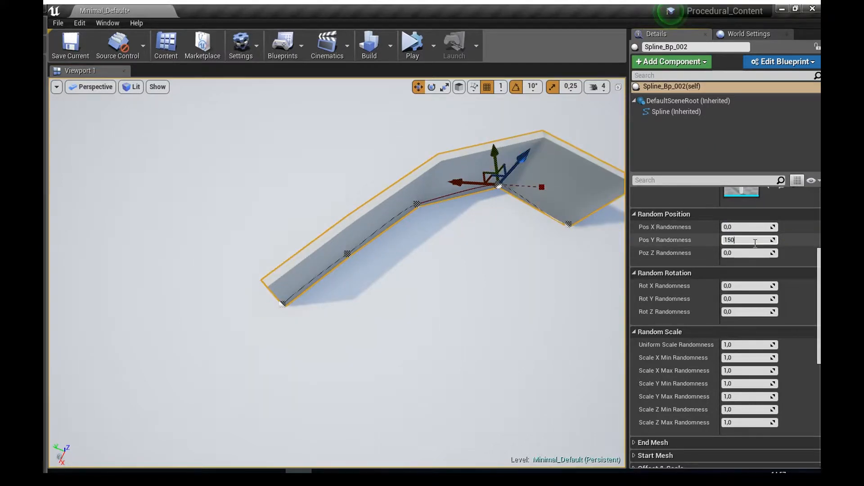
- Try Pos Y Randomness at 150 and 15000, then reset it to 0
{"action": "key", "text": "Return"}
{"action": "right_click_drag", "start_coordinate": [518, 243], "coordinate": [500, 212]}
{"action": "left_click", "coordinate": [759, 240]}
{"action": "type", "text": "00,0"}
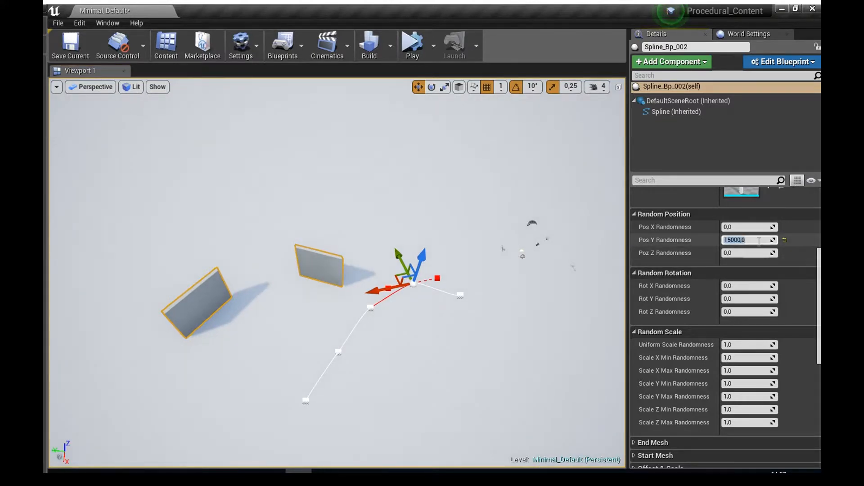
{"action": "key", "text": "Return"}
{"action": "right_click_drag", "start_coordinate": [415, 279], "coordinate": [455, 270]}
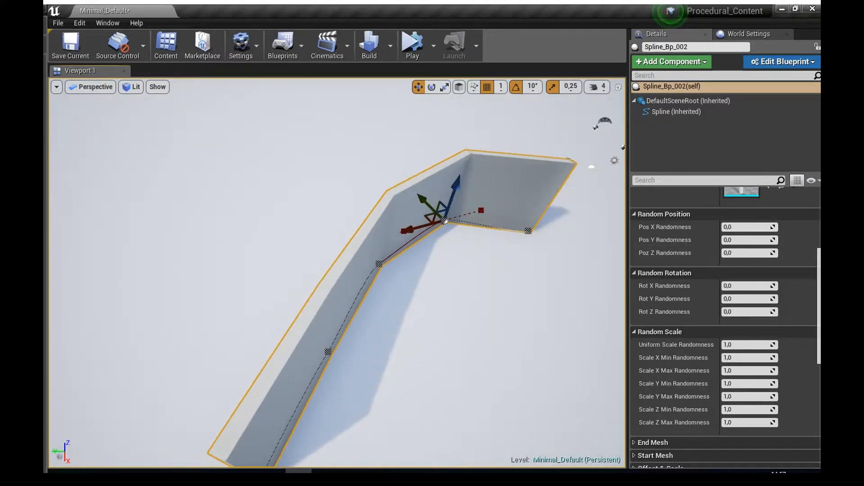
- Select the spline's middle point and rotate it slightly to adjust its tangent
{"action": "left_click", "coordinate": [379, 265]}
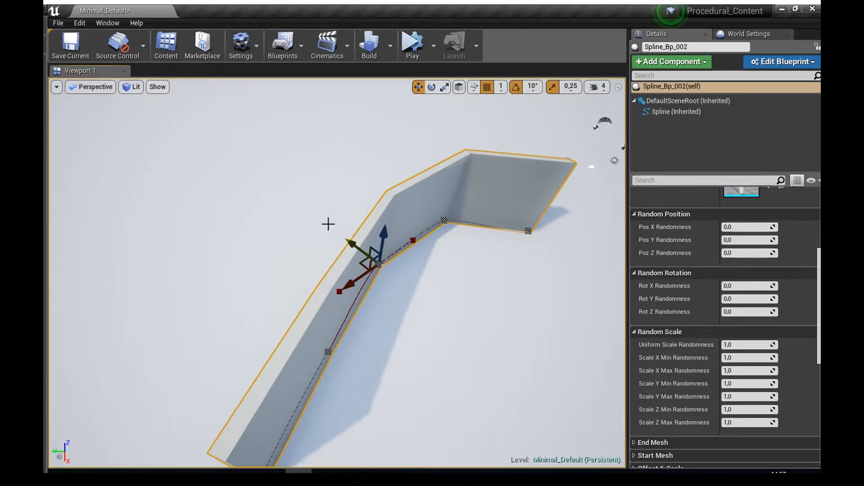
{"action": "key", "text": "e"}
{"action": "left_click_drag", "start_coordinate": [383, 313], "coordinate": [401, 313]}
{"action": "key", "text": "w"}
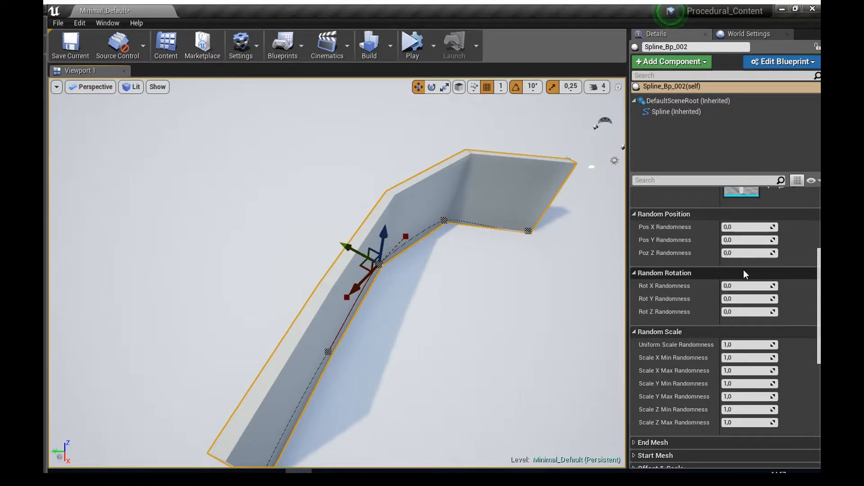
- Try Rot X Randomness at 90, then reset it to 0
{"action": "left_click", "coordinate": [734, 286]}
{"action": "type", "text": "90"}
{"action": "key", "text": "Return"}
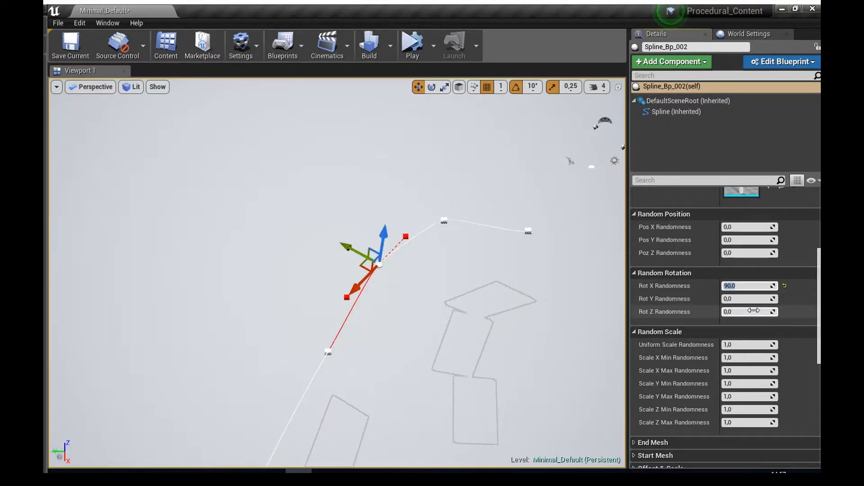
{"action": "type", "text": "0"}
{"action": "key", "text": "Return"}
- Try Rot Y Randomness at 90 and 150, then reset it to 0
{"action": "type", "text": "90"}
{"action": "key", "text": "Return"}
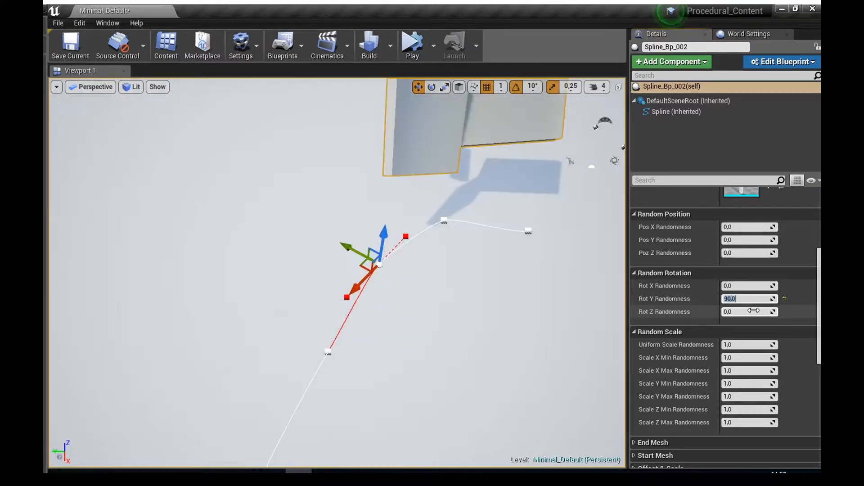
{"action": "mouse_move", "coordinate": [523, 255]}
{"action": "right_mouse_down"}
{"action": "mouse_move", "coordinate": [504, 228]}
{"action": "mouse_move", "coordinate": [529, 255]}
{"action": "right_mouse_up"}
{"action": "left_click", "coordinate": [751, 299]}
{"action": "type", "text": "150"}
{"action": "key", "text": "Return"}
{"action": "type", "text": "0"}
{"action": "key", "text": "Return"}
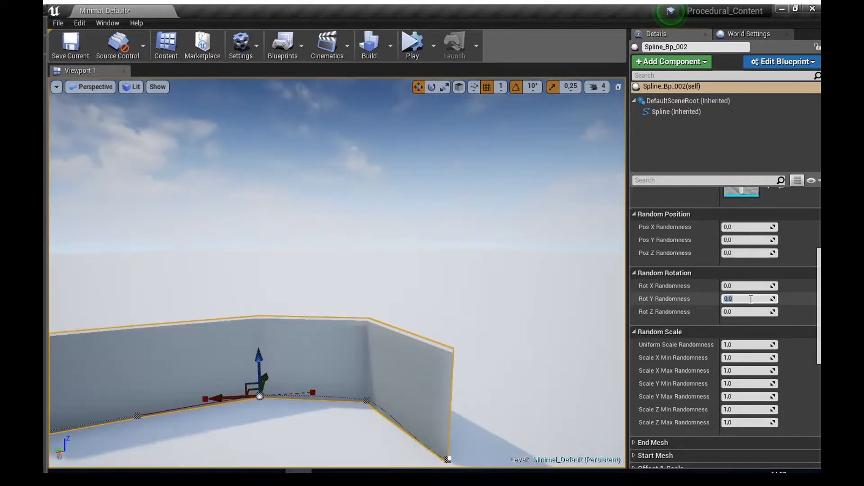
{"action": "right_click_drag", "start_coordinate": [593, 318], "coordinate": [583, 297]}
{"action": "right_click_drag", "start_coordinate": [407, 372], "coordinate": [423, 356]}
{"action": "key", "text": "e"}
{"action": "left_click", "coordinate": [739, 312]}
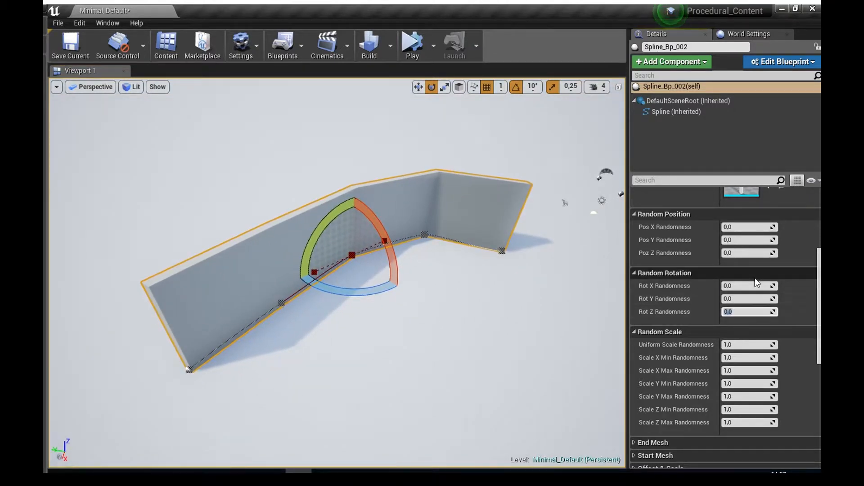
{"action": "scroll", "coordinate": [747, 277], "scroll_direction": "up", "scroll_amount": 5}
{"action": "scroll", "coordinate": [712, 273], "scroll_direction": "down", "scroll_amount": 5}
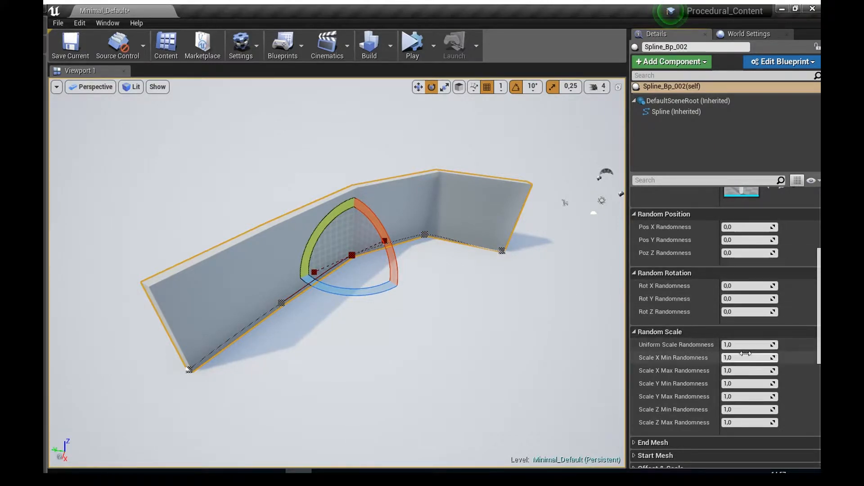
- Try Scale X Max Randomness at 2 and 0, then restore it to 1
{"action": "left_click", "coordinate": [743, 371]}
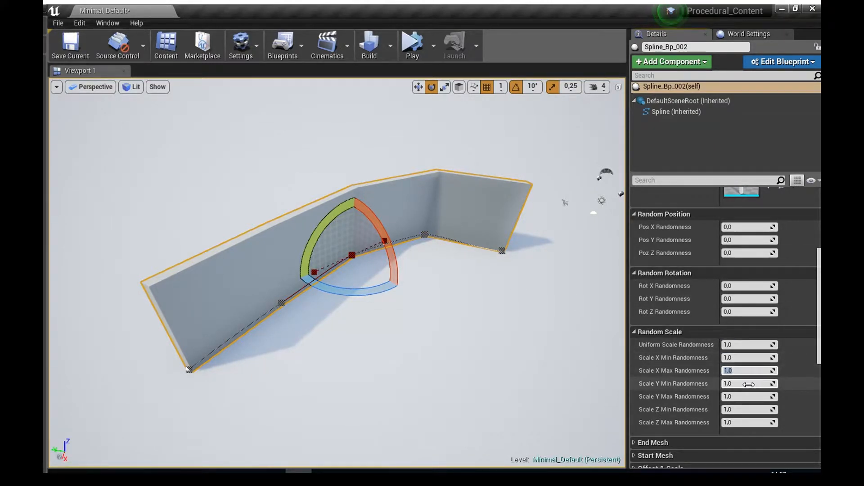
{"action": "type", "text": "2"}
{"action": "key", "text": "Return"}
{"action": "type", "text": "0"}
{"action": "key", "text": "Return"}
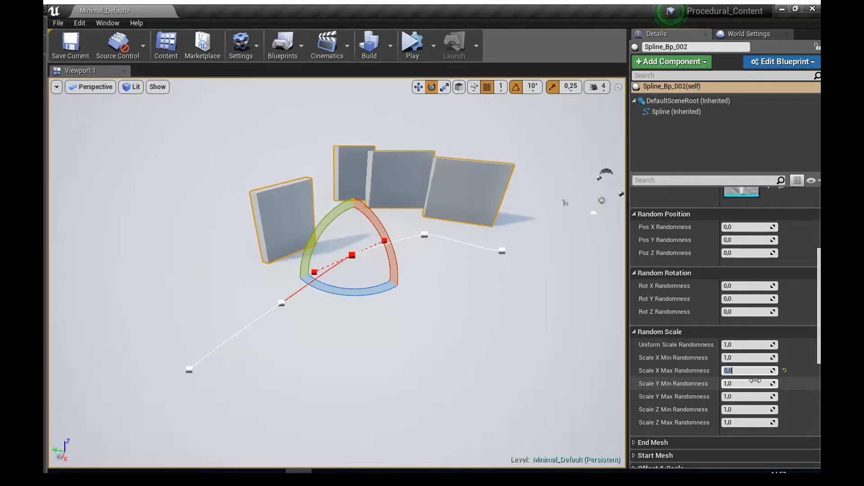
{"action": "type", "text": "1"}
{"action": "key", "text": "Return"}
{"action": "scroll", "coordinate": [703, 271], "scroll_direction": "up", "scroll_amount": 3}
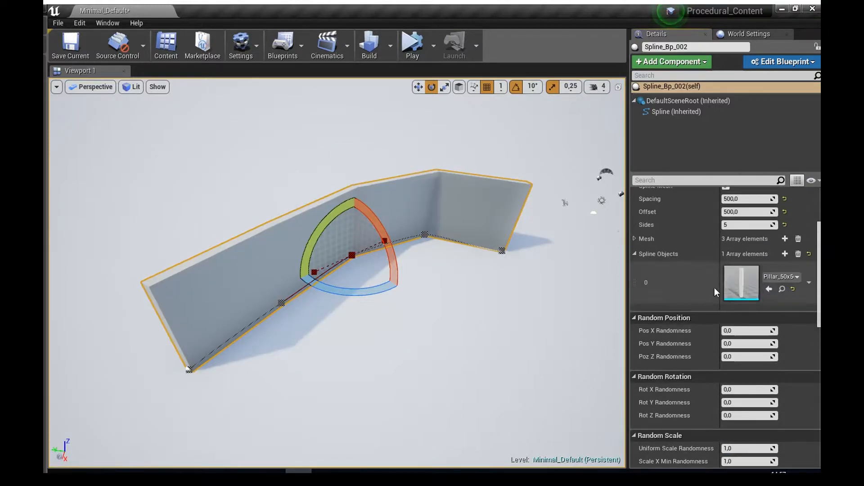
{"action": "scroll", "coordinate": [712, 270], "scroll_direction": "down", "scroll_amount": 2}
{"action": "scroll", "coordinate": [725, 217], "scroll_direction": "up", "scroll_amount": 5}
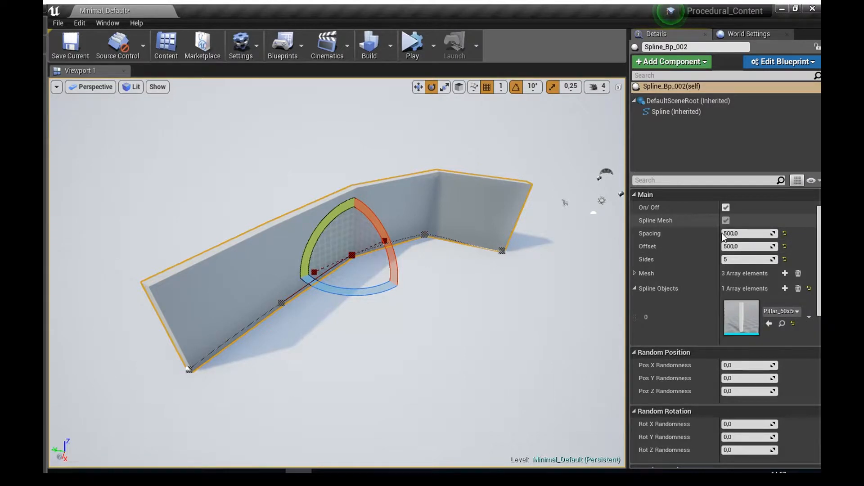
- Collapse the Random Position and Random Rotation categories and set Scale Z Max Randomness to 5
{"action": "scroll", "coordinate": [728, 252], "scroll_direction": "down", "scroll_amount": 6}
{"action": "scroll", "coordinate": [727, 289], "scroll_direction": "down", "scroll_amount": 3}
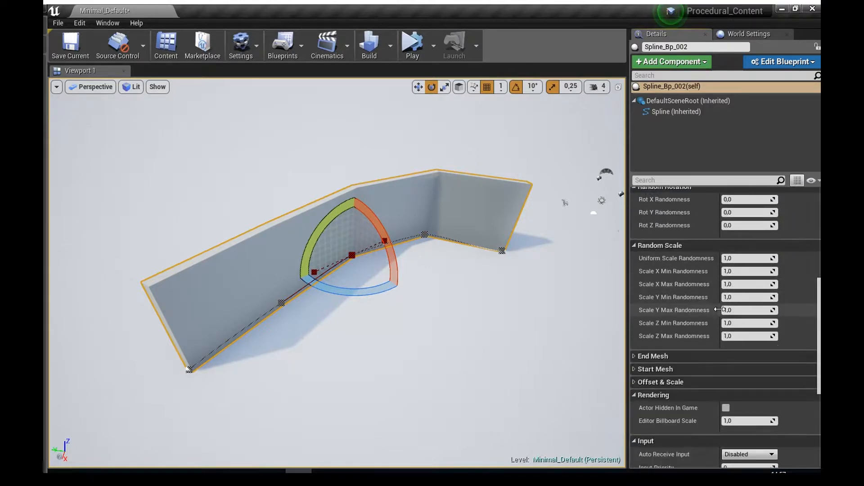
{"action": "left_click", "coordinate": [657, 246]}
{"action": "scroll", "coordinate": [661, 270], "scroll_direction": "up", "scroll_amount": 4}
{"action": "left_click", "coordinate": [666, 274]}
{"action": "left_click", "coordinate": [670, 216]}
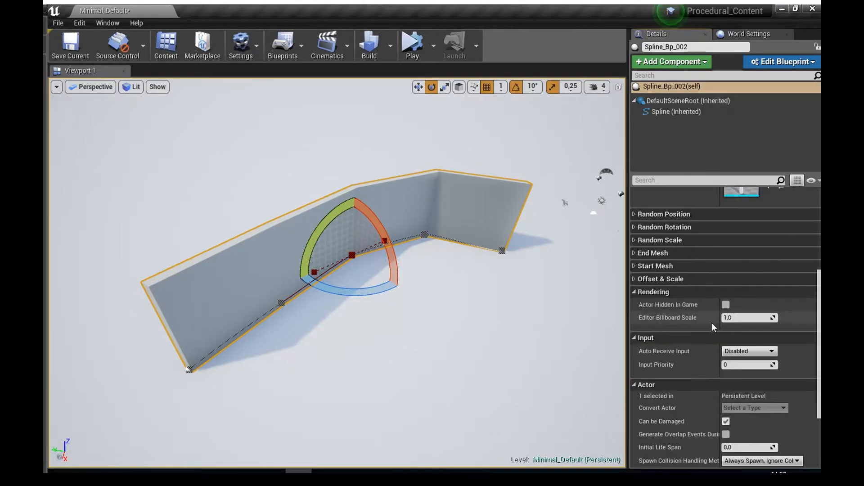
{"action": "left_click", "coordinate": [671, 243]}
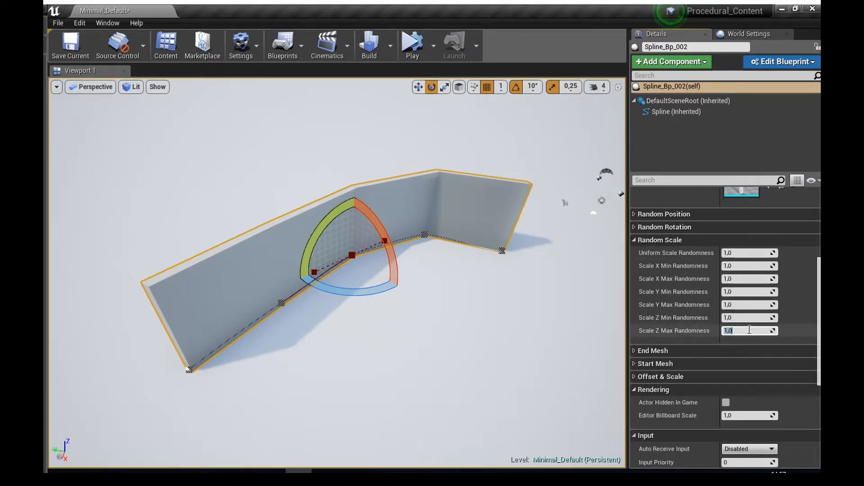
{"action": "type", "text": "5"}
{"action": "key", "text": "Return"}
- Try Scale Y Max Randomness at 5, then restore it to 1
{"action": "right_click_drag", "start_coordinate": [347, 299], "coordinate": [331, 266]}
{"action": "type", "text": "5"}
{"action": "key", "text": "Return"}
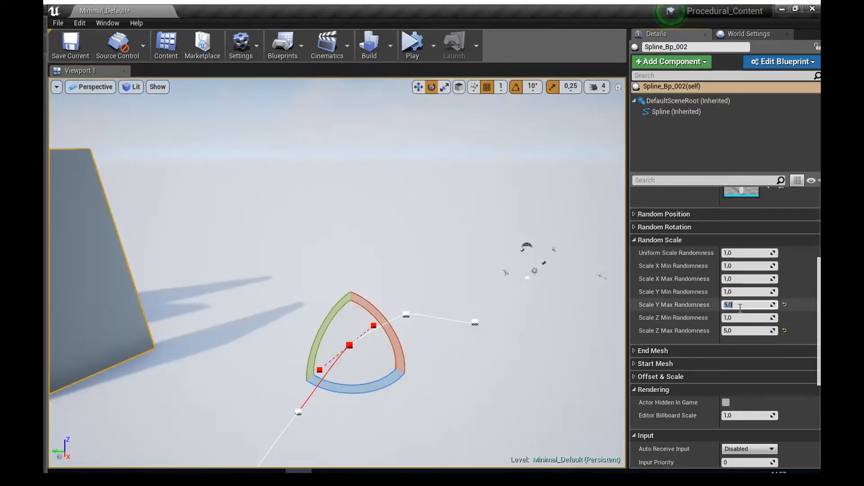
{"action": "mouse_move", "coordinate": [508, 289]}
{"action": "right_mouse_down"}
{"action": "mouse_move", "coordinate": [480, 297]}
{"action": "mouse_move", "coordinate": [508, 289]}
{"action": "right_mouse_up"}
{"action": "key", "text": "w"}
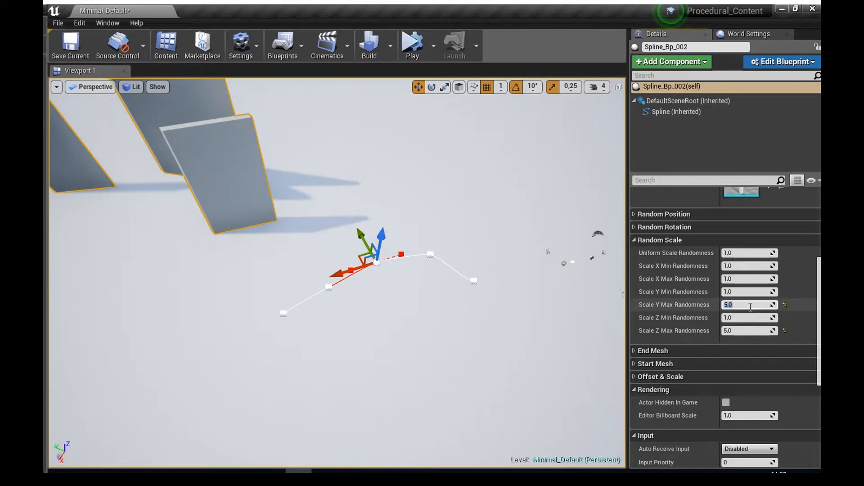
{"action": "type", "text": "1"}
{"action": "key", "text": "Return"}
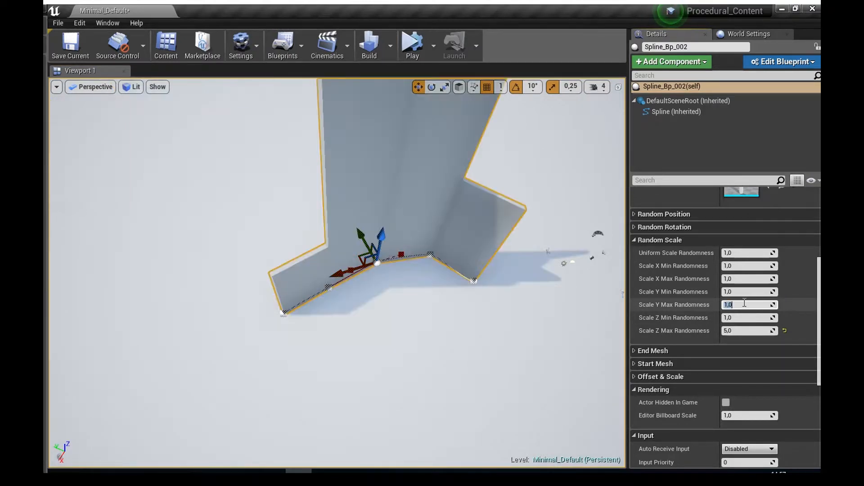
{"action": "right_click_drag", "start_coordinate": [478, 275], "coordinate": [516, 279]}
{"action": "scroll", "coordinate": [770, 272], "scroll_direction": "down", "scroll_amount": 4}
{"action": "scroll", "coordinate": [681, 282], "scroll_direction": "up", "scroll_amount": 4}
{"action": "left_click", "coordinate": [682, 240]}
{"action": "scroll", "coordinate": [677, 264], "scroll_direction": "down", "scroll_amount": 3}
{"action": "scroll", "coordinate": [685, 263], "scroll_direction": "up", "scroll_amount": 3}
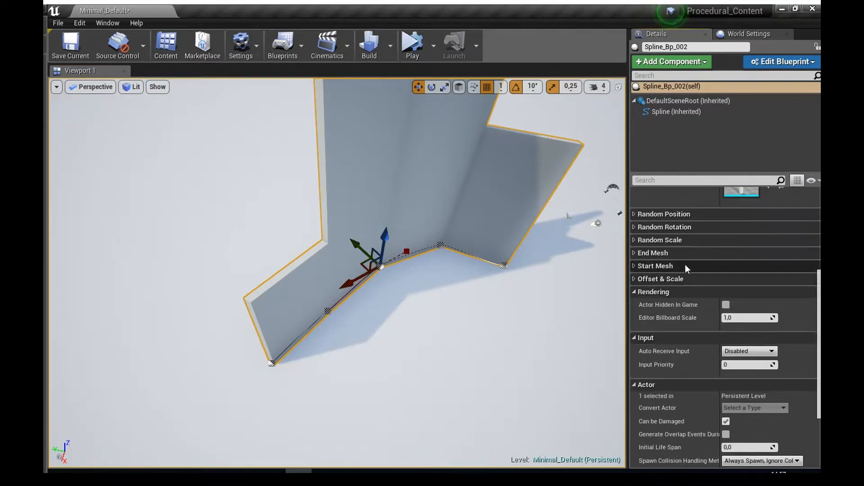
{"action": "left_click", "coordinate": [663, 266]}
{"action": "left_click", "coordinate": [671, 262]}
{"action": "right_click_drag", "start_coordinate": [328, 260], "coordinate": [347, 234]}
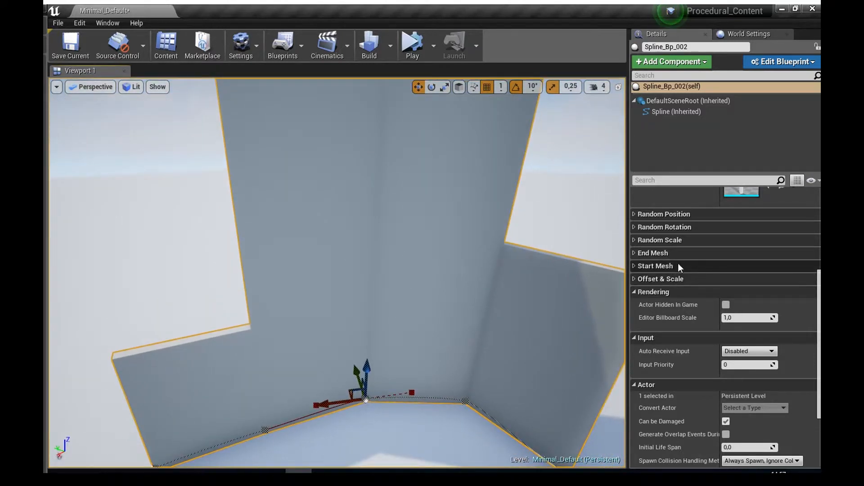
- Disable the Spline Mesh option so the spline uses the spaced rows of separate meshes
{"action": "scroll", "coordinate": [701, 280], "scroll_direction": "up", "scroll_amount": 5}
{"action": "scroll", "coordinate": [701, 280], "scroll_direction": "up", "scroll_amount": 3}
{"action": "left_click", "coordinate": [726, 273]}
{"action": "right_click_drag", "start_coordinate": [608, 262], "coordinate": [626, 281]}
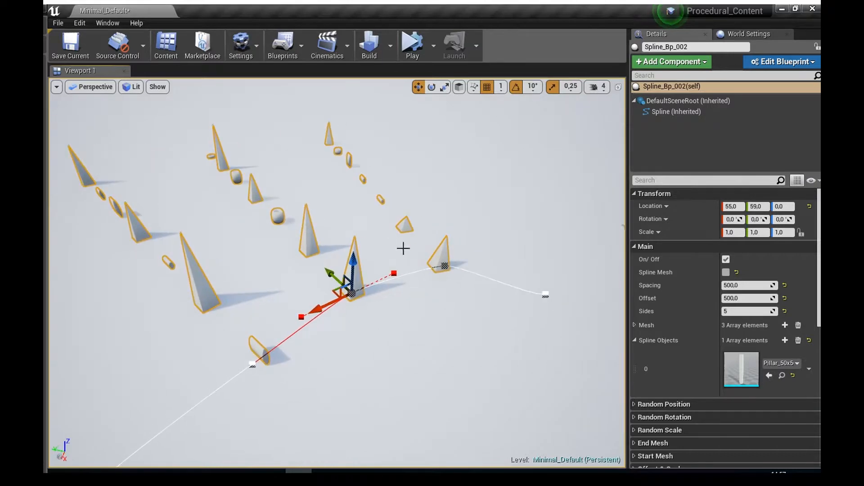
{"action": "right_click_drag", "start_coordinate": [313, 212], "coordinate": [353, 217]}
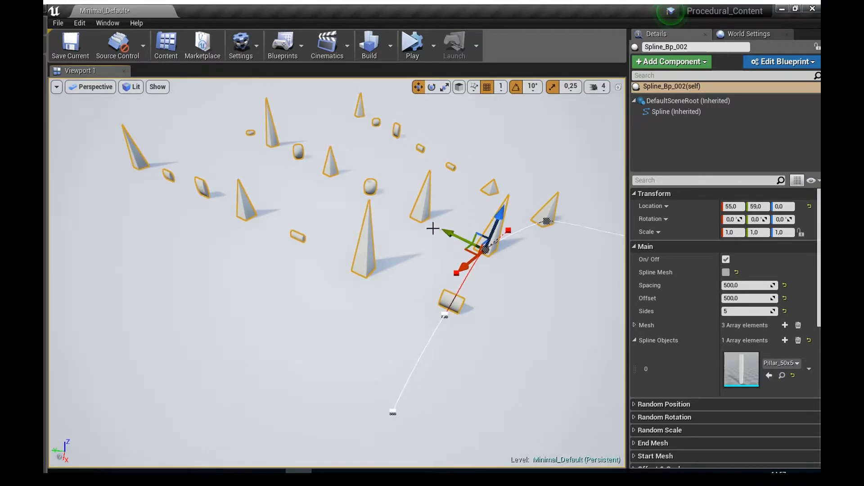
{"action": "right_click_drag", "start_coordinate": [437, 332], "coordinate": [450, 349]}
- Select the spline's second point and try scaling its tangent slightly
{"action": "left_click", "coordinate": [424, 276]}
{"action": "mouse_move", "coordinate": [407, 303]}
{"action": "left_mouse_down"}
{"action": "mouse_move", "coordinate": [396, 325]}
{"action": "mouse_move", "coordinate": [406, 302]}
{"action": "left_mouse_up"}
{"action": "right_click_drag", "start_coordinate": [407, 302], "coordinate": [361, 295]}
- Collapse the Spline Objects list and expand the Random Position, Random Rotation and Random Scale categories, leaving End Mesh collapsed
{"action": "scroll", "coordinate": [756, 277], "scroll_direction": "down", "scroll_amount": 3}
{"action": "left_click", "coordinate": [707, 300]}
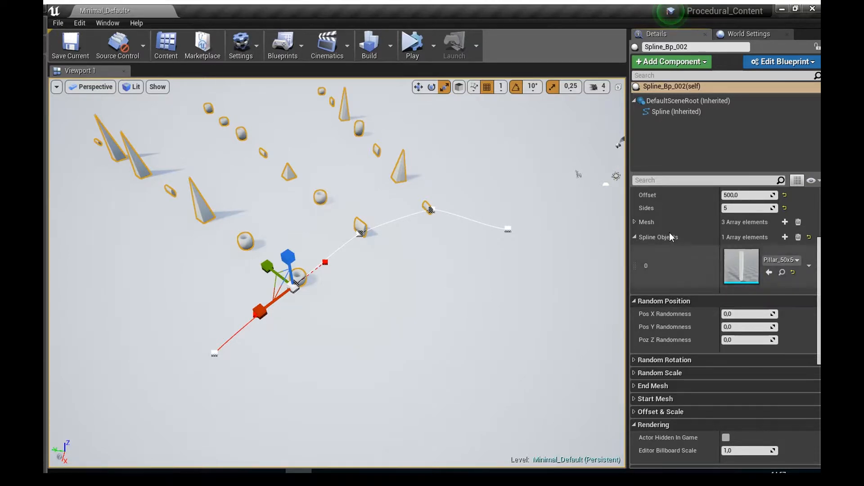
{"action": "left_click", "coordinate": [635, 237]}
{"action": "scroll", "coordinate": [705, 232], "scroll_direction": "up", "scroll_amount": 3}
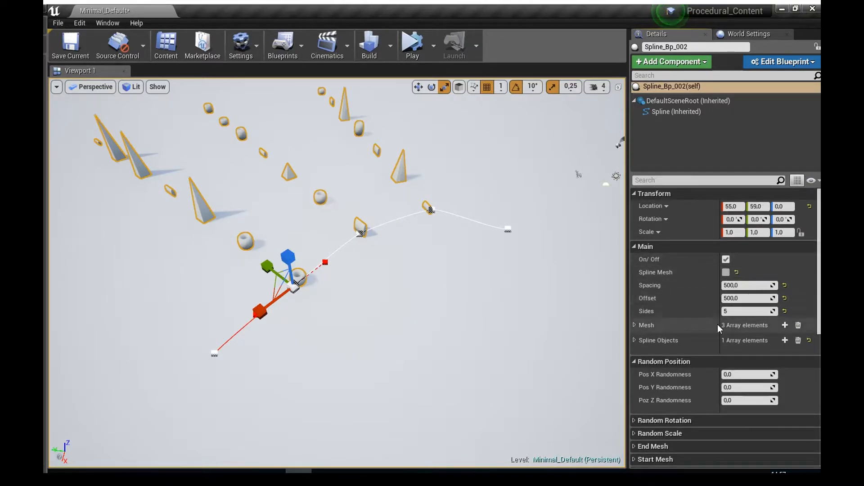
{"action": "scroll", "coordinate": [717, 312], "scroll_direction": "down", "scroll_amount": 3}
{"action": "left_click", "coordinate": [680, 332]}
{"action": "left_click", "coordinate": [678, 392]}
{"action": "scroll", "coordinate": [752, 256], "scroll_direction": "down", "scroll_amount": 4}
{"action": "left_click", "coordinate": [685, 433]}
{"action": "scroll", "coordinate": [753, 364], "scroll_direction": "down", "scroll_amount": 5}
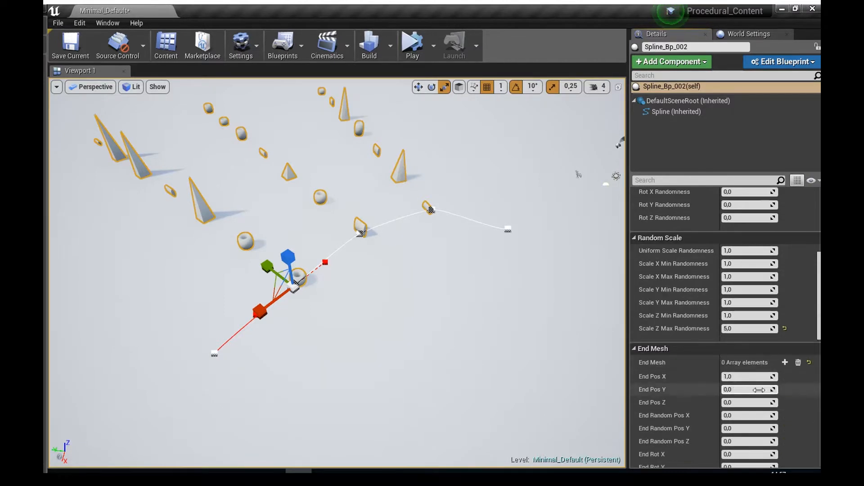
{"action": "scroll", "coordinate": [736, 362], "scroll_direction": "up", "scroll_amount": 3}
{"action": "left_click", "coordinate": [639, 417]}
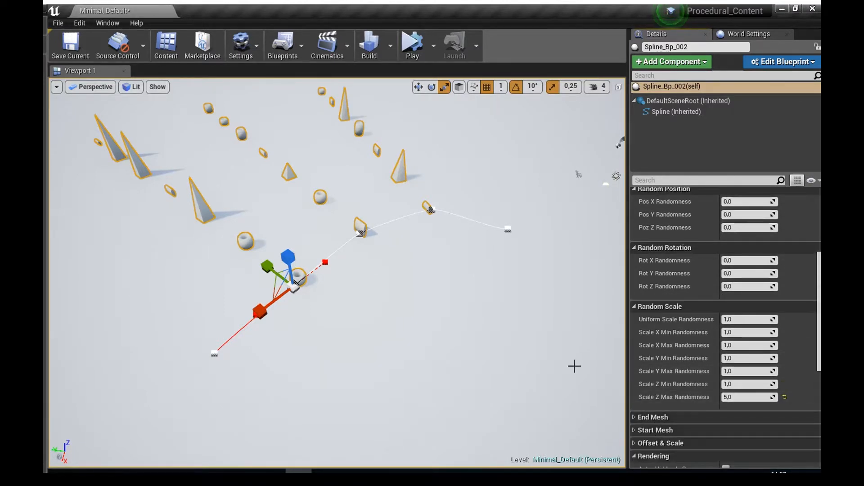
- Undo the last change and delete inner points of the spline to simplify its path
{"action": "right_click_drag", "start_coordinate": [452, 285], "coordinate": [434, 286]}
{"action": "scroll", "coordinate": [728, 295], "scroll_direction": "up", "scroll_amount": 6}
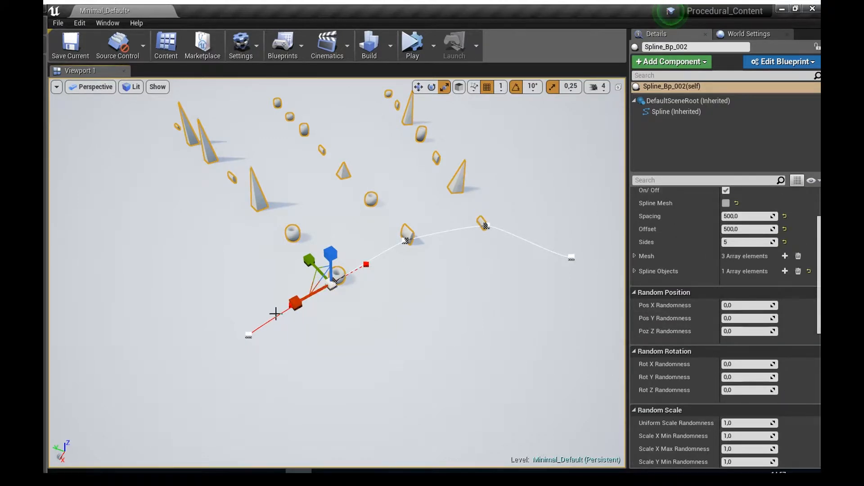
{"action": "key", "text": "ctrl+z"}
{"action": "left_click", "coordinate": [332, 284]}
{"action": "key", "text": "Delete"}
{"action": "left_click", "coordinate": [406, 240]}
{"action": "key", "text": "Delete"}
{"action": "left_click", "coordinate": [488, 224]}
{"action": "key", "text": "Delete"}
- Move the selected spline point far outward to lengthen the mesh rows
{"action": "left_click_drag", "start_coordinate": [546, 257], "coordinate": [27, 329]}
{"action": "right_click_drag", "start_coordinate": [353, 283], "coordinate": [243, 284]}
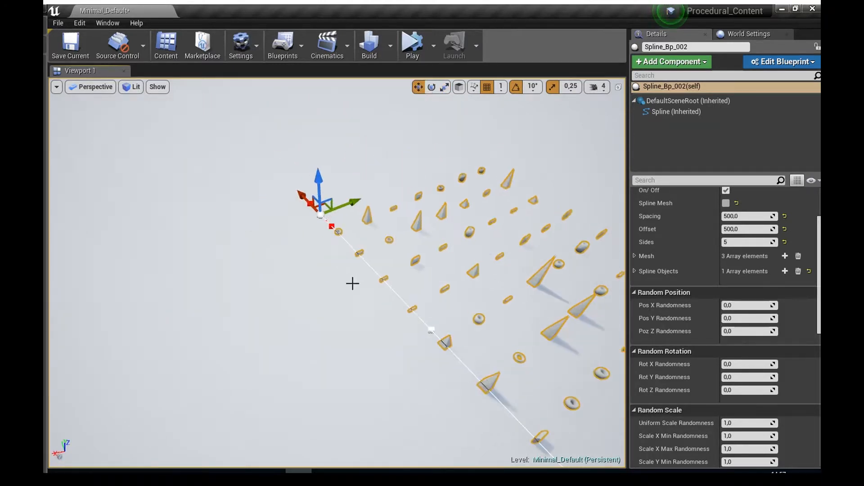
{"action": "left_click_drag", "start_coordinate": [362, 203], "coordinate": [246, 232]}
- Rotate the middle spline point and scale up its tangent so the spline bends in a wide curve
{"action": "key", "text": "e"}
{"action": "key", "text": "r"}
{"action": "left_click_drag", "start_coordinate": [417, 317], "coordinate": [382, 280]}
{"action": "key", "text": "e"}
{"action": "left_click_drag", "start_coordinate": [476, 379], "coordinate": [517, 390]}
{"action": "left_click_drag", "start_coordinate": [404, 345], "coordinate": [482, 345], "text": "alt"}
{"action": "key", "text": "r"}
{"action": "left_click_drag", "start_coordinate": [320, 314], "coordinate": [350, 320]}
{"action": "key", "text": "w"}
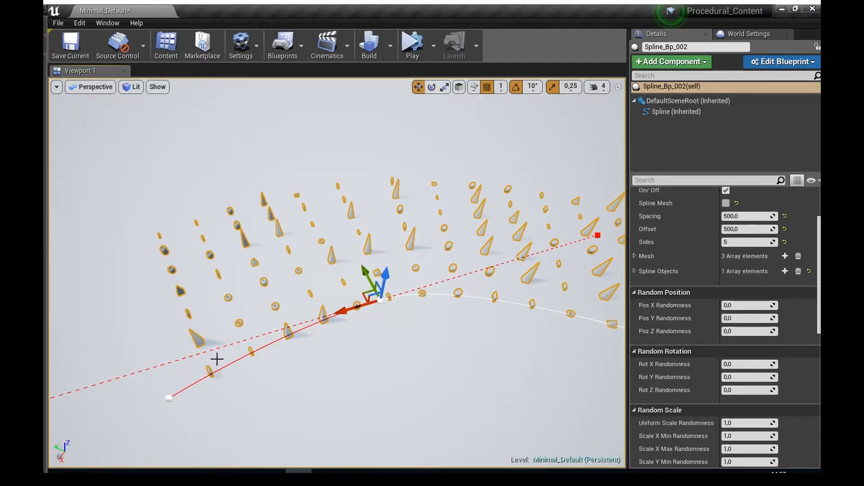
- Move the near end point of the spline further outward and select the middle point again
{"action": "left_click", "coordinate": [168, 400]}
{"action": "left_click_drag", "start_coordinate": [152, 358], "coordinate": [119, 378]}
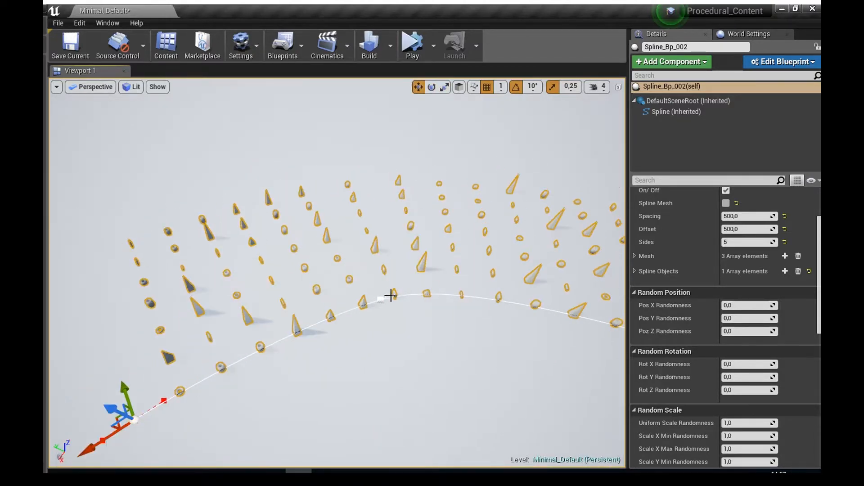
{"action": "left_click", "coordinate": [380, 301]}
{"action": "right_click_drag", "start_coordinate": [342, 311], "coordinate": [451, 275]}
- Replace the three Mesh array elements with a Pillar_50x5 pillar, the cube shape and the quad pyramid shape
{"action": "scroll", "coordinate": [734, 327], "scroll_direction": "down", "scroll_amount": 5}
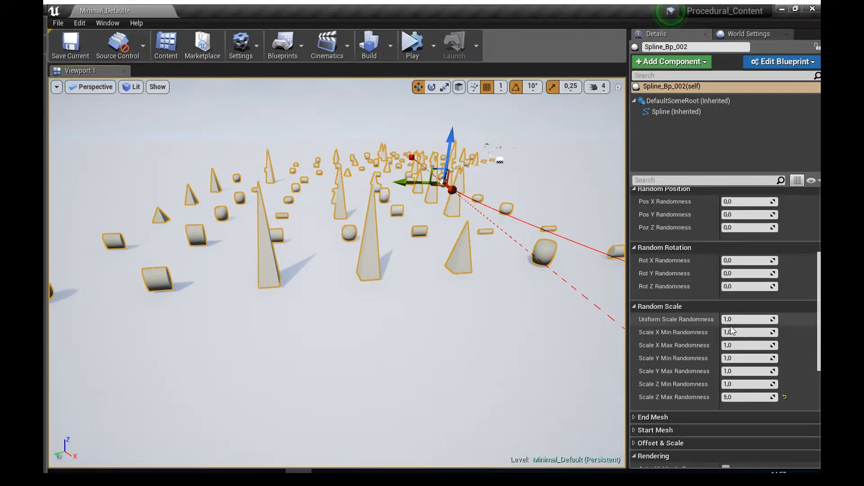
{"action": "scroll", "coordinate": [731, 291], "scroll_direction": "down", "scroll_amount": 5}
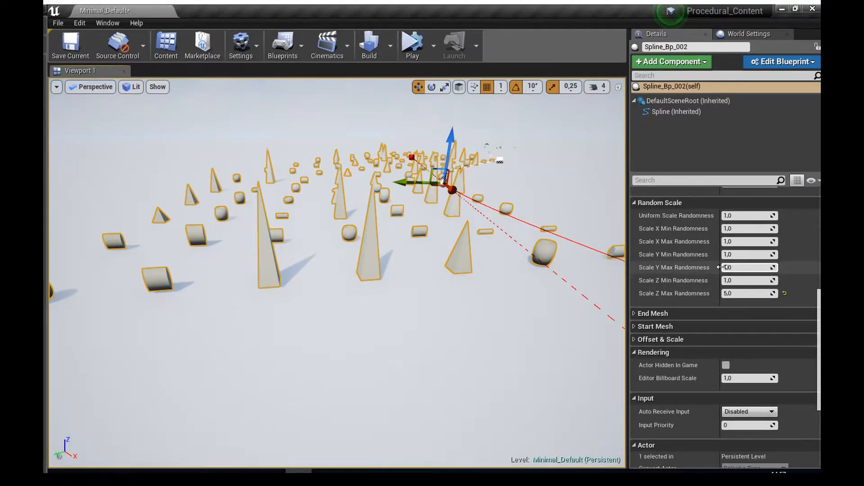
{"action": "scroll", "coordinate": [743, 297], "scroll_direction": "up", "scroll_amount": 10}
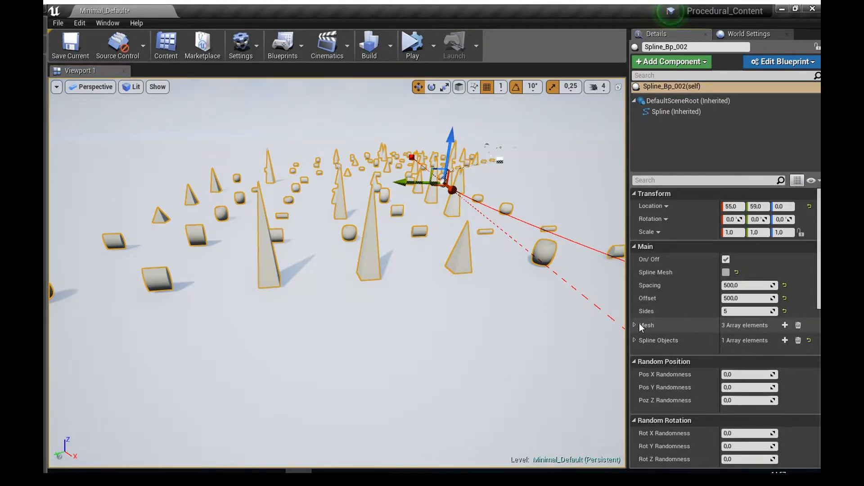
{"action": "left_click", "coordinate": [639, 325]}
{"action": "scroll", "coordinate": [774, 366], "scroll_direction": "down", "scroll_amount": 2}
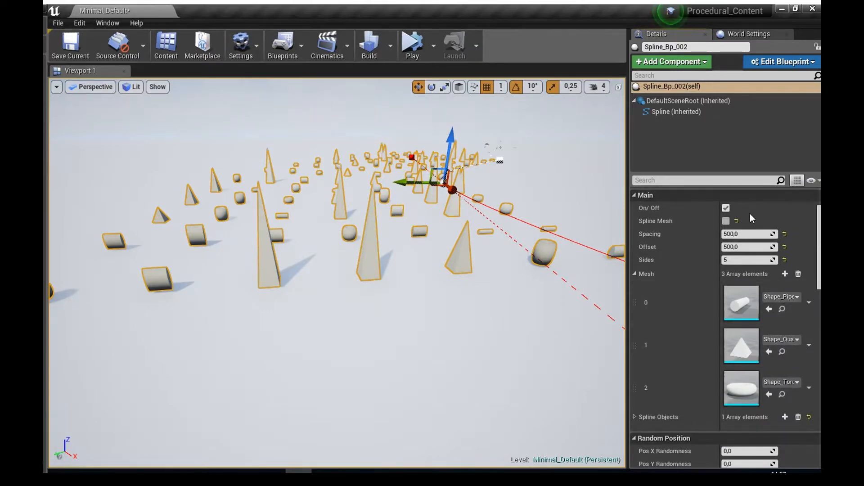
{"action": "left_click", "coordinate": [731, 151]}
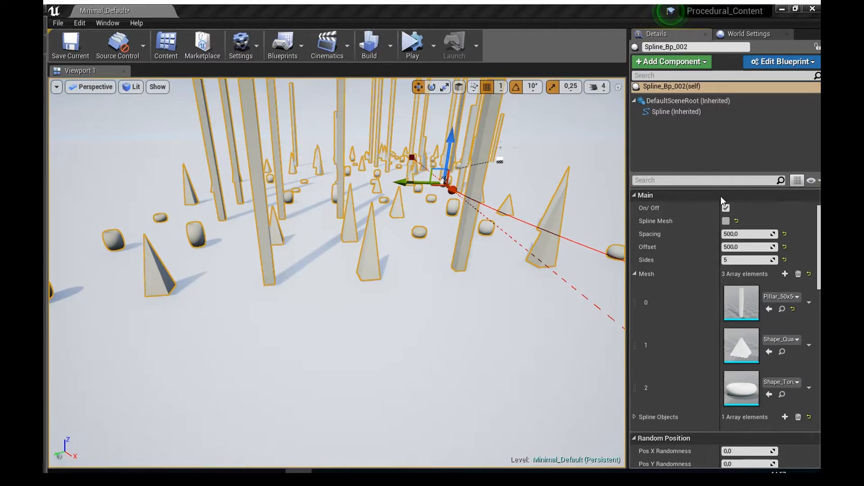
{"action": "left_click", "coordinate": [769, 352]}
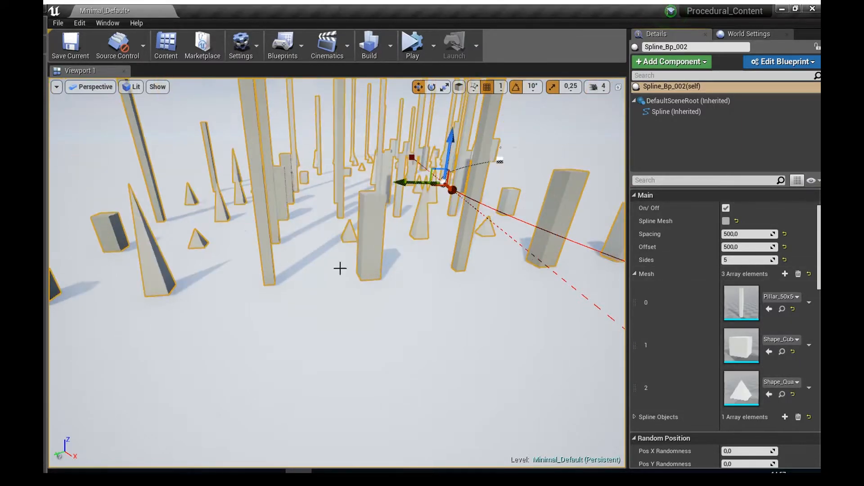
- Try an Offset of 250 between the mesh rows, then set it to 350
{"action": "right_click_drag", "start_coordinate": [340, 268], "coordinate": [292, 270]}
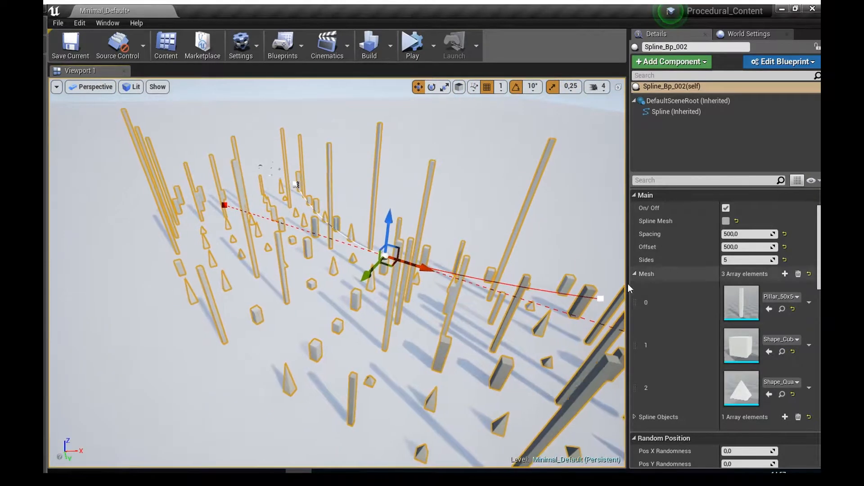
{"action": "scroll", "coordinate": [743, 241], "scroll_direction": "down", "scroll_amount": 1}
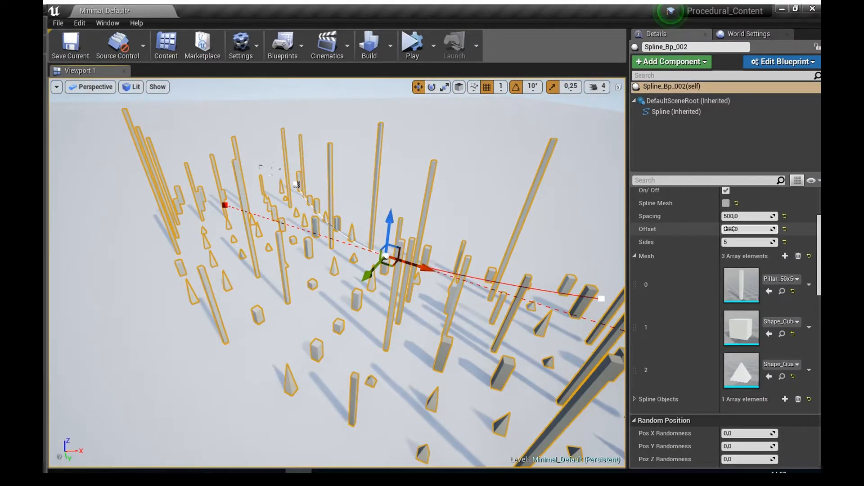
{"action": "left_click", "coordinate": [729, 228]}
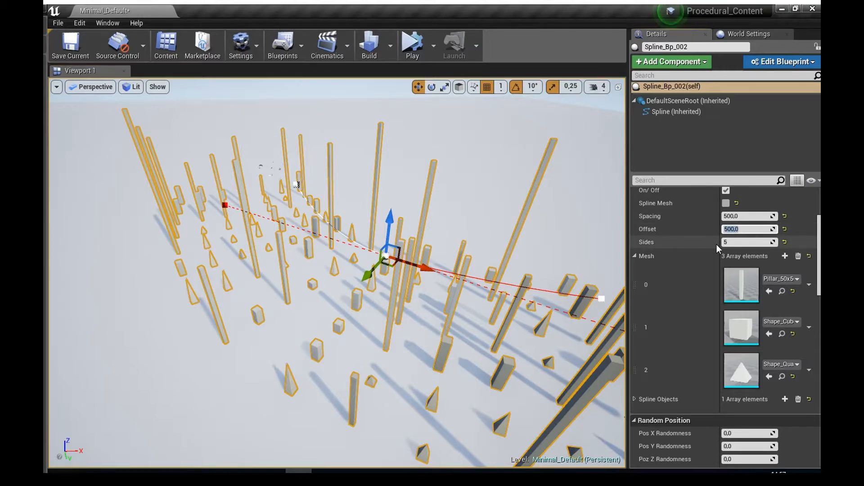
{"action": "type", "text": "250"}
{"action": "key", "text": "Return"}
{"action": "right_click_drag", "start_coordinate": [532, 279], "coordinate": [424, 270]}
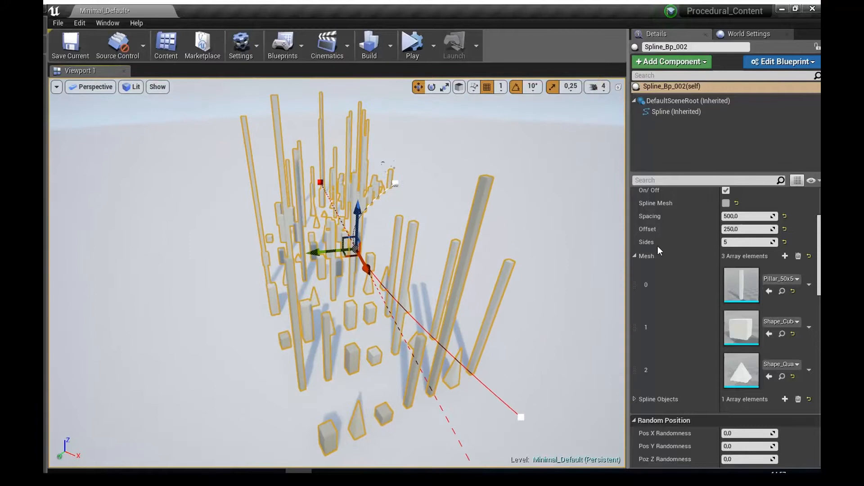
{"action": "left_click", "coordinate": [749, 230]}
{"action": "type", "text": "350"}
{"action": "key", "text": "Return"}
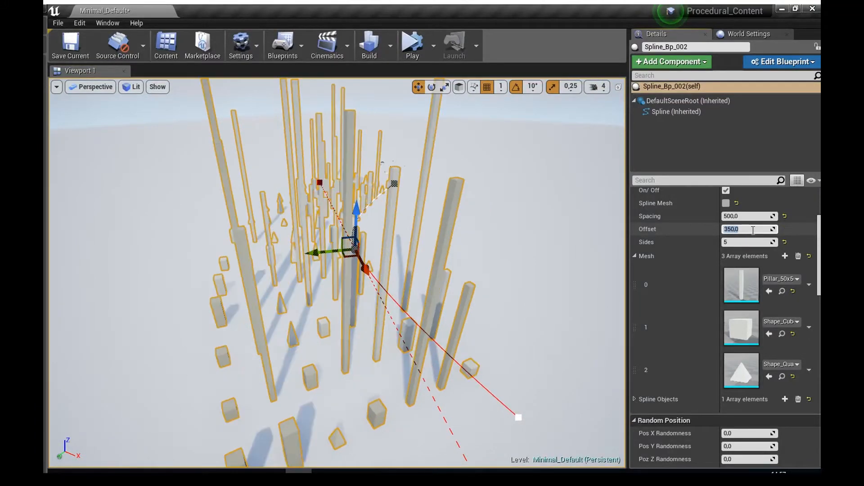
- Try Pos X Randomness at 500 and inspect the scattered meshes along the spline
{"action": "scroll", "coordinate": [749, 252], "scroll_direction": "down", "scroll_amount": 5}
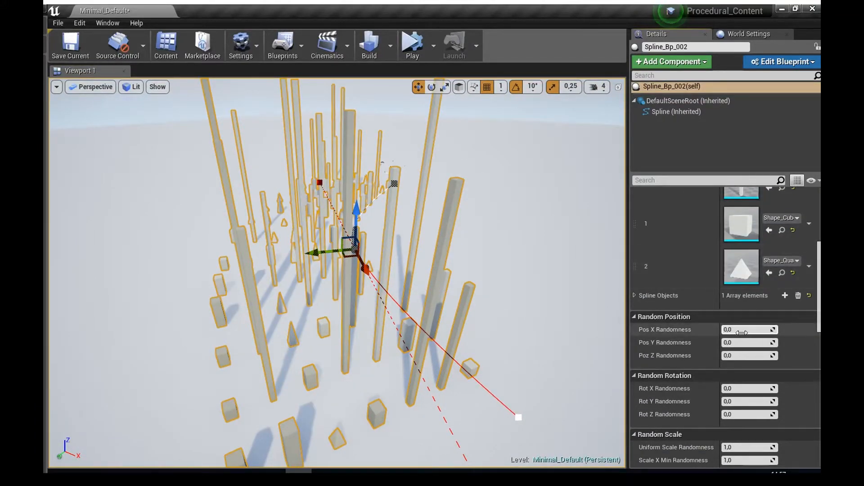
{"action": "left_click", "coordinate": [726, 329]}
{"action": "type", "text": "500"}
{"action": "key", "text": "Return"}
{"action": "right_click_drag", "start_coordinate": [478, 338], "coordinate": [461, 332]}
{"action": "key", "text": "d"}
{"action": "right_click_drag", "start_coordinate": [292, 284], "coordinate": [208, 250]}
{"action": "right_click_drag", "start_coordinate": [391, 254], "coordinate": [602, 275]}
{"action": "key", "text": "a"}
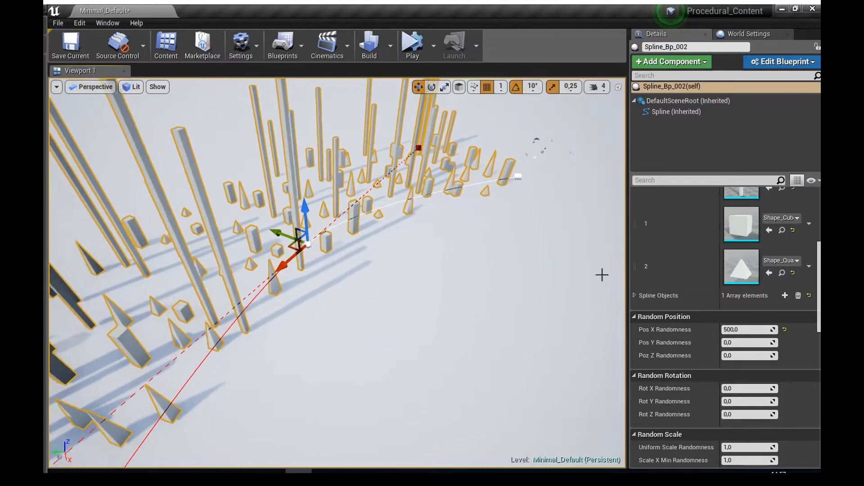
- Set Pos X Randomness to 1500 and view the meshes along the spline
{"action": "left_click", "coordinate": [750, 330]}
{"action": "type", "text": "15"}
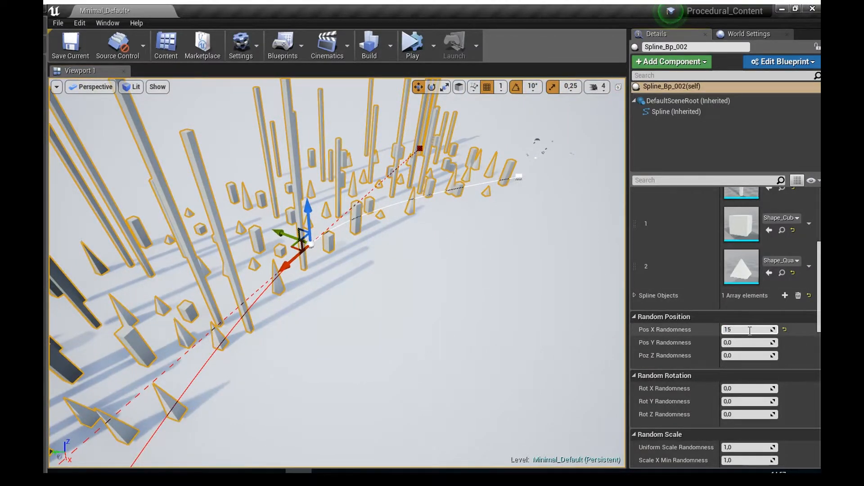
{"action": "type", "text": "00"}
{"action": "key", "text": "Return"}
{"action": "right_click_drag", "start_coordinate": [531, 288], "coordinate": [617, 299]}
{"action": "key", "text": "a"}
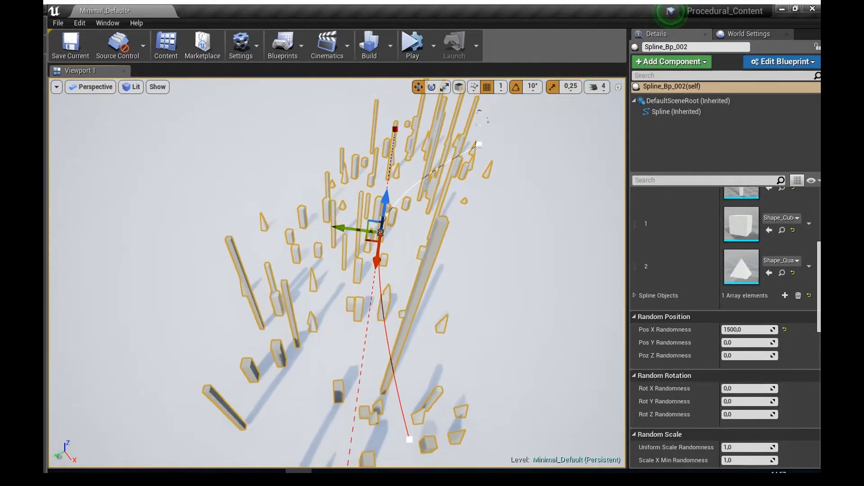
{"action": "right_click_drag", "start_coordinate": [409, 232], "coordinate": [408, 243]}
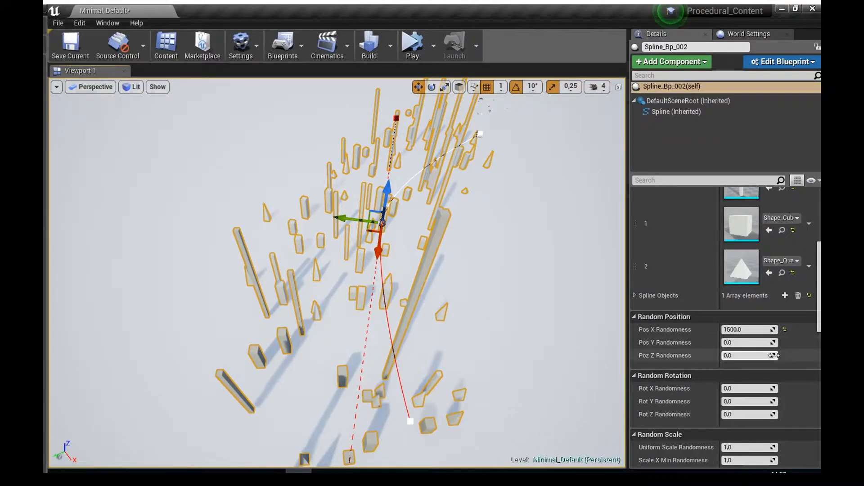
- Set Pos Y Randomness to 1500
{"action": "left_click", "coordinate": [751, 346]}
{"action": "type", "text": "1500"}
{"action": "key", "text": "Return"}
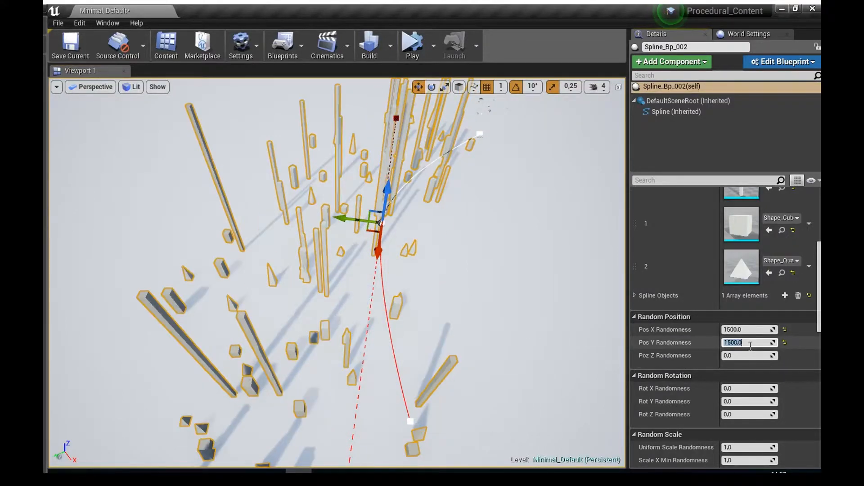
- Set Poz Z Randomness to 1500 and view the vertically scattered meshes along the spline
{"action": "right_click_drag", "start_coordinate": [458, 335], "coordinate": [404, 344]}
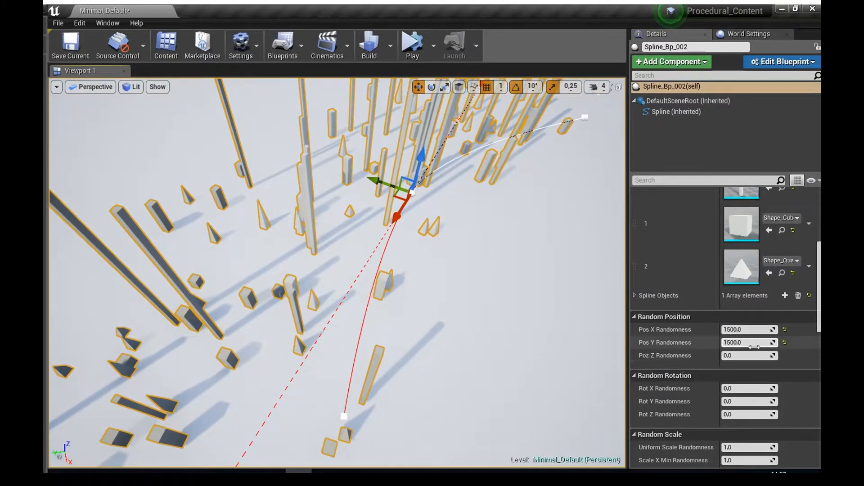
{"action": "left_click", "coordinate": [736, 353]}
{"action": "left_click_drag", "start_coordinate": [495, 293], "coordinate": [405, 220], "text": "alt"}
{"action": "left_click", "coordinate": [743, 356]}
{"action": "type", "text": "1"}
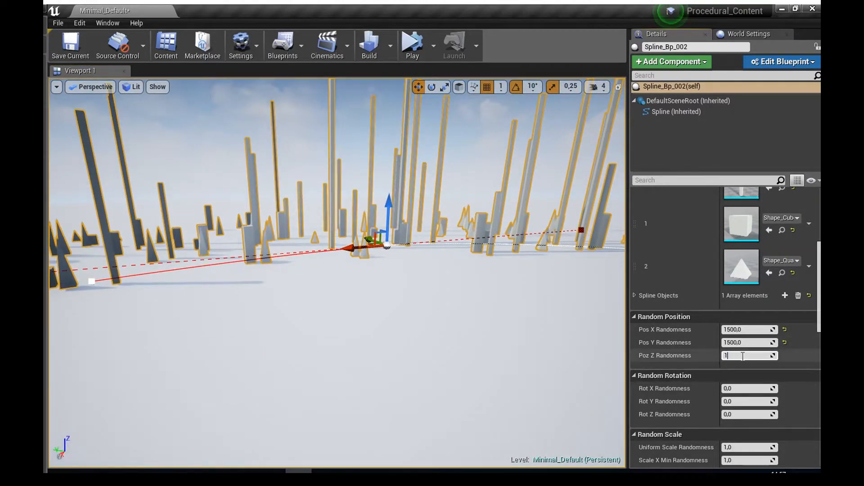
{"action": "type", "text": "500"}
{"action": "key", "text": "Return"}
{"action": "right_click_drag", "start_coordinate": [512, 311], "coordinate": [581, 315]}
- Set Pos X and Pos Y Randomness to 500, and try Poz Z Randomness at 50 before setting it to 0
{"action": "left_click", "coordinate": [762, 329]}
{"action": "type", "text": "500"}
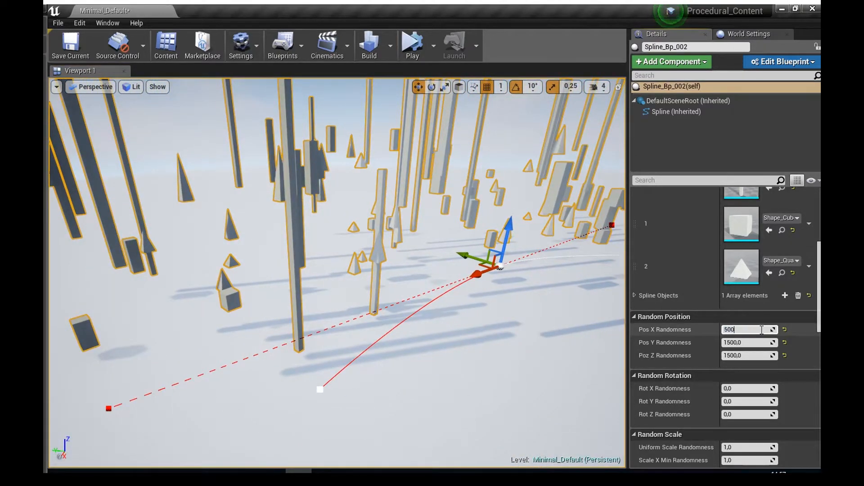
{"action": "key", "text": "Tab"}
{"action": "type", "text": "500"}
{"action": "key", "text": "Return"}
{"action": "type", "text": "50"}
{"action": "key", "text": "Return"}
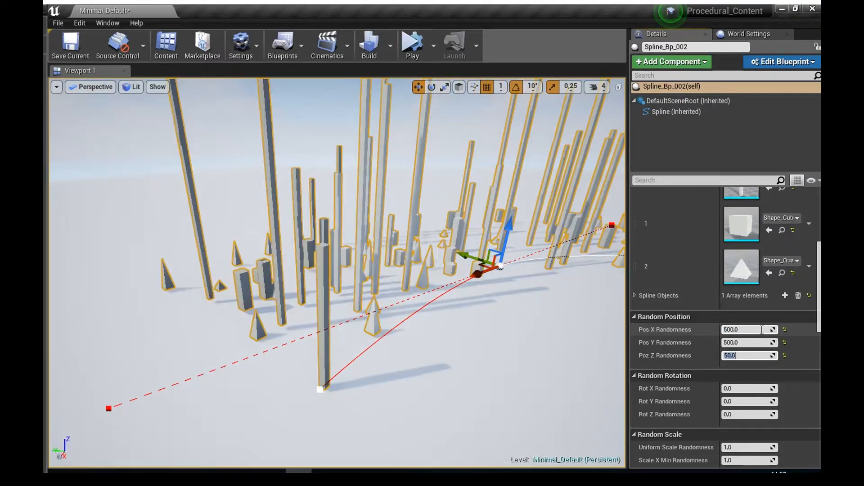
{"action": "type", "text": "0"}
{"action": "key", "text": "Return"}
- Set Rot X Randomness to 360 and view the rotated meshes
{"action": "middle_click_drag", "start_coordinate": [405, 280], "coordinate": [459, 281]}
{"action": "left_click", "coordinate": [746, 388]}
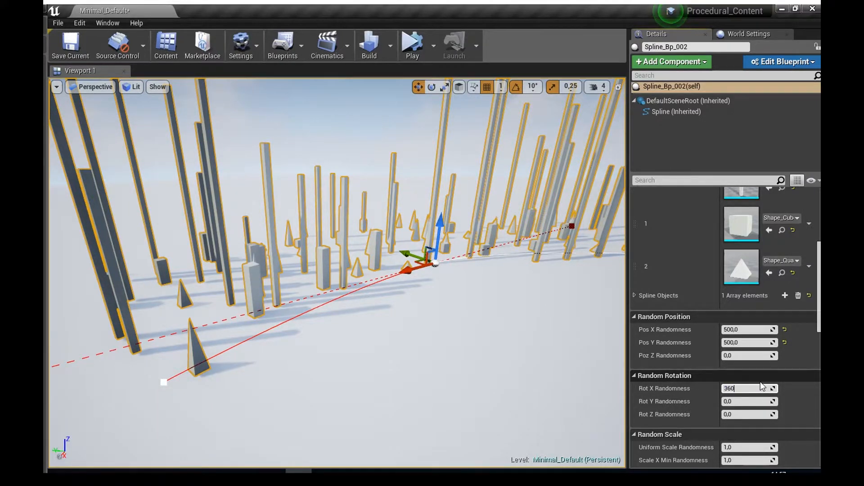
{"action": "key", "text": "Return"}
{"action": "right_click_drag", "start_coordinate": [508, 333], "coordinate": [471, 351]}
- Set Rot Y and Rot Z Randomness to 360 and inspect the randomly rotated meshes along the spline
{"action": "left_click", "coordinate": [749, 402]}
{"action": "type", "text": "360"}
{"action": "key", "text": "Return"}
{"action": "type", "text": "3"}
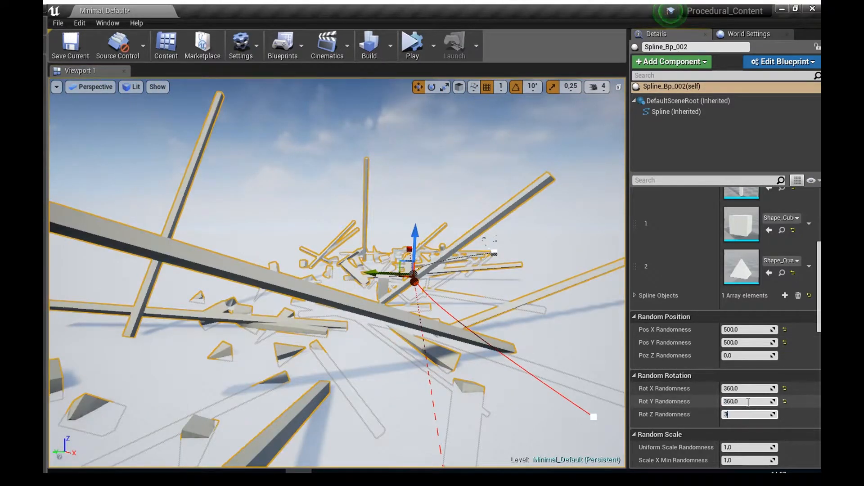
{"action": "type", "text": "60"}
{"action": "key", "text": "Return"}
{"action": "right_click_drag", "start_coordinate": [385, 345], "coordinate": [402, 262]}
{"action": "left_click", "coordinate": [445, 247]}
{"action": "right_click_drag", "start_coordinate": [379, 322], "coordinate": [419, 264]}
{"action": "key", "text": "e"}
{"action": "left_click", "coordinate": [338, 286]}
{"action": "right_click_drag", "start_coordinate": [339, 304], "coordinate": [340, 303]}
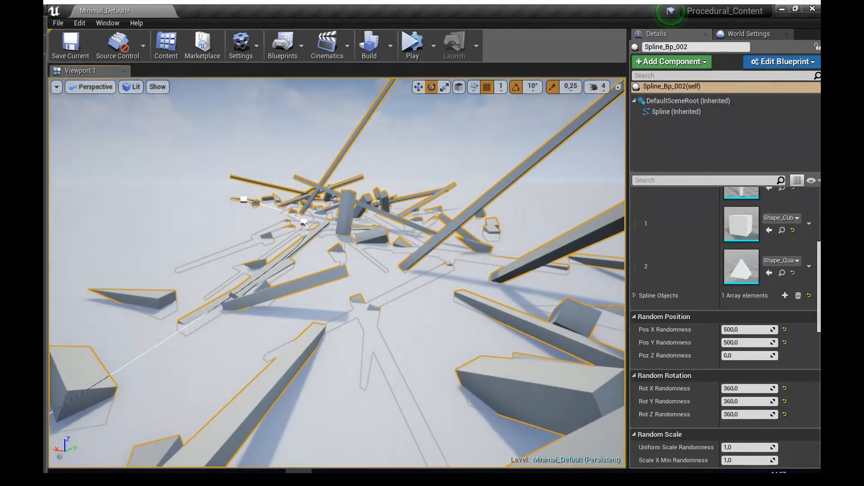
- Set Rot Z, Rot Y and Rot X Randomness to 90
{"action": "right_click_drag", "start_coordinate": [442, 314], "coordinate": [488, 313]}
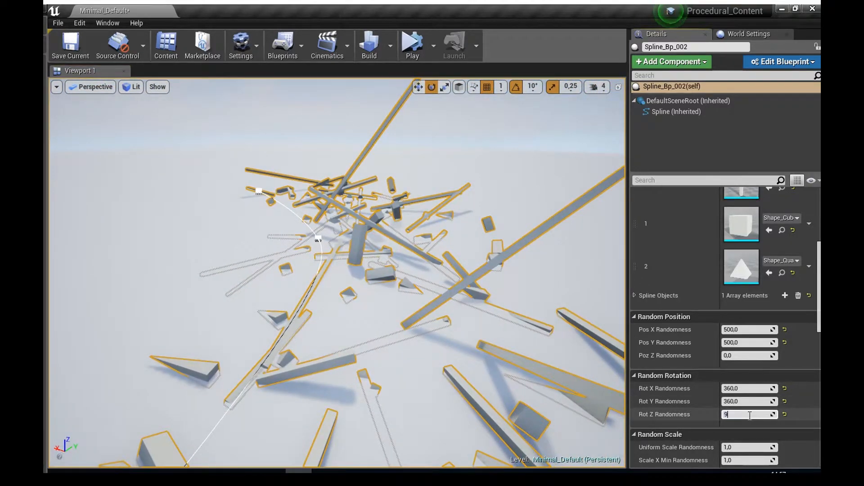
{"action": "right_click_drag", "start_coordinate": [433, 361], "coordinate": [433, 361]}
{"action": "left_click", "coordinate": [760, 403]}
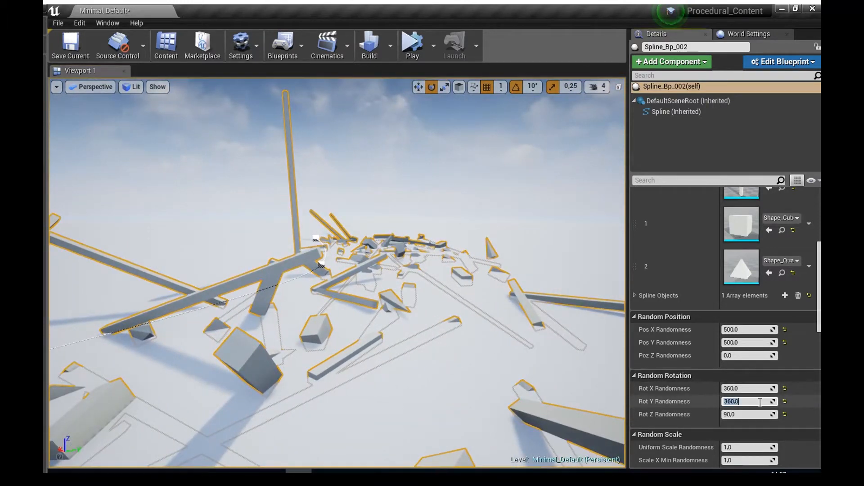
{"action": "left_click", "coordinate": [737, 388]}
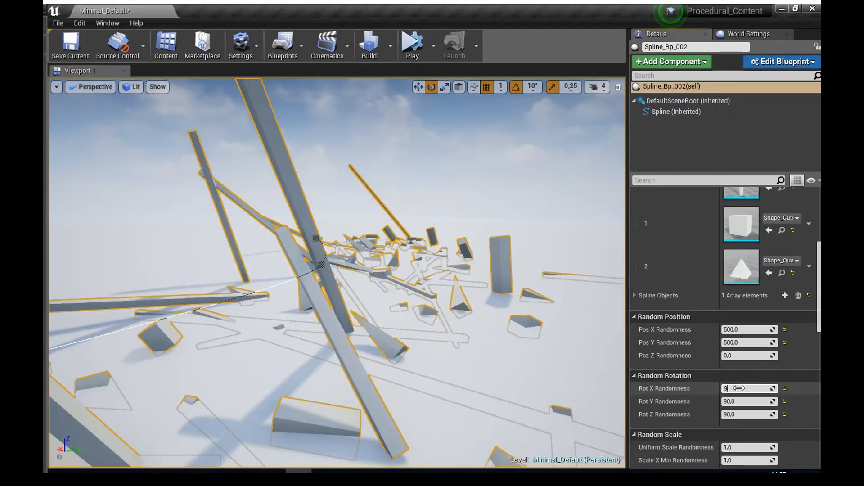
{"action": "type", "text": "0"}
{"action": "key", "text": "Return"}
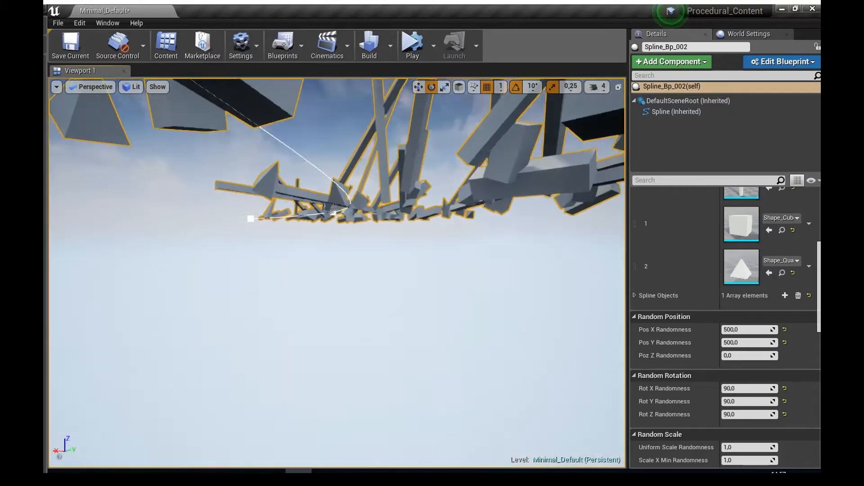
- Inspect the randomly rotated meshes from several sides and reselect the Spline_Bp_002 actor
{"action": "mouse_move", "coordinate": [379, 228]}
{"action": "right_mouse_down"}
{"action": "mouse_move", "coordinate": [374, 252]}
{"action": "mouse_move", "coordinate": [379, 239]}
{"action": "right_mouse_up"}
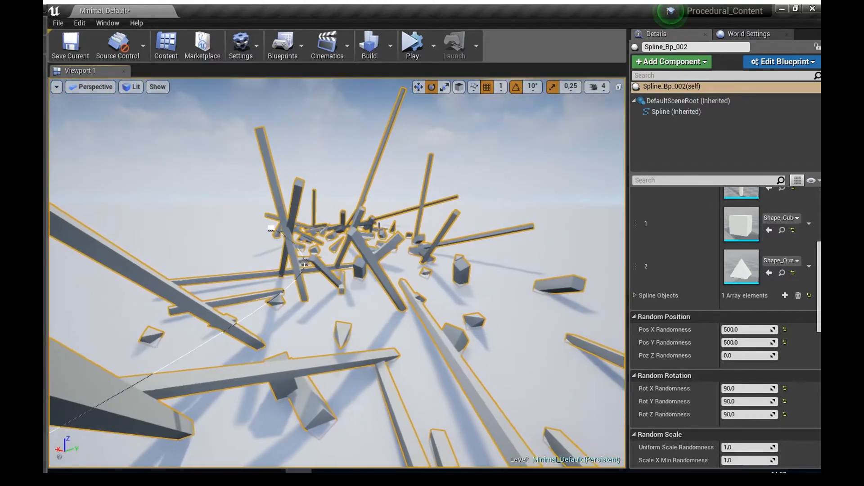
{"action": "scroll", "coordinate": [380, 228], "scroll_direction": "down", "scroll_amount": 5}
{"action": "mouse_move", "coordinate": [385, 311]}
{"action": "right_mouse_down"}
{"action": "mouse_move", "coordinate": [306, 336]}
{"action": "mouse_move", "coordinate": [435, 305]}
{"action": "mouse_move", "coordinate": [297, 283]}
{"action": "mouse_move", "coordinate": [455, 301]}
{"action": "mouse_move", "coordinate": [450, 292]}
{"action": "mouse_move", "coordinate": [397, 288]}
{"action": "mouse_move", "coordinate": [399, 309]}
{"action": "right_mouse_up"}
{"action": "left_click", "coordinate": [360, 203]}
{"action": "mouse_move", "coordinate": [360, 203]}
{"action": "right_mouse_down"}
{"action": "mouse_move", "coordinate": [315, 208]}
{"action": "mouse_move", "coordinate": [356, 212]}
{"action": "right_mouse_up"}
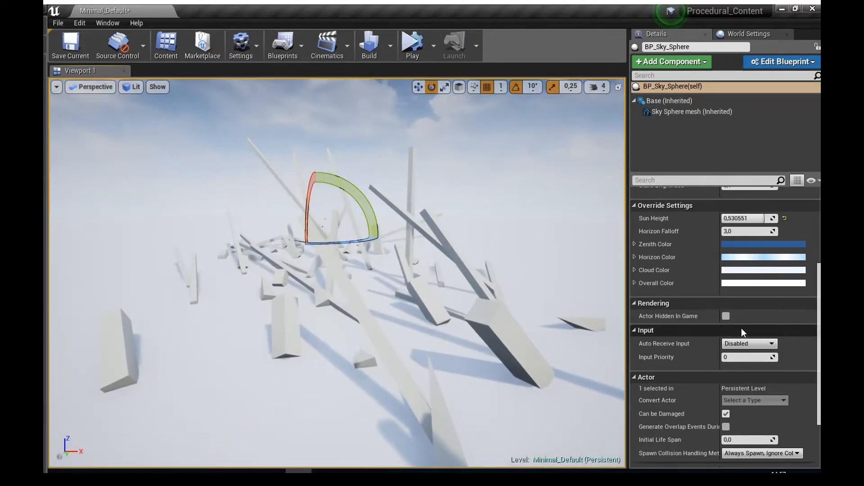
{"action": "scroll", "coordinate": [723, 310], "scroll_direction": "up", "scroll_amount": 3}
{"action": "left_click", "coordinate": [513, 333]}
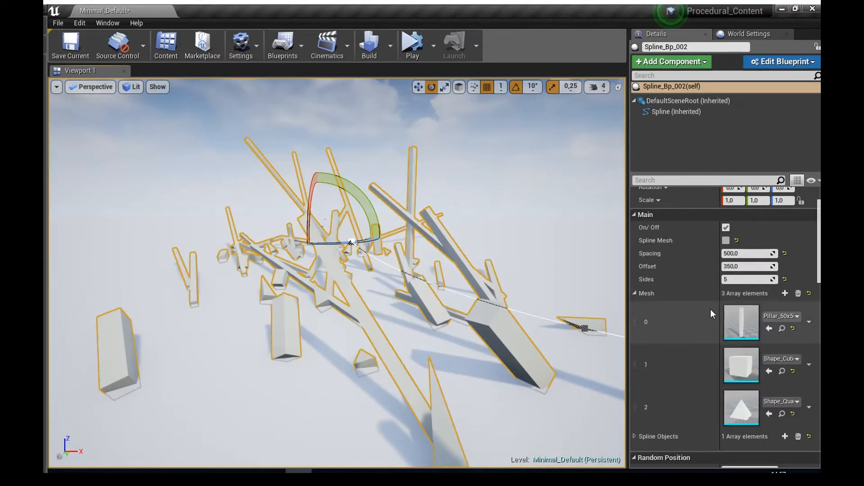
- Set Scale X, Scale Y and Scale Z Max Randomness to 2 and view the scaled meshes
{"action": "scroll", "coordinate": [712, 310], "scroll_direction": "down", "scroll_amount": 13}
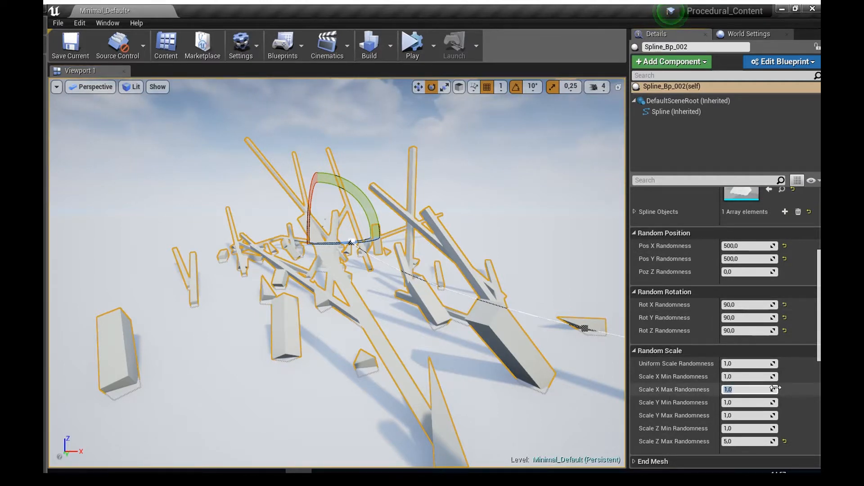
{"action": "type", "text": "2"}
{"action": "key", "text": "Return"}
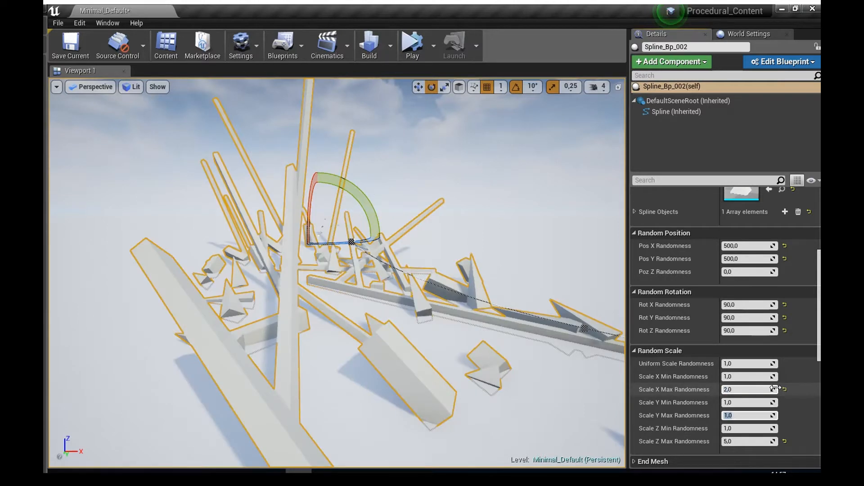
{"action": "type", "text": "2"}
{"action": "key", "text": "Tab"}
{"action": "key", "text": "Tab"}
{"action": "type", "text": "2"}
{"action": "key", "text": "Return"}
{"action": "right_click_drag", "start_coordinate": [268, 189], "coordinate": [387, 186]}
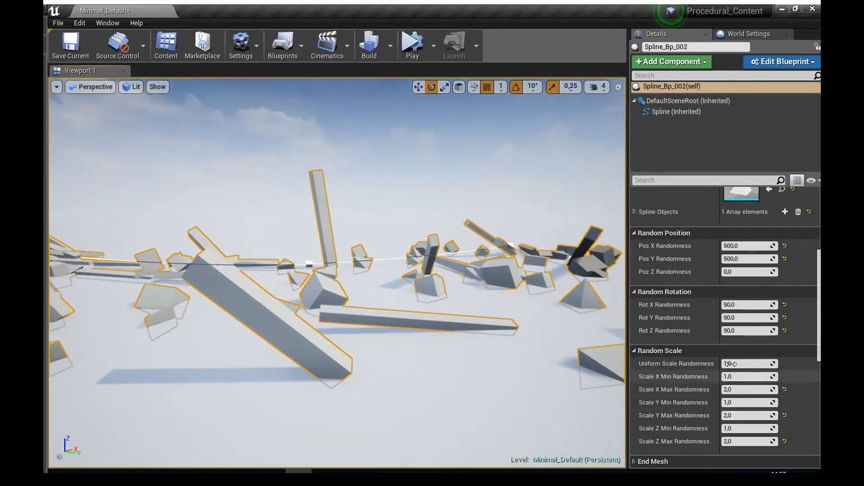
- Try Uniform Scale Randomness at 2, then return it to 1
{"action": "right_click_drag", "start_coordinate": [341, 273], "coordinate": [292, 276]}
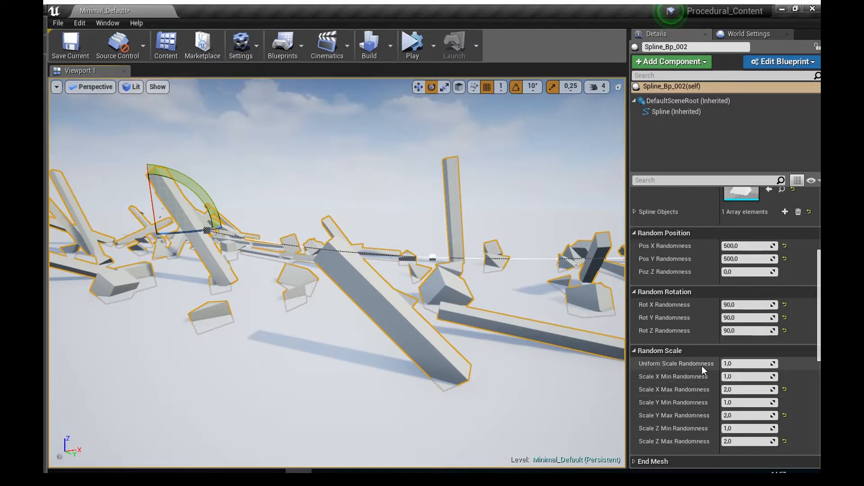
{"action": "left_click_drag", "start_coordinate": [728, 363], "coordinate": [545, 338]}
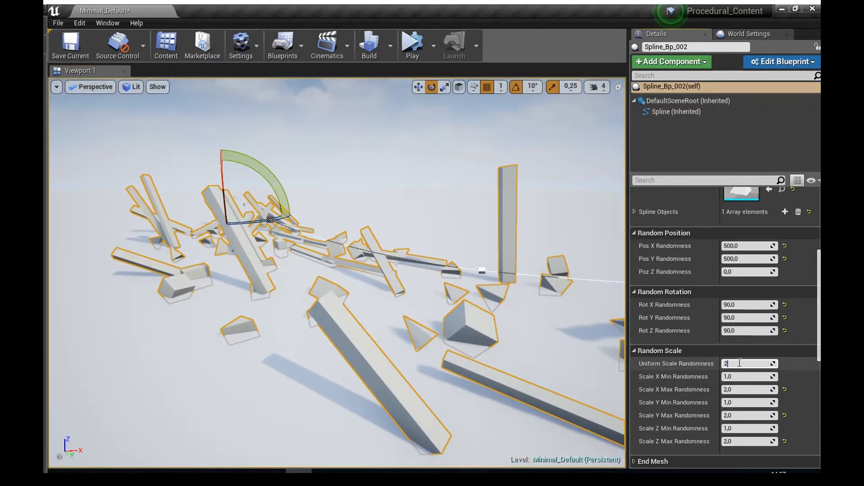
{"action": "key", "text": "Return"}
{"action": "mouse_move", "coordinate": [550, 368]}
{"action": "right_mouse_down"}
{"action": "mouse_move", "coordinate": [532, 387]}
{"action": "mouse_move", "coordinate": [538, 396]}
{"action": "mouse_move", "coordinate": [557, 367]}
{"action": "mouse_move", "coordinate": [534, 371]}
{"action": "right_mouse_up"}
{"action": "left_click", "coordinate": [730, 363]}
{"action": "type", "text": "1"}
{"action": "key", "text": "Return"}
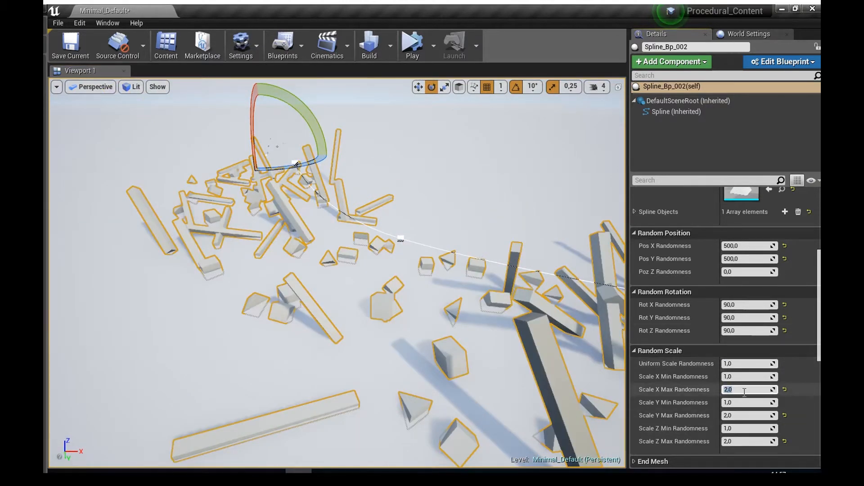
- Set Scale X, Scale Y and Scale Z Max Randomness to 5 and inspect the enlarged meshes along the spline
{"action": "key", "text": "Tab"}
{"action": "key", "text": "Tab"}
{"action": "type", "text": "5"}
{"action": "key", "text": "Return"}
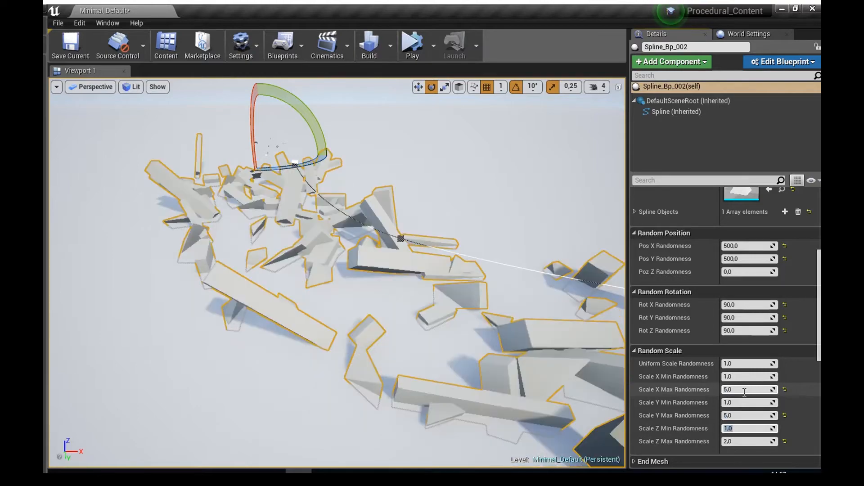
{"action": "type", "text": "5"}
{"action": "key", "text": "Return"}
{"action": "right_click_drag", "start_coordinate": [525, 428], "coordinate": [585, 410]}
{"action": "left_click", "coordinate": [525, 427]}
{"action": "right_click_drag", "start_coordinate": [349, 288], "coordinate": [367, 272]}
{"action": "left_click", "coordinate": [436, 378]}
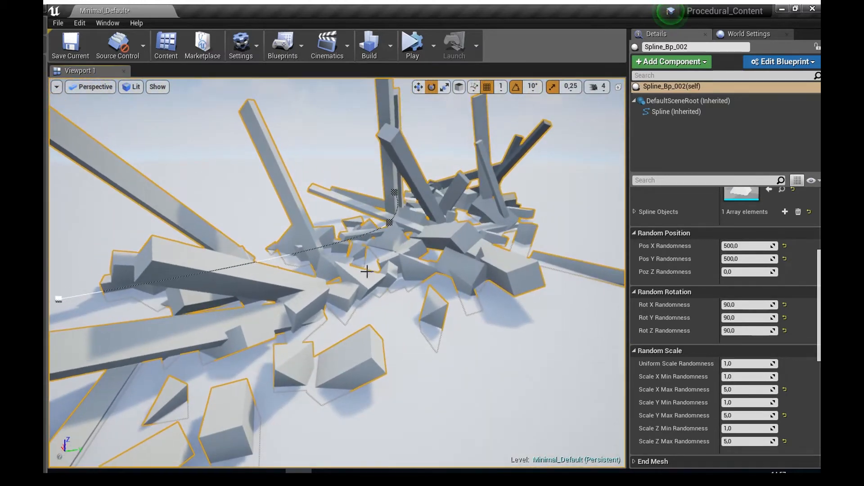
{"action": "right_click_drag", "start_coordinate": [530, 332], "coordinate": [574, 336]}
- Expand the Offset & Scale settings and look through their position, rotation and scale options
{"action": "scroll", "coordinate": [715, 406], "scroll_direction": "down", "scroll_amount": 6}
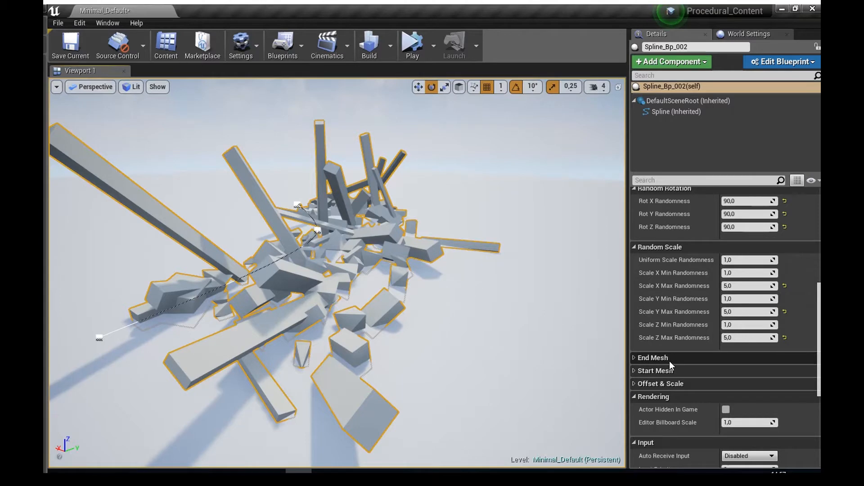
{"action": "left_click", "coordinate": [680, 384]}
{"action": "scroll", "coordinate": [646, 343], "scroll_direction": "down", "scroll_amount": 3}
{"action": "right_click_drag", "start_coordinate": [540, 303], "coordinate": [487, 335]}
{"action": "scroll", "coordinate": [708, 336], "scroll_direction": "up", "scroll_amount": 1}
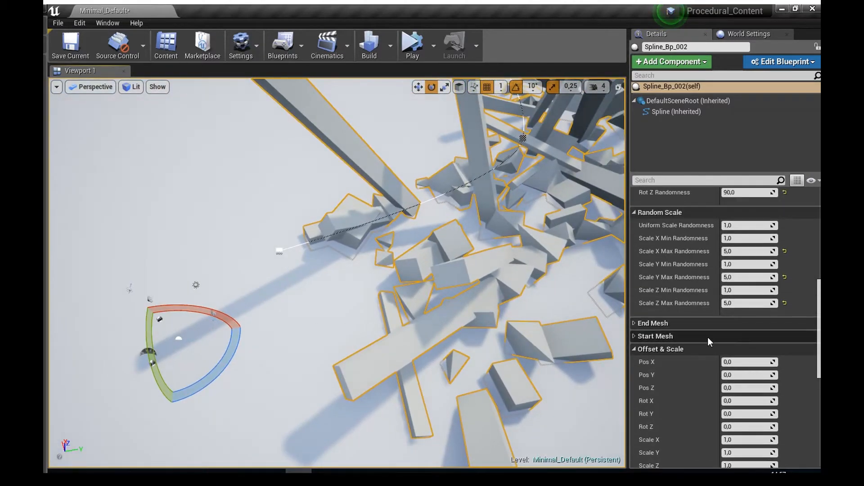
{"action": "scroll", "coordinate": [772, 310], "scroll_direction": "up", "scroll_amount": 4}
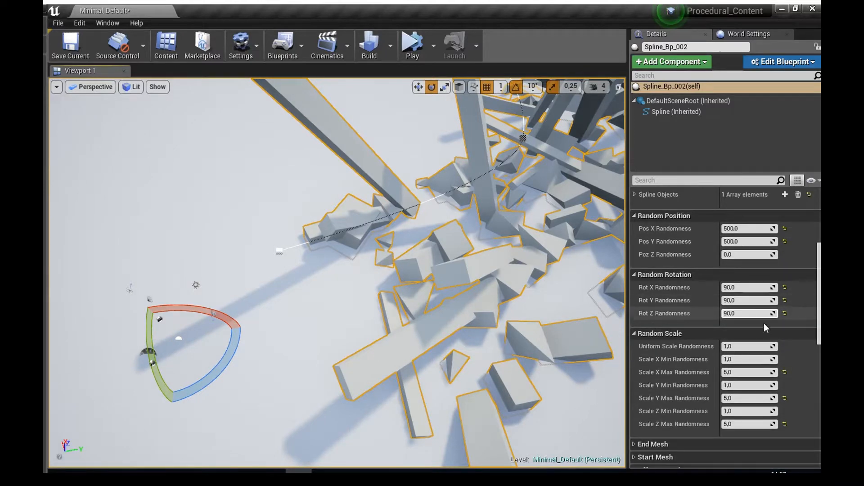
- Reset the maximum scale, rotation and position randomness values of Spline_Bp_002 to their defaults
{"action": "left_click", "coordinate": [785, 372]}
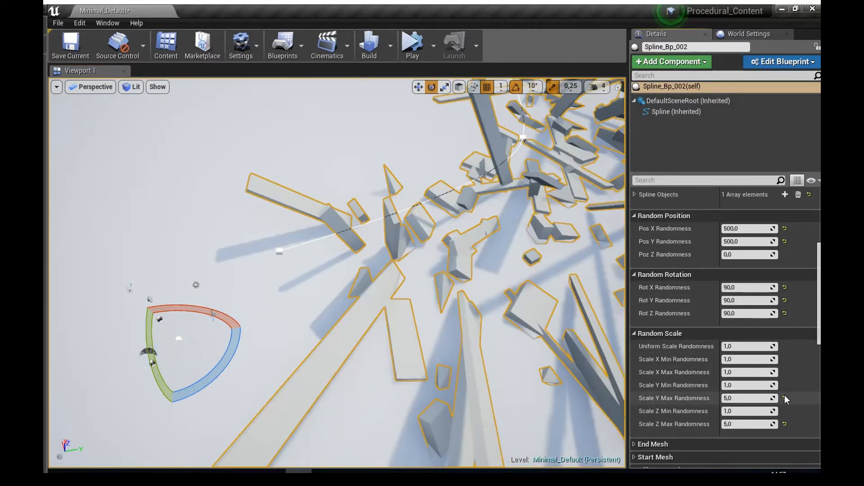
{"action": "left_click", "coordinate": [785, 398]}
{"action": "left_click", "coordinate": [785, 424]}
{"action": "left_click", "coordinate": [784, 313]}
{"action": "left_click", "coordinate": [784, 300]}
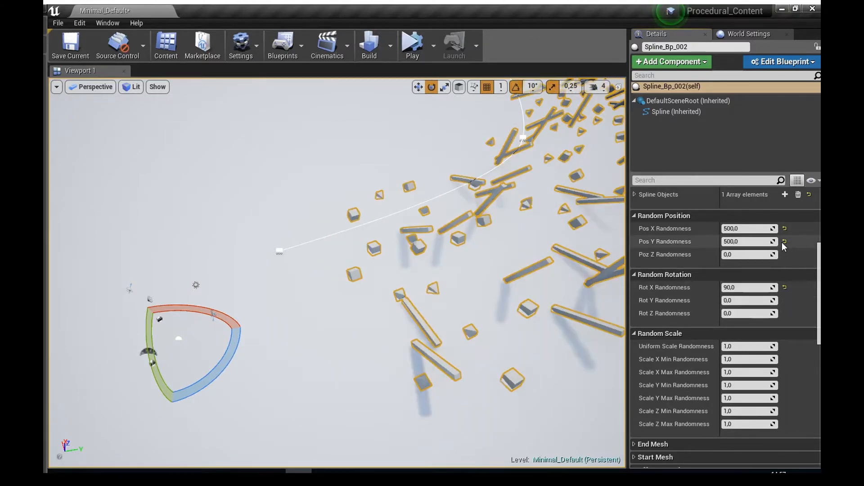
{"action": "left_click", "coordinate": [785, 228]}
{"action": "left_click", "coordinate": [785, 241]}
{"action": "left_click", "coordinate": [785, 287]}
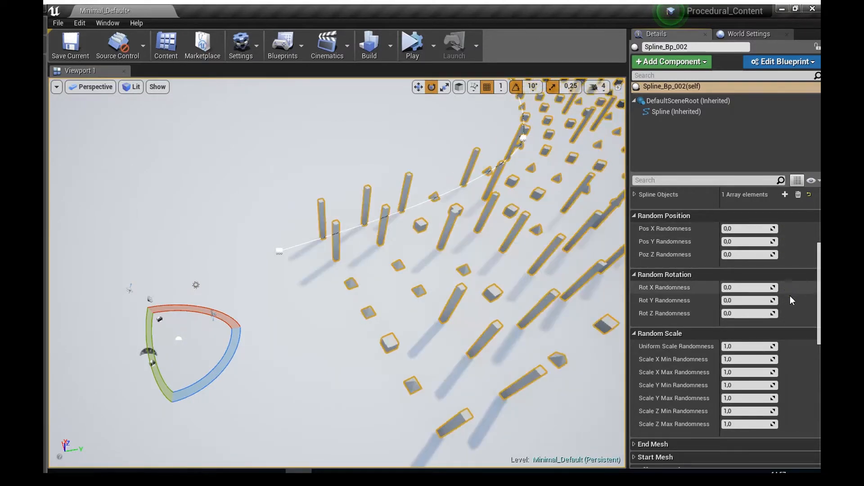
- Empty the Mesh array, add one element with the Wall_Door mesh, and view the wall rows along the spline
{"action": "scroll", "coordinate": [783, 325], "scroll_direction": "up", "scroll_amount": 5}
{"action": "scroll", "coordinate": [707, 297], "scroll_direction": "up", "scroll_amount": 4}
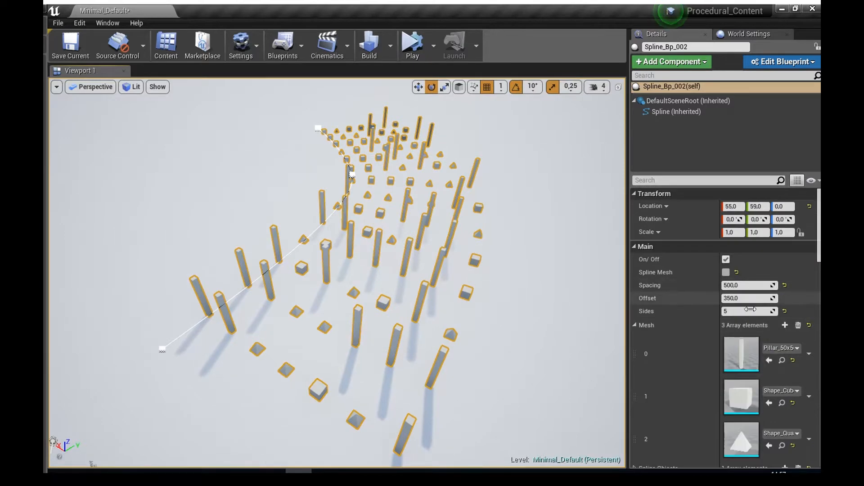
{"action": "right_click_drag", "start_coordinate": [464, 310], "coordinate": [572, 292]}
{"action": "right_click_drag", "start_coordinate": [539, 328], "coordinate": [444, 276]}
{"action": "scroll", "coordinate": [689, 297], "scroll_direction": "down", "scroll_amount": 3}
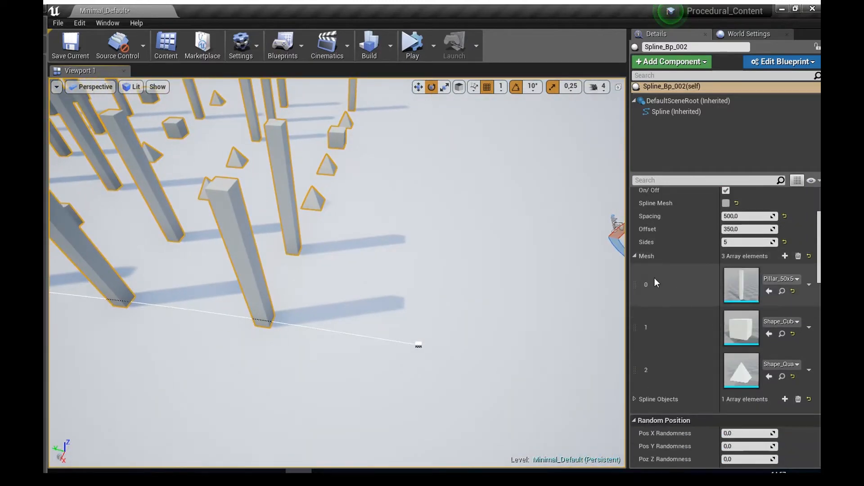
{"action": "left_click", "coordinate": [634, 256]}
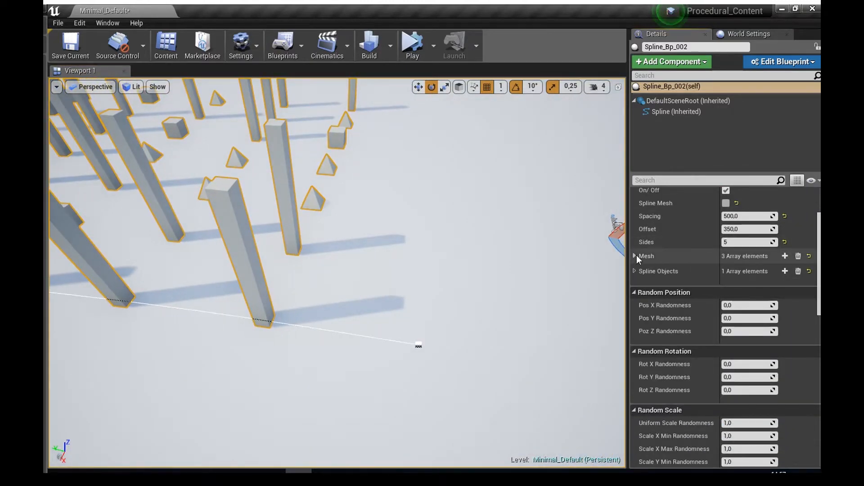
{"action": "left_click", "coordinate": [638, 256]}
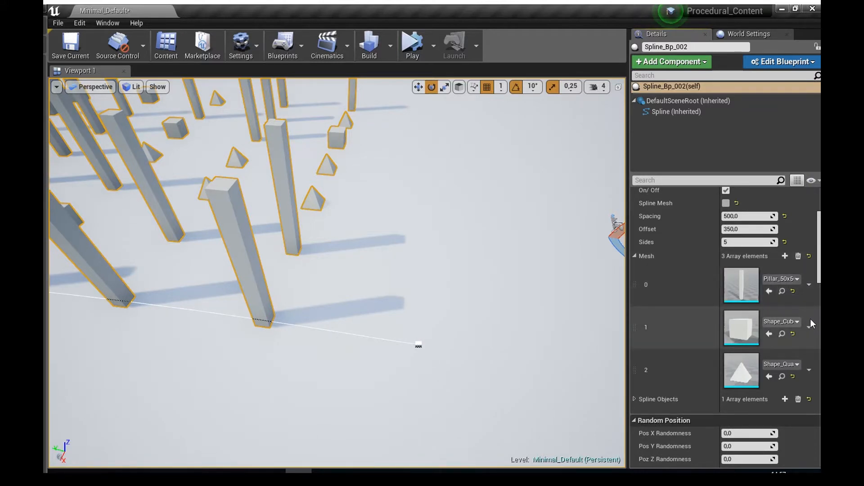
{"action": "left_click", "coordinate": [798, 256]}
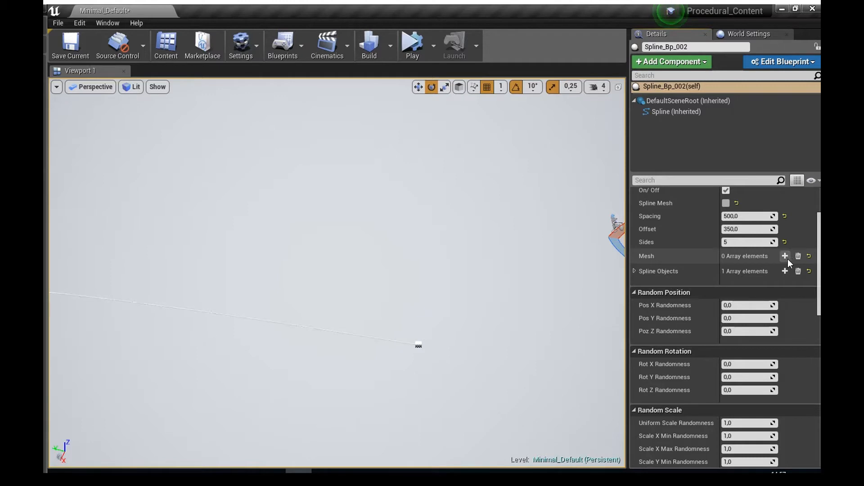
{"action": "left_click", "coordinate": [785, 256]}
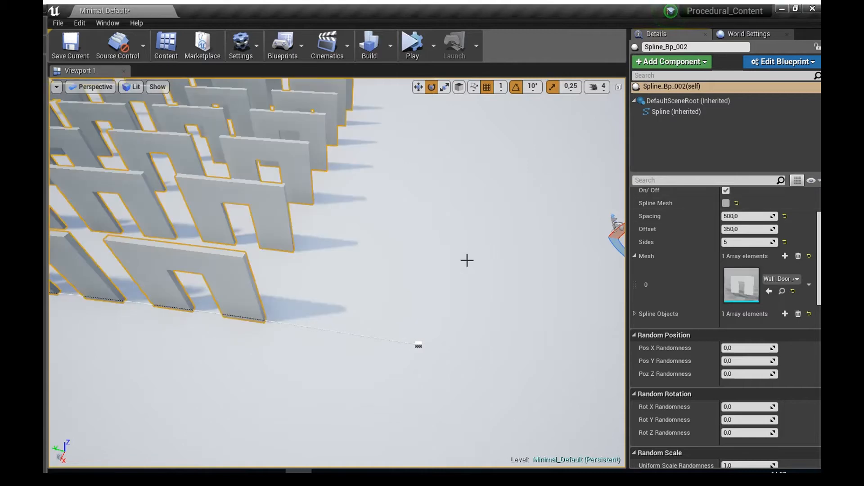
{"action": "right_click_drag", "start_coordinate": [467, 259], "coordinate": [482, 229]}
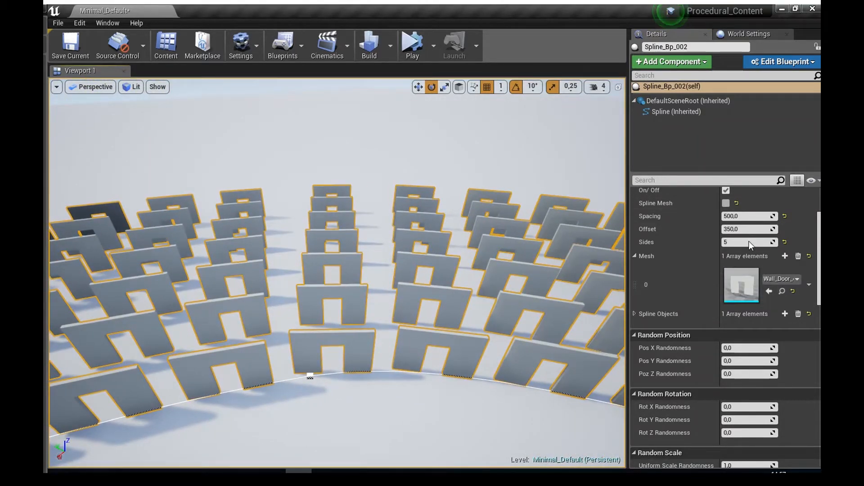
- Replace the Wall_Door element in the Mesh array with the SM door frame mesh and inspect the frames along the spline
{"action": "right_click_drag", "start_coordinate": [478, 332], "coordinate": [529, 302]}
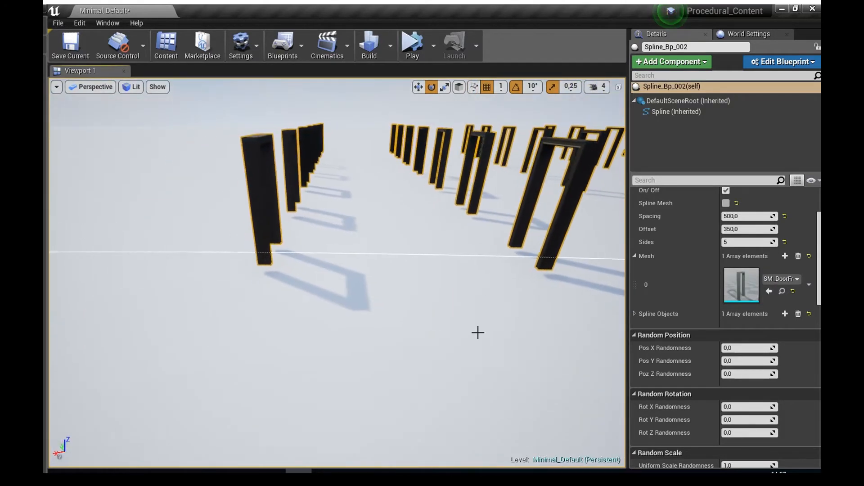
{"action": "right_click_drag", "start_coordinate": [391, 237], "coordinate": [425, 255]}
{"action": "right_click_drag", "start_coordinate": [400, 156], "coordinate": [400, 317]}
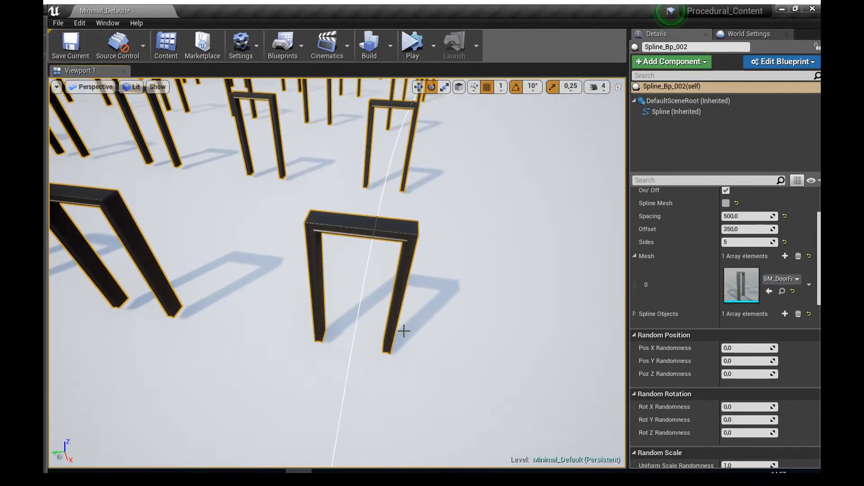
{"action": "right_click_drag", "start_coordinate": [407, 281], "coordinate": [411, 265]}
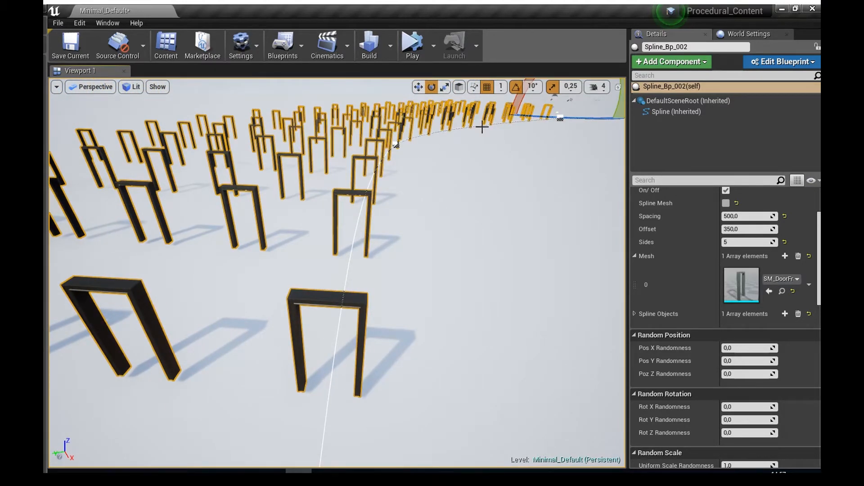
{"action": "right_click_drag", "start_coordinate": [361, 203], "coordinate": [376, 202]}
{"action": "right_click_drag", "start_coordinate": [391, 287], "coordinate": [405, 287]}
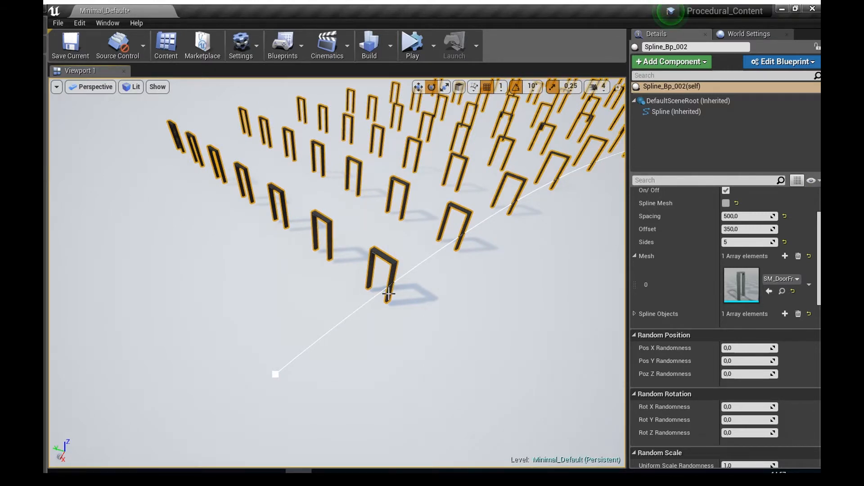
{"action": "right_click_drag", "start_coordinate": [364, 268], "coordinate": [372, 266]}
{"action": "scroll", "coordinate": [350, 282], "scroll_direction": "down", "scroll_amount": 3}
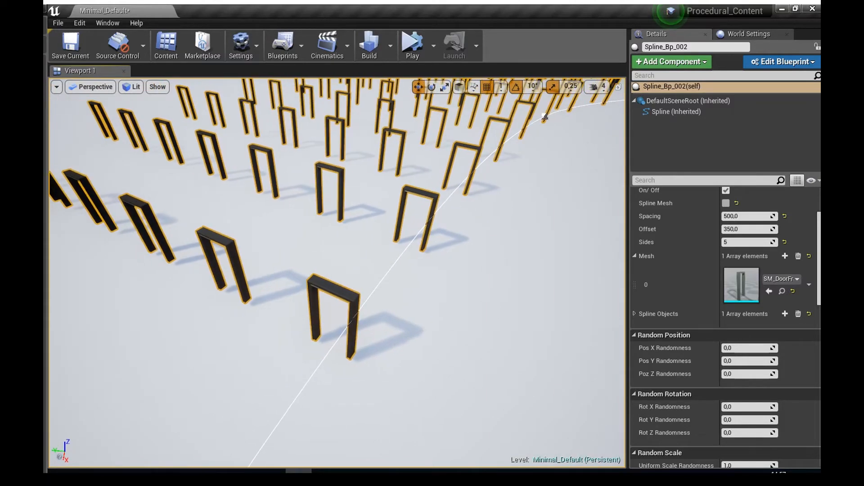
{"action": "right_click_drag", "start_coordinate": [351, 283], "coordinate": [385, 298]}
- Set Rot Z to 90 in the Offset & Scale settings and view the turned door frames
{"action": "scroll", "coordinate": [709, 318], "scroll_direction": "down", "scroll_amount": 5}
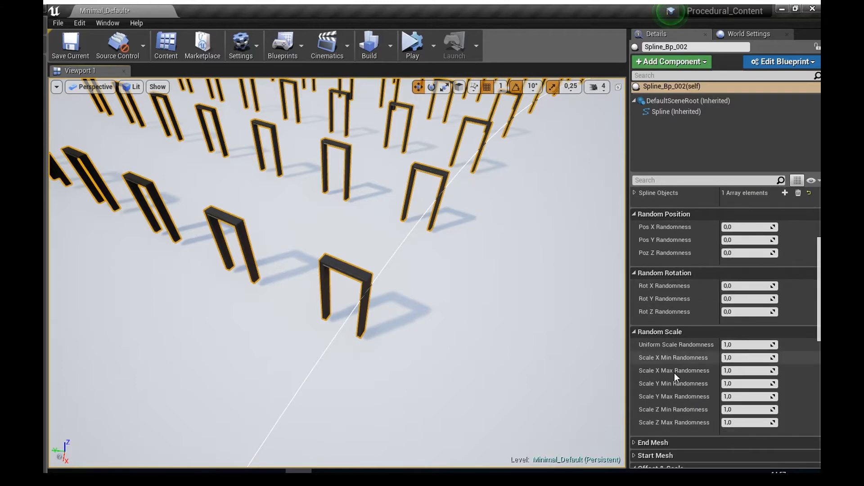
{"action": "scroll", "coordinate": [675, 324], "scroll_direction": "down", "scroll_amount": 2}
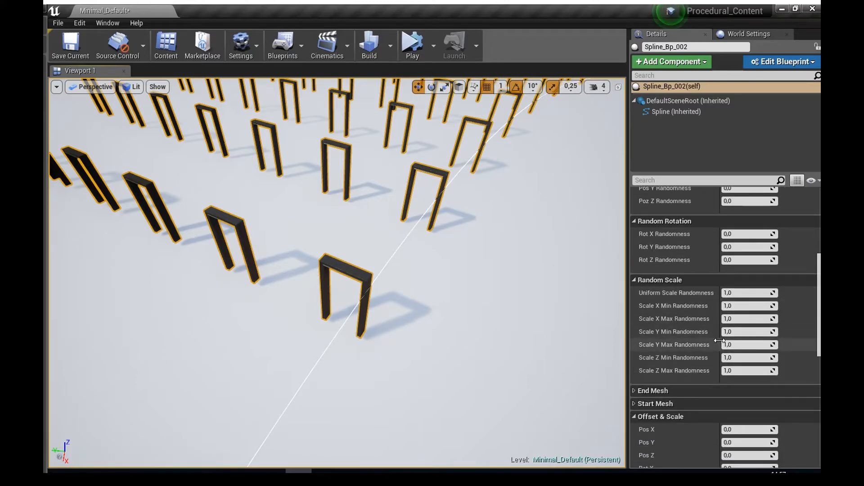
{"action": "scroll", "coordinate": [703, 353], "scroll_direction": "down", "scroll_amount": 4}
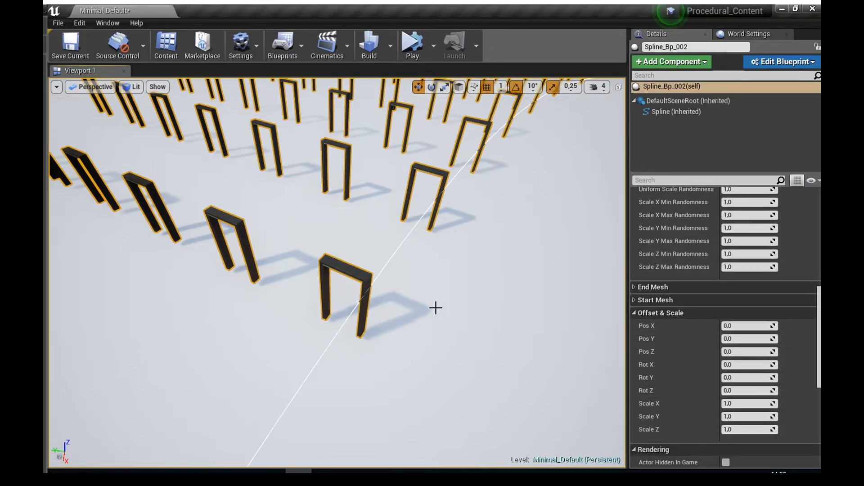
{"action": "right_click_drag", "start_coordinate": [436, 312], "coordinate": [433, 305]}
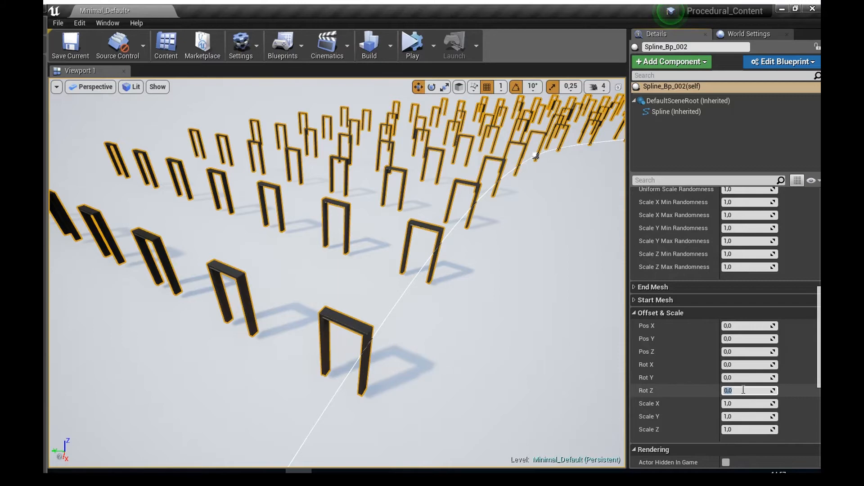
{"action": "key", "text": "Return"}
{"action": "right_click_drag", "start_coordinate": [536, 352], "coordinate": [586, 376]}
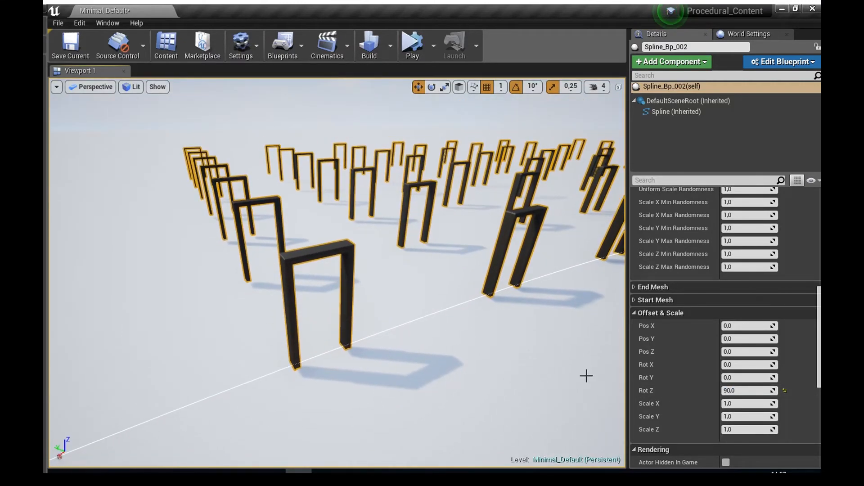
- Set Rot Y and Rot X in the Offset & Scale settings to 90
{"action": "left_click", "coordinate": [750, 381]}
{"action": "type", "text": "90"}
{"action": "key", "text": "Return"}
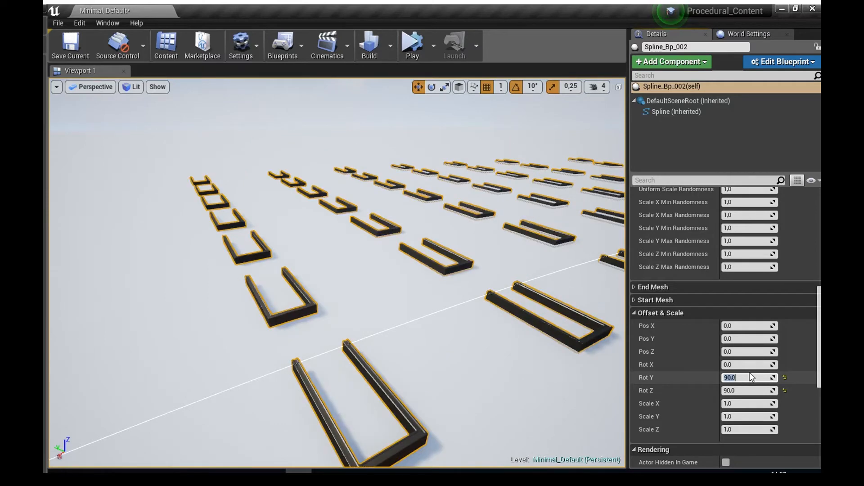
{"action": "left_click", "coordinate": [745, 367]}
{"action": "type", "text": "90"}
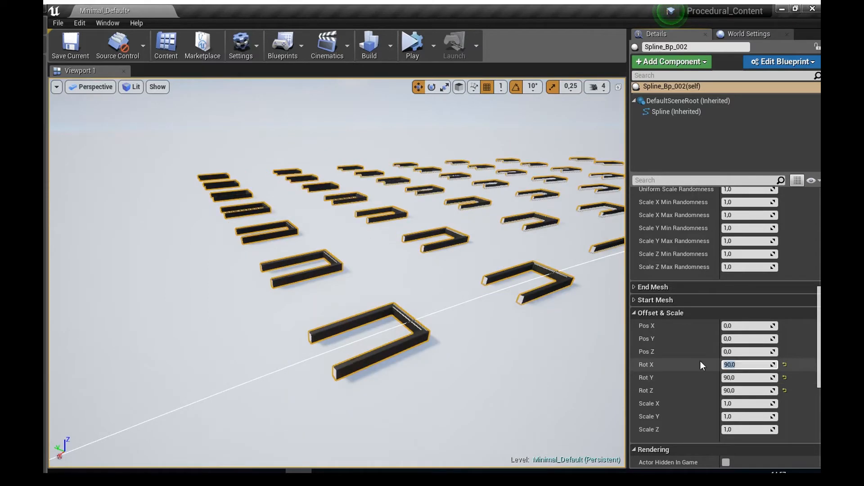
{"action": "key", "text": "Return"}
- Return the Rot X, Rot Y and Rot Z offsets of the door frames to 0
{"action": "type", "text": "0"}
{"action": "key", "text": "Tab"}
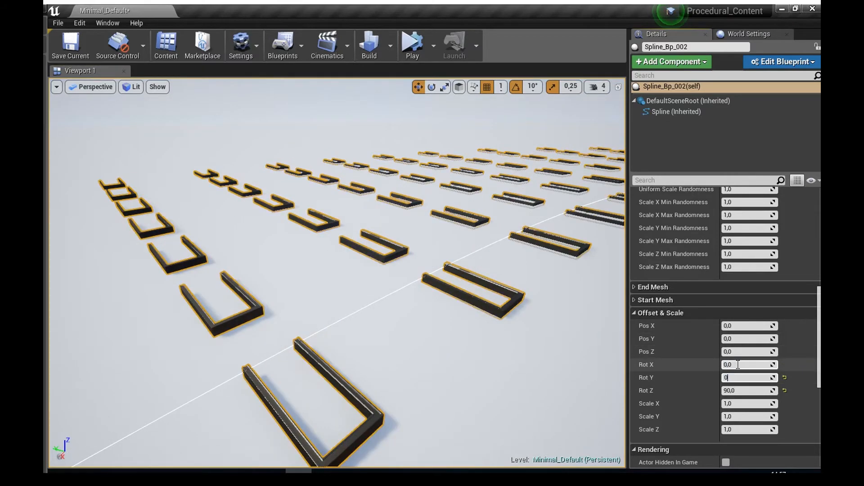
{"action": "type", "text": "0"}
{"action": "key", "text": "Tab"}
{"action": "type", "text": "0"}
{"action": "key", "text": "Return"}
- Set Scale X, Scale Y and Scale Z in the Offset & Scale settings to 5
{"action": "left_click", "coordinate": [743, 404]}
{"action": "type", "text": "5"}
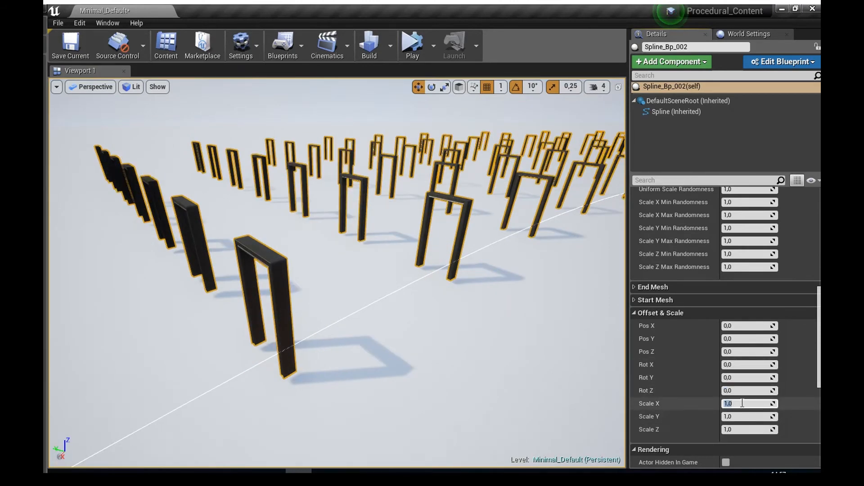
{"action": "key", "text": "Return"}
{"action": "type", "text": "5"}
{"action": "key", "text": "Tab"}
{"action": "type", "text": "5"}
{"action": "key", "text": "Return"}
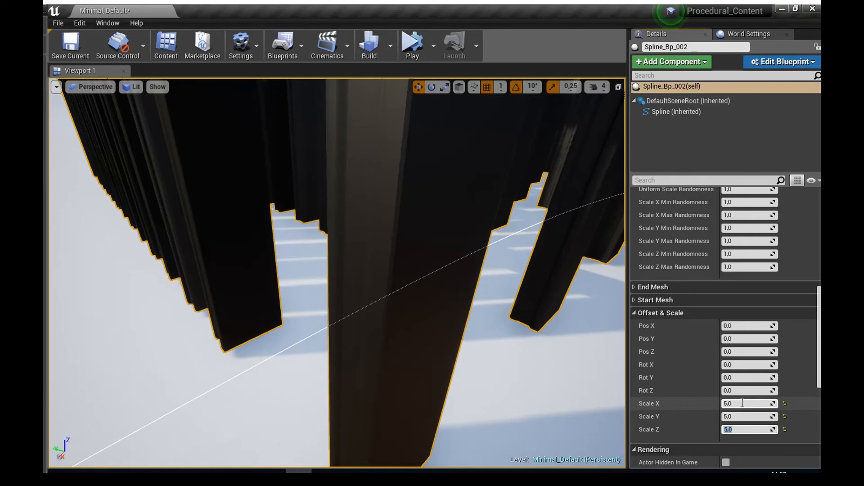
- Try 0 for Scale Z and Scale X, and restore Scale X, Scale Y and Scale Z to 1
{"action": "type", "text": "0"}
{"action": "key", "text": "Return"}
{"action": "left_click", "coordinate": [742, 403]}
{"action": "type", "text": "0"}
{"action": "key", "text": "Tab"}
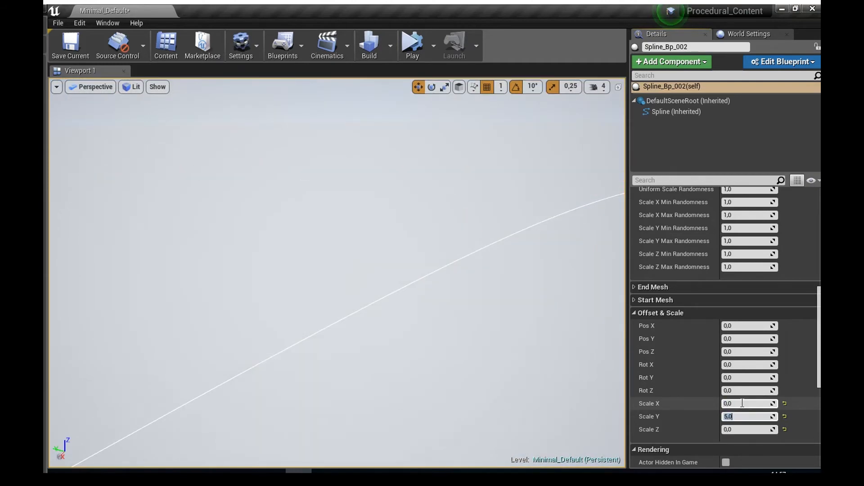
{"action": "key", "text": "Tab"}
{"action": "type", "text": "1"}
{"action": "key", "text": "Tab"}
{"action": "type", "text": "1"}
{"action": "key", "text": "Return"}
- Offset the door frames with a Pos X of 50, return Pos X to 0, and view the frames
{"action": "left_click", "coordinate": [752, 329]}
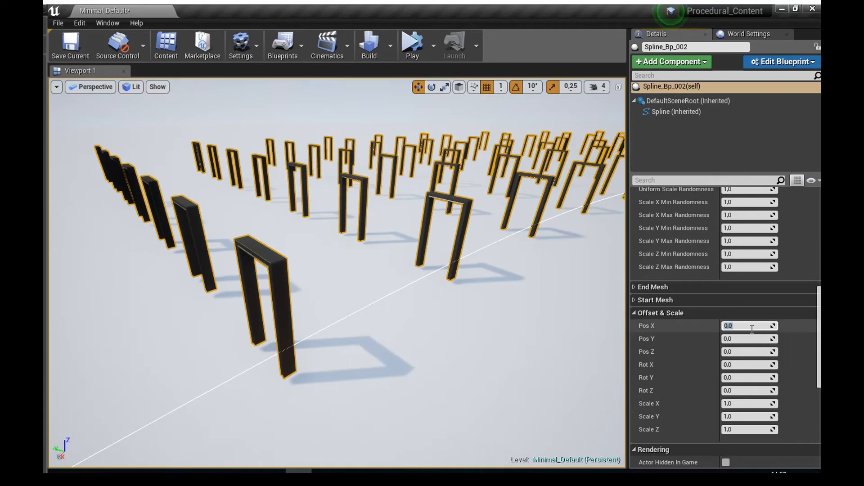
{"action": "type", "text": "50"}
{"action": "key", "text": "Return"}
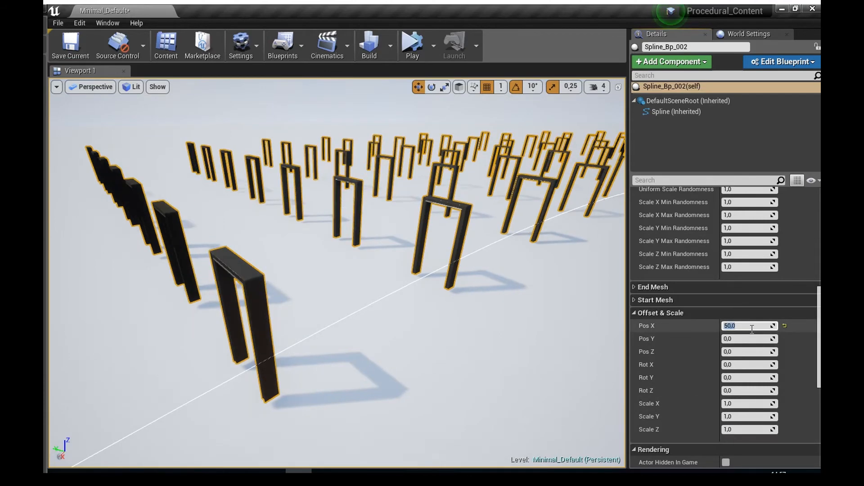
{"action": "type", "text": "0"}
{"action": "key", "text": "Return"}
{"action": "right_click_drag", "start_coordinate": [422, 325], "coordinate": [360, 330]}
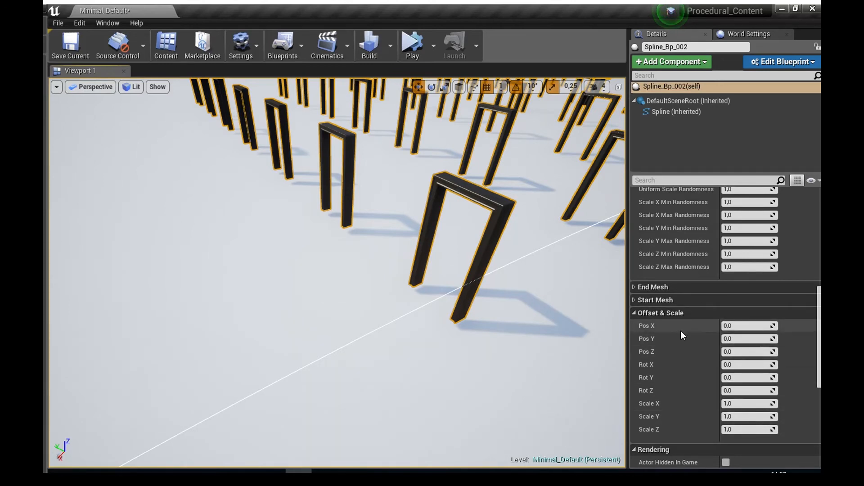
- Expand the Start Mesh settings, look through their position, rotation and scale options, and view the whole spline
{"action": "left_click", "coordinate": [745, 314]}
{"action": "left_click", "coordinate": [697, 313]}
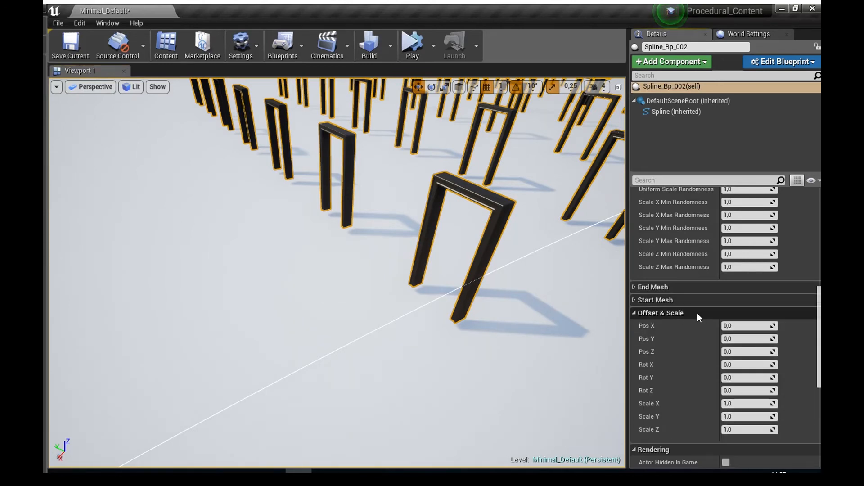
{"action": "left_click", "coordinate": [672, 299]}
{"action": "scroll", "coordinate": [693, 310], "scroll_direction": "down", "scroll_amount": 3}
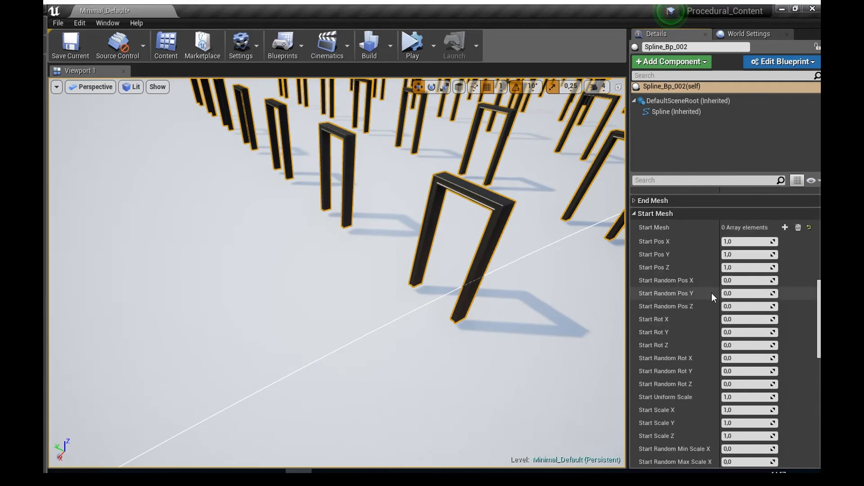
{"action": "scroll", "coordinate": [696, 243], "scroll_direction": "down", "scroll_amount": 3}
{"action": "scroll", "coordinate": [697, 243], "scroll_direction": "up", "scroll_amount": 5}
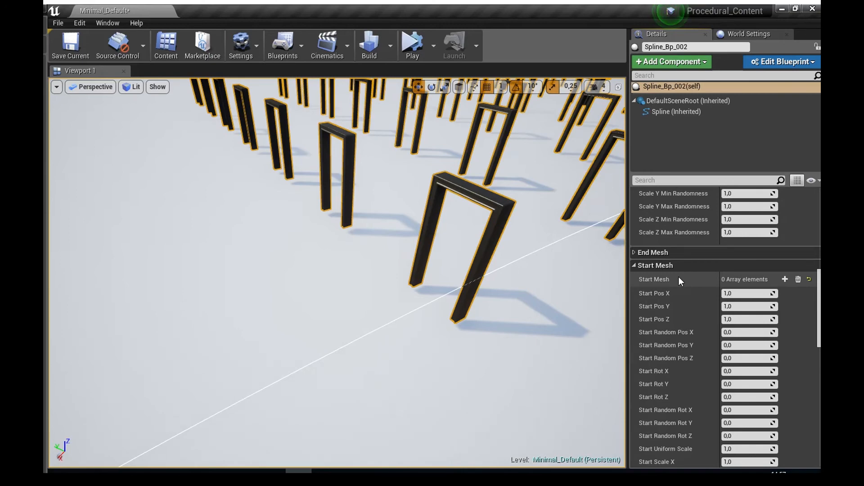
{"action": "right_click_drag", "start_coordinate": [504, 280], "coordinate": [540, 289]}
{"action": "right_click_drag", "start_coordinate": [561, 163], "coordinate": [344, 218]}
{"action": "right_click_drag", "start_coordinate": [509, 241], "coordinate": [514, 243]}
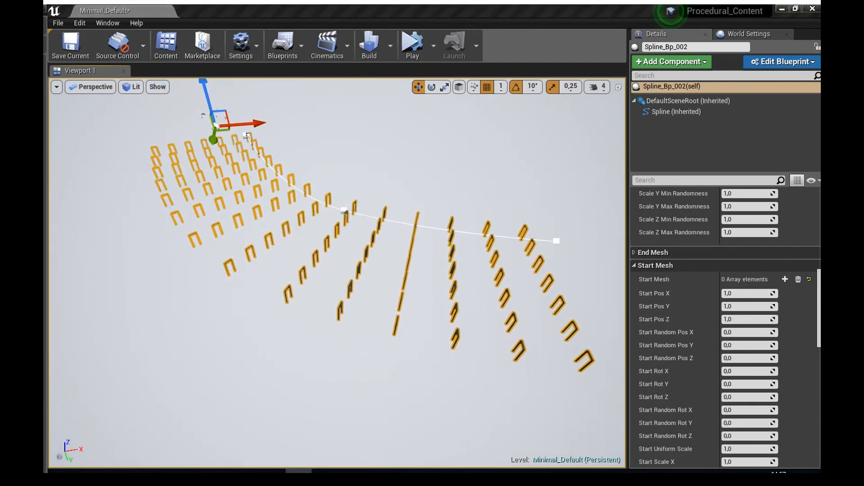